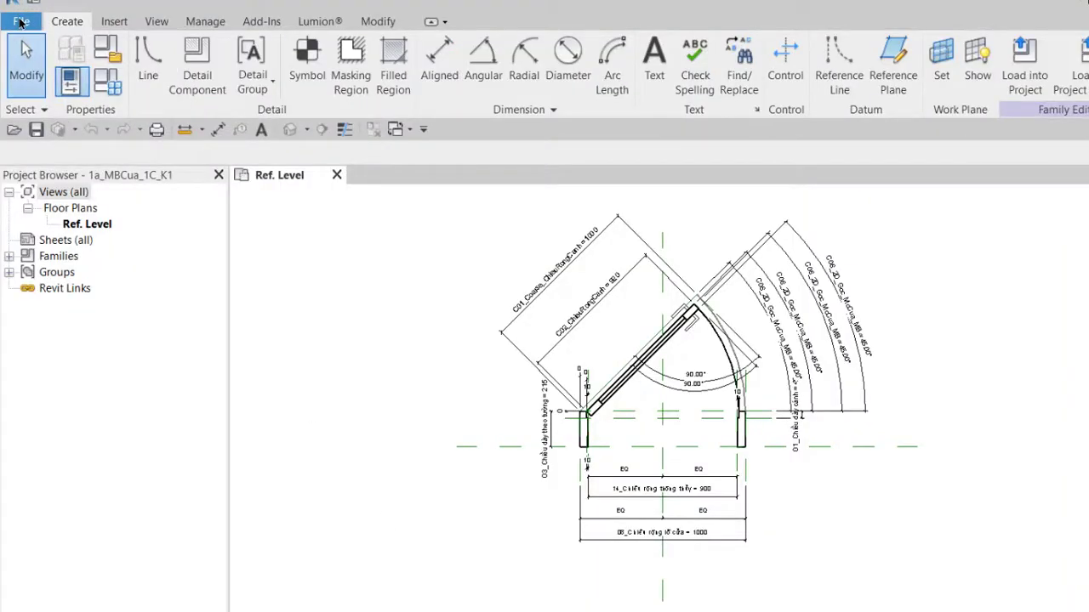
Save the family as a copy, changing the 1a and 1C name parts to give 1b_MBCua_2C_K1.rfa.
click(20, 21)
mouse_move(67, 257)
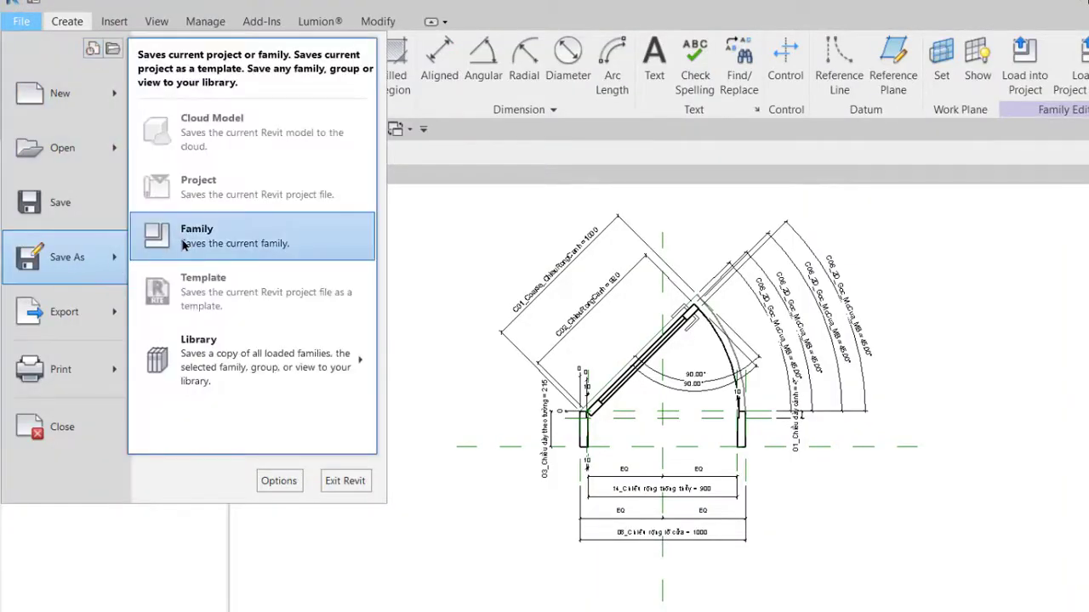
click(194, 238)
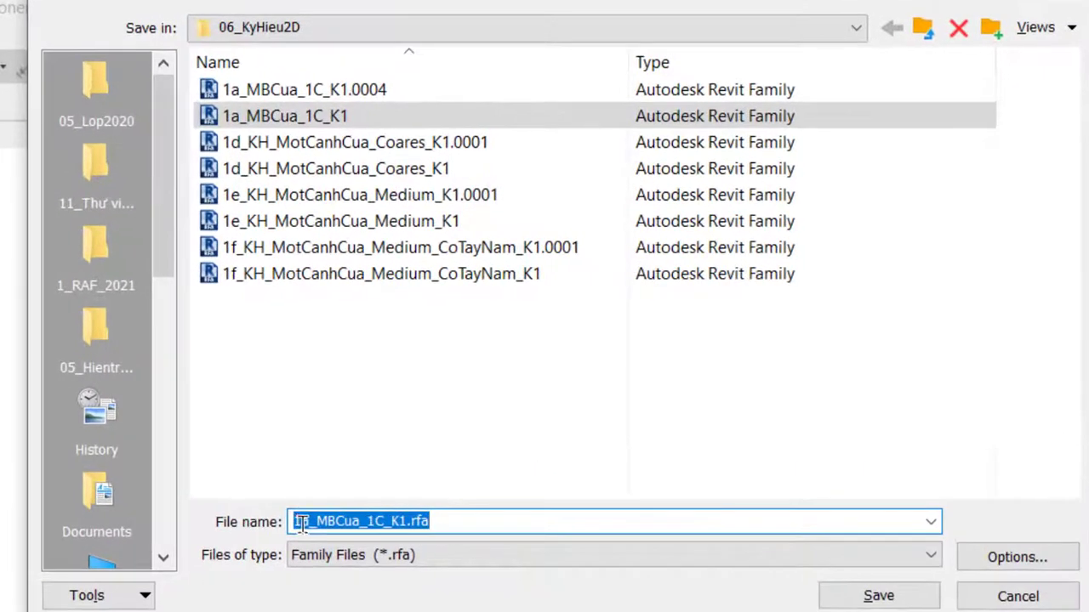
click(400, 433)
key(BackSpace)
text(b)
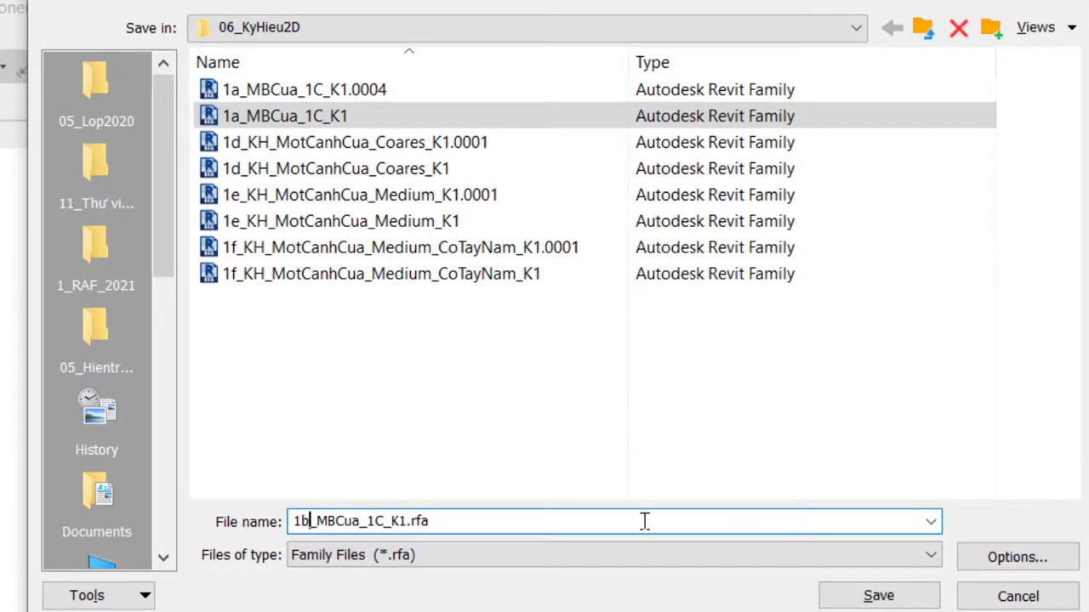
click(372, 520)
key(BackSpace)
text(2)
click(501, 520)
click(851, 601)
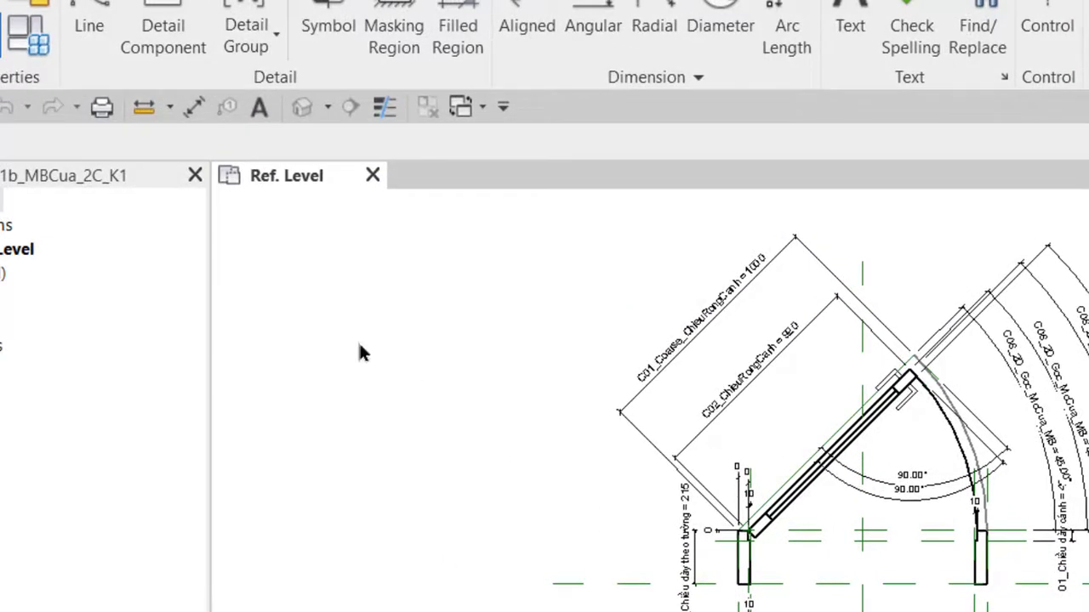
In Family Types, change 14_Chiều rộng thông thủy from 900 to 1400.
click(28, 51)
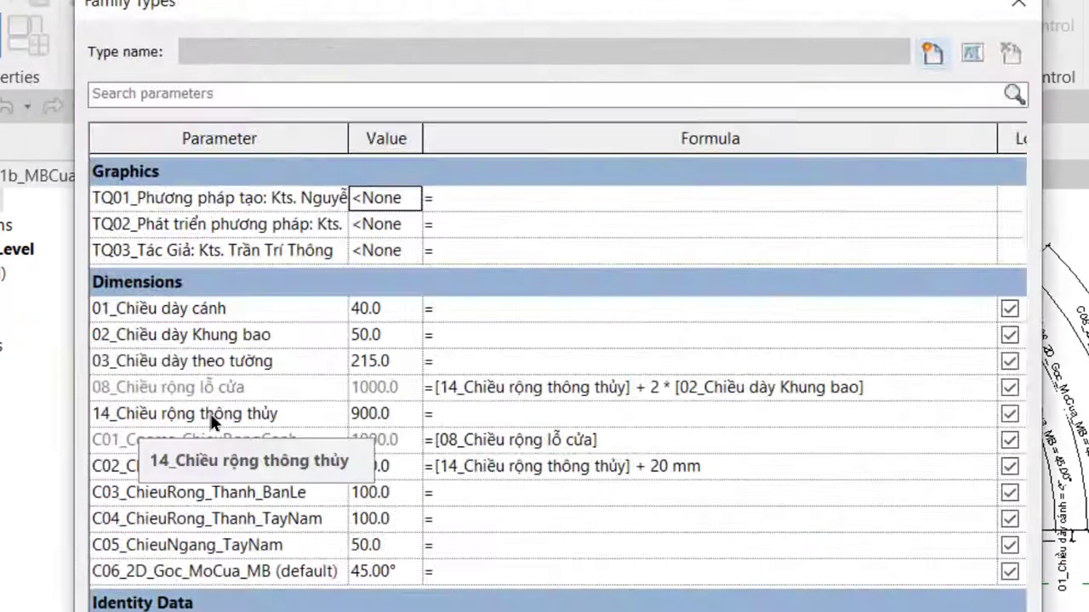
click(378, 414)
double_click(378, 413)
text(1)
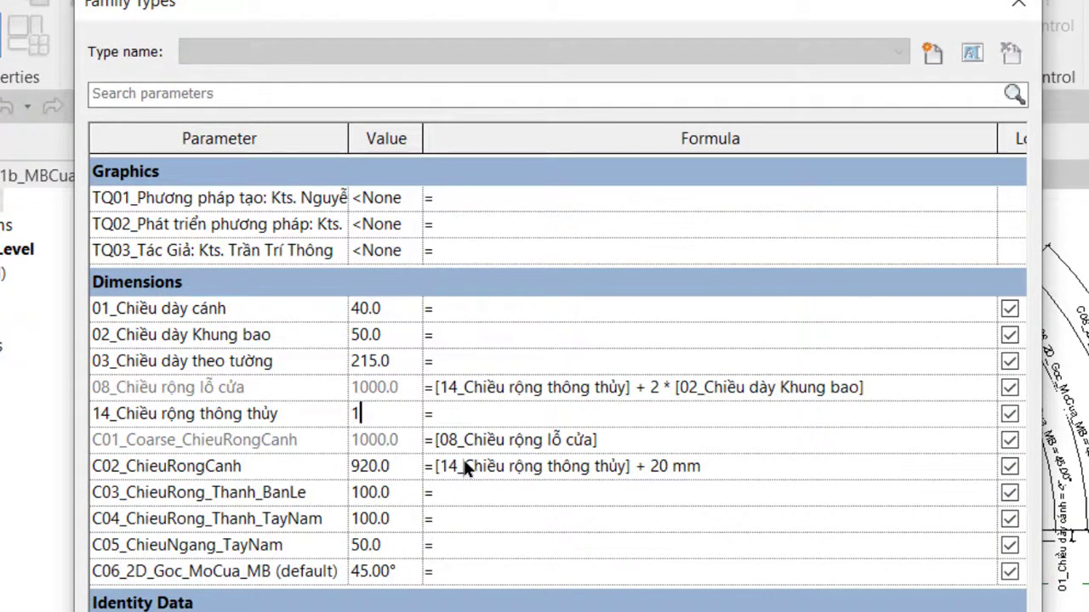
text(400)
click(480, 467)
Wrap the C02_ChieuRongCanh formula in parentheses and divide it by 2.
click(704, 473)
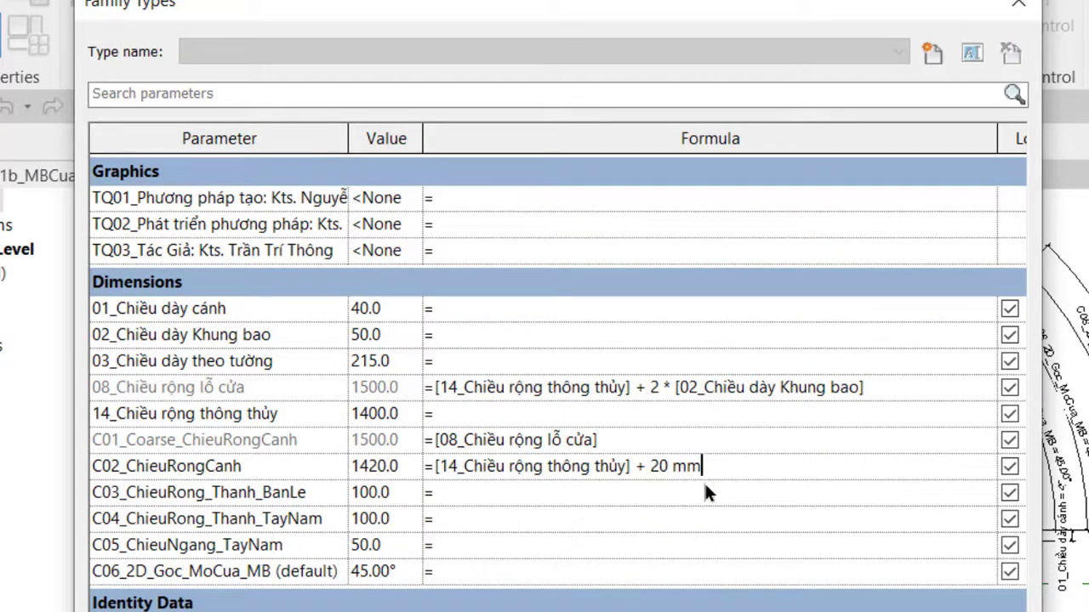
text())
click(434, 471)
text(()
key(End)
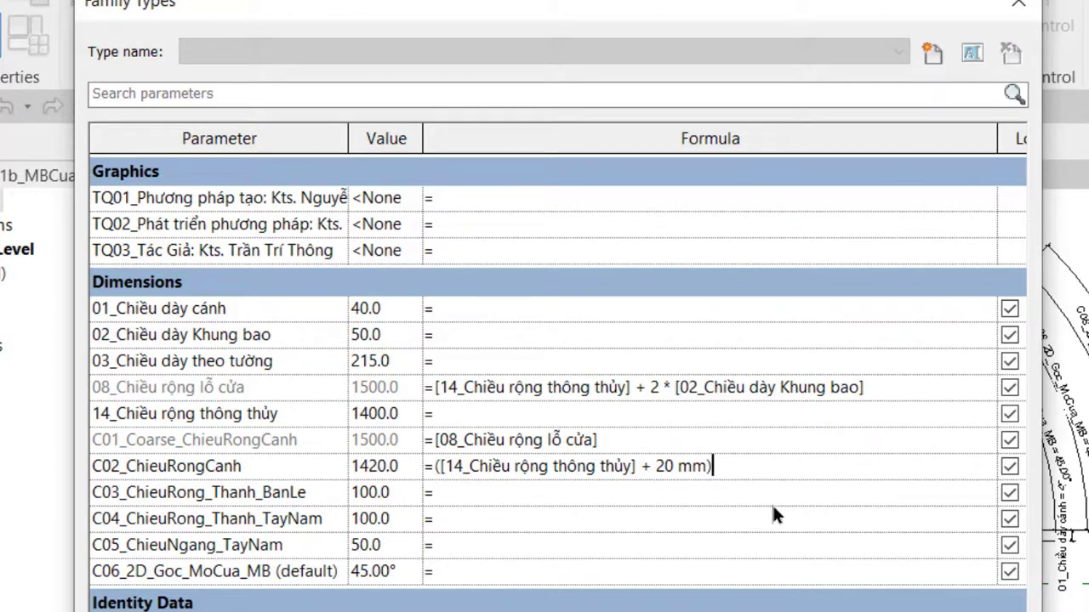
text(/ 2)
key(Return)
Replace the C02 formula's / 2 with * 0.5, giving 710, and confirm Family Types.
click(738, 467)
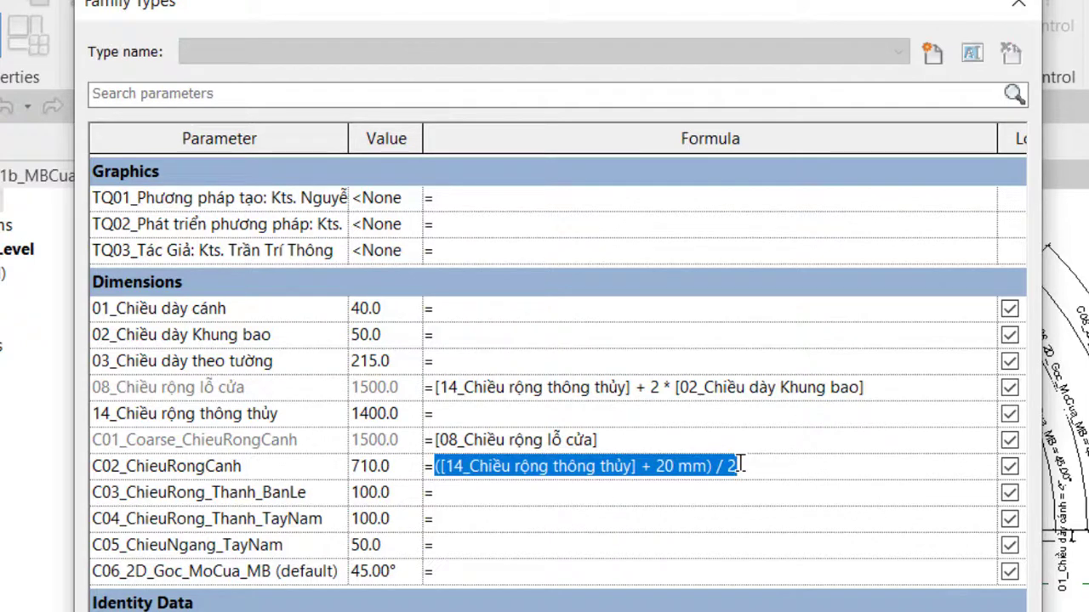
click(739, 464)
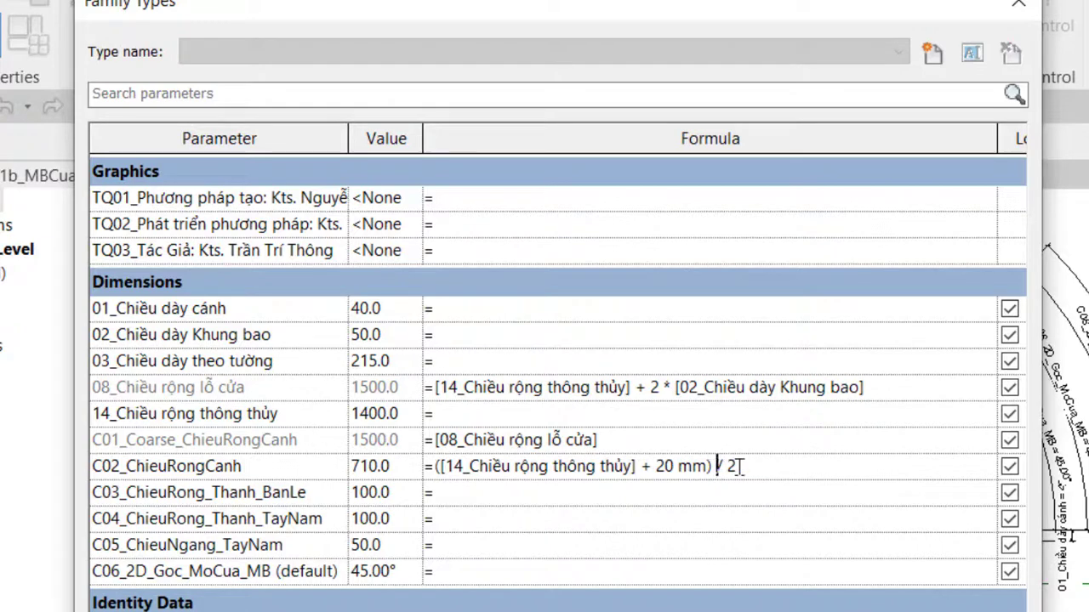
drag(716, 466, 790, 466)
text(* 0.)
text(5)
click(790, 494)
click(917, 476)
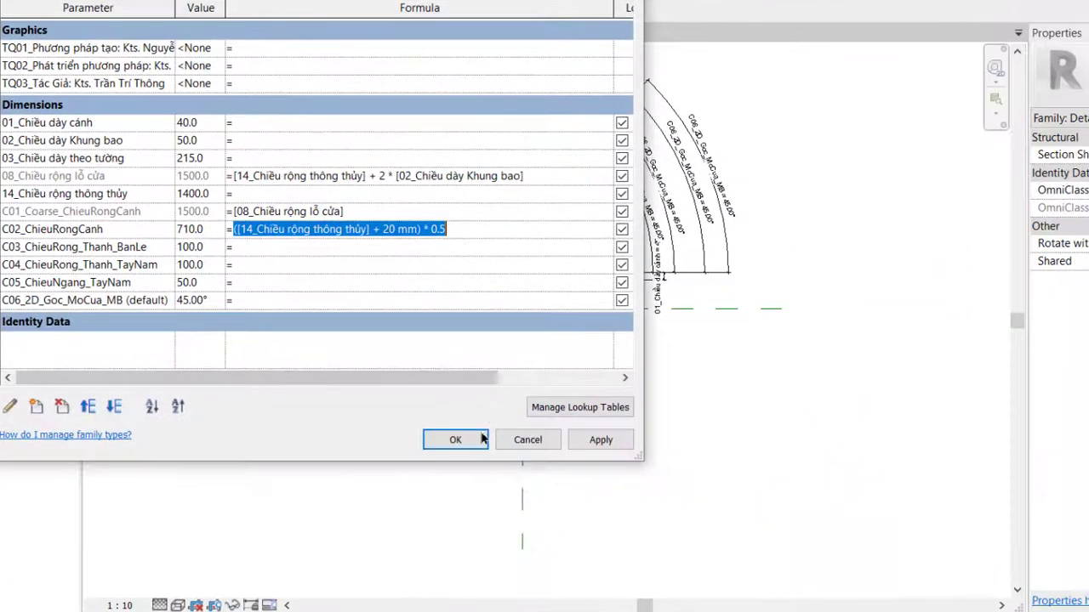
click(477, 435)
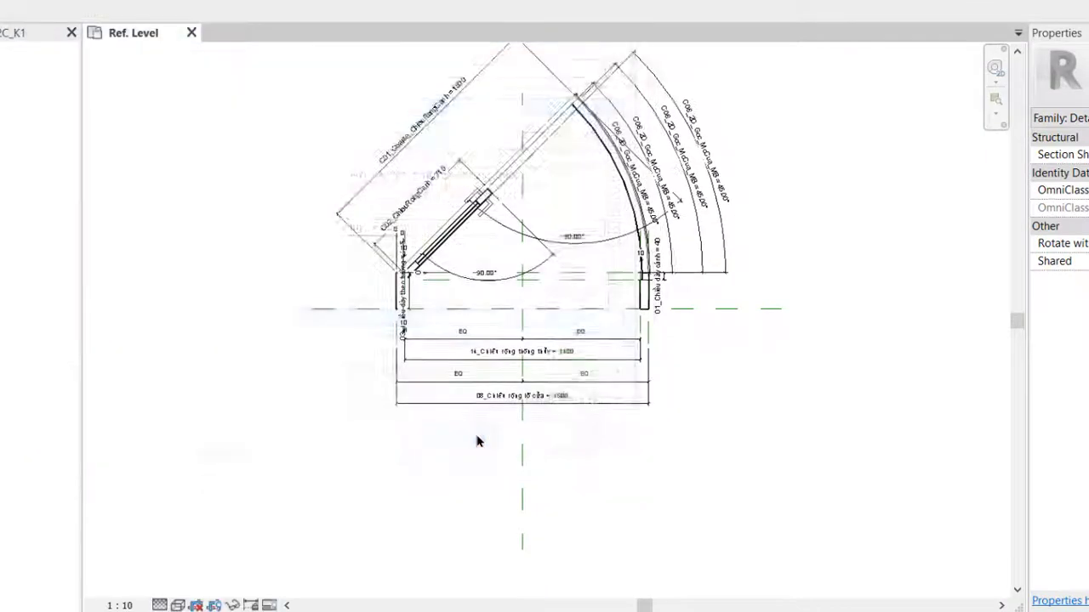
Set the plan view's detail level to Coarse.
scroll(593, 353, up, 2)
scroll(668, 345, up, 2)
scroll(669, 345, up, 1)
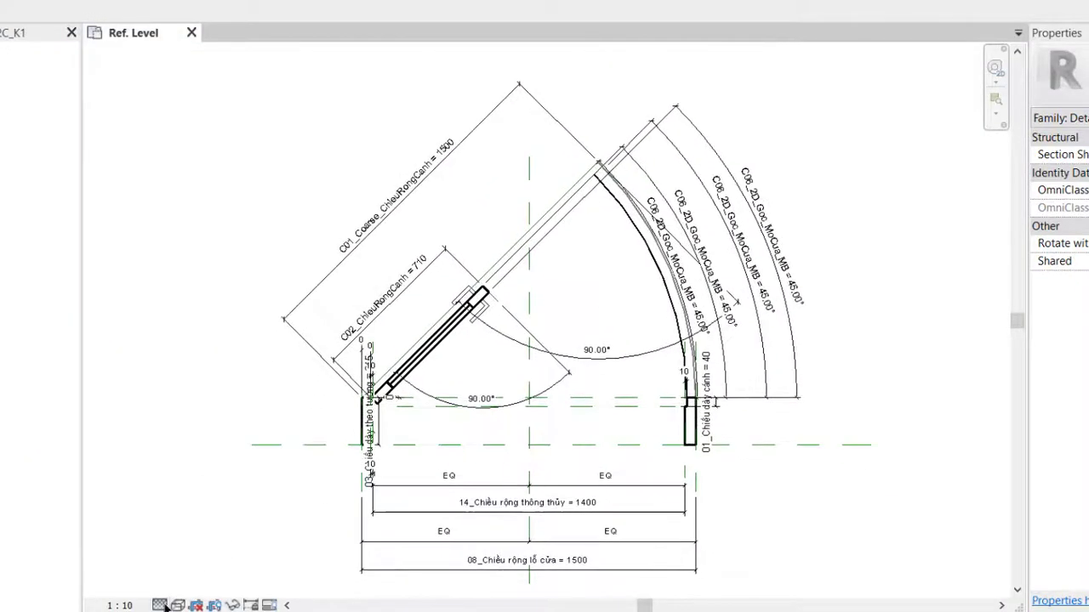
click(162, 605)
click(196, 549)
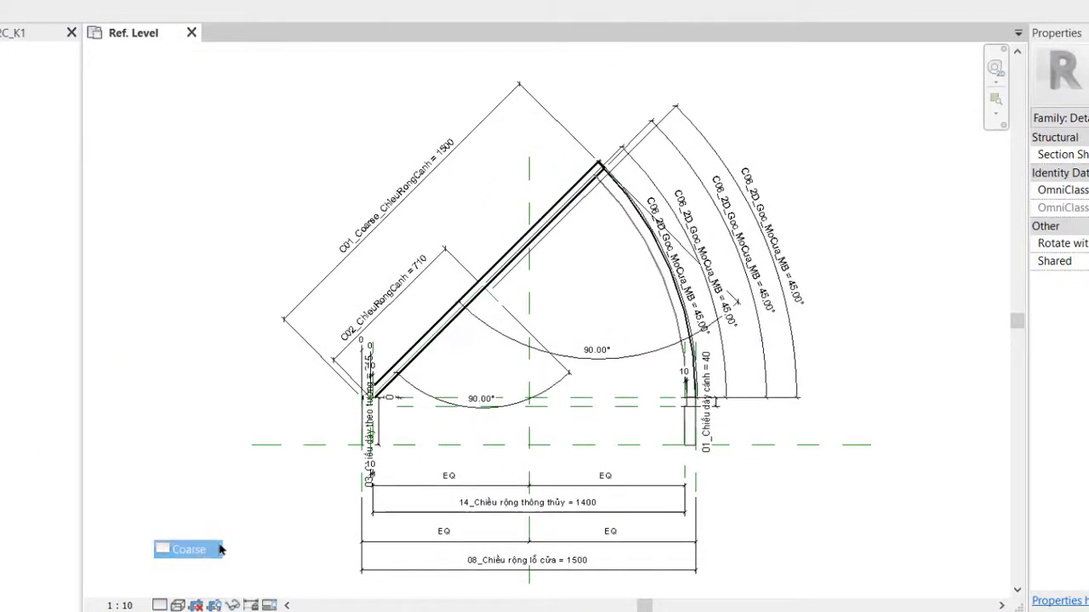
Shift the 03 wall-thickness dimension and the hinge's 0 label further left.
scroll(289, 476, up, 1)
scroll(289, 477, up, 2)
click(467, 389)
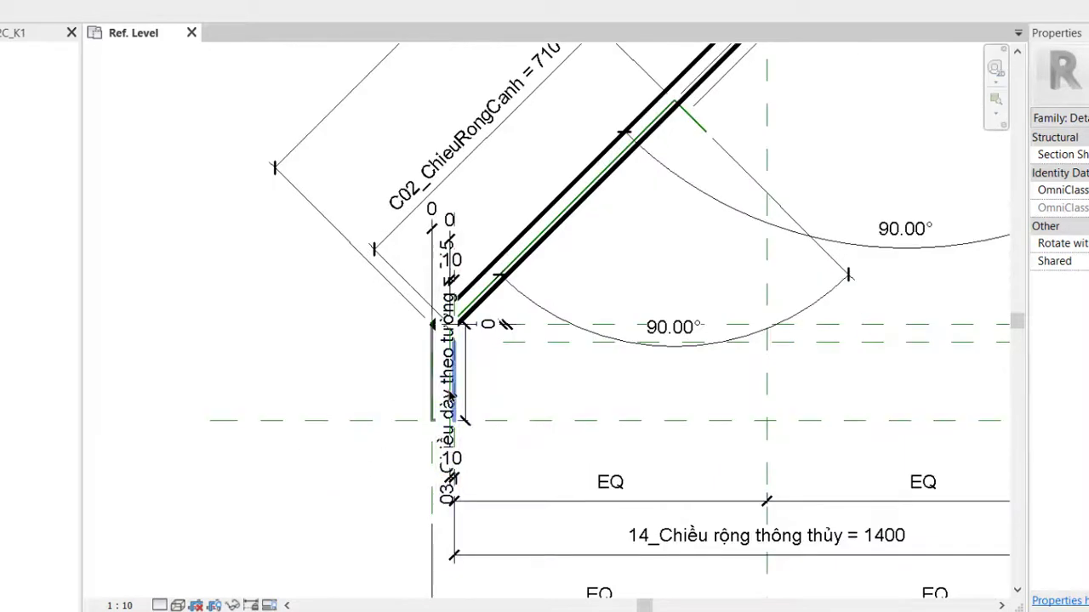
drag(466, 390, 330, 389)
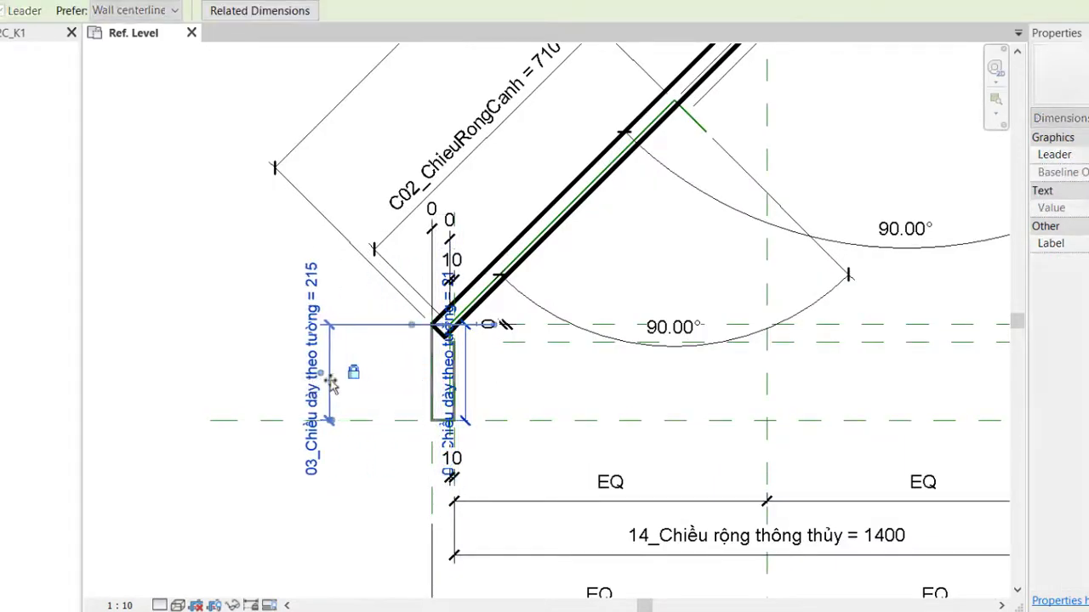
click(493, 327)
key(m)
key(v)
click(522, 384)
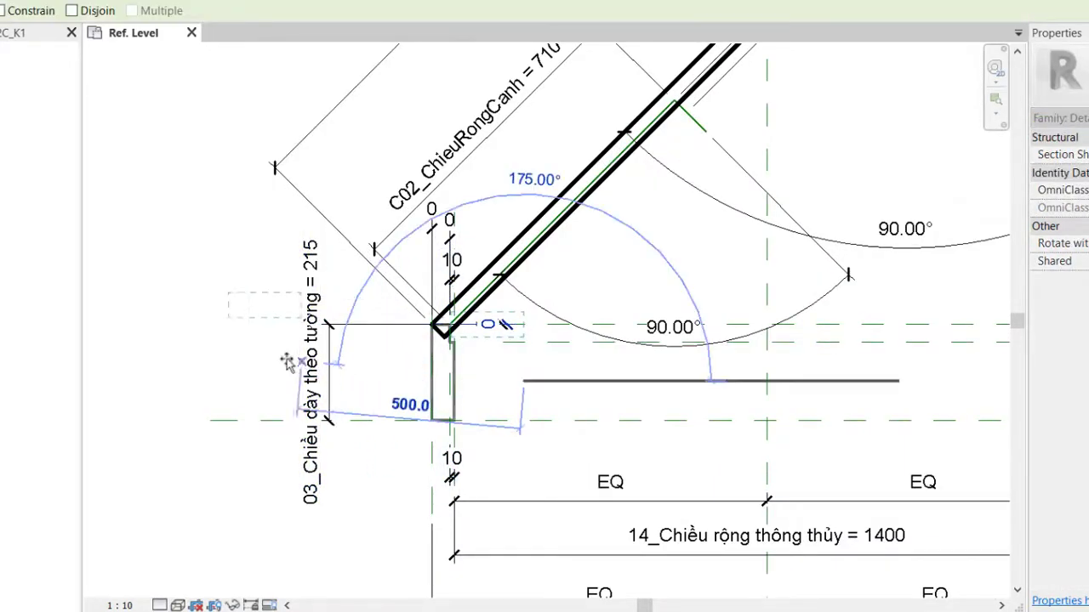
click(250, 382)
Delete the 1420-radius door swing arc.
scroll(550, 414, down, 3)
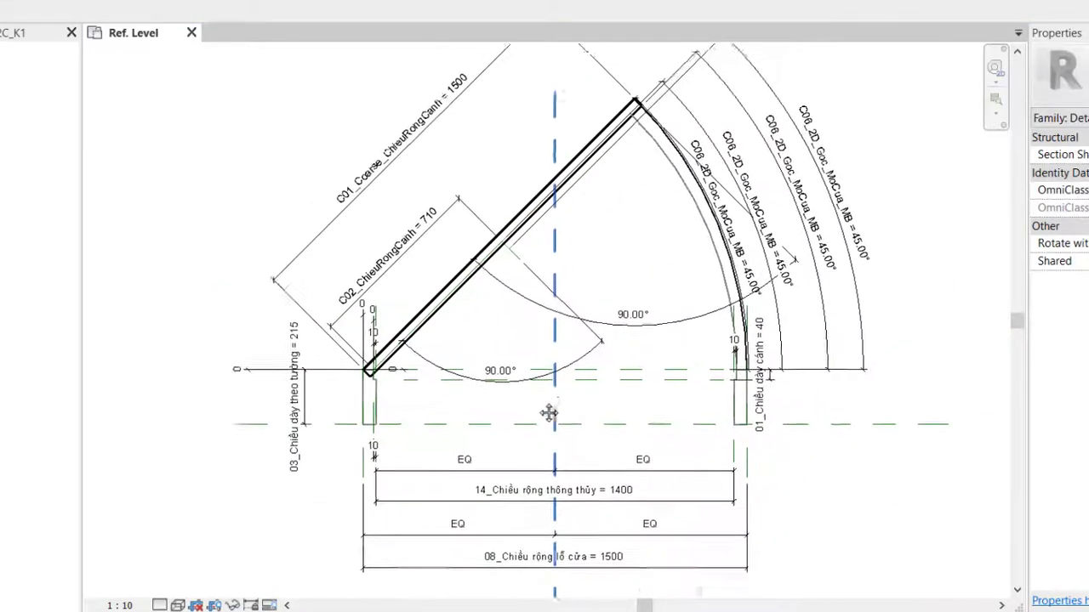
click(630, 258)
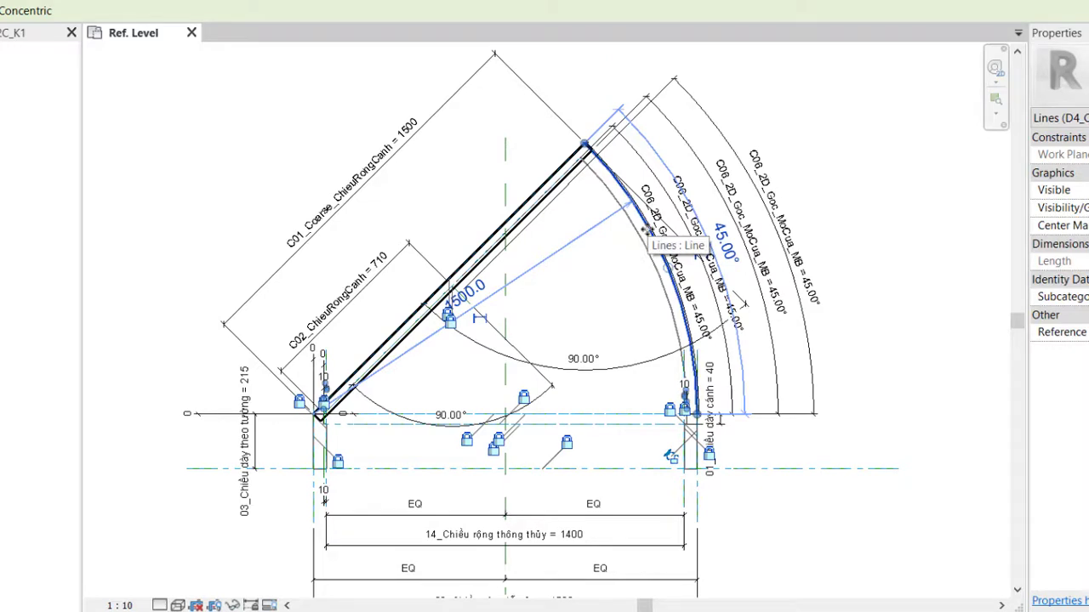
click(619, 253)
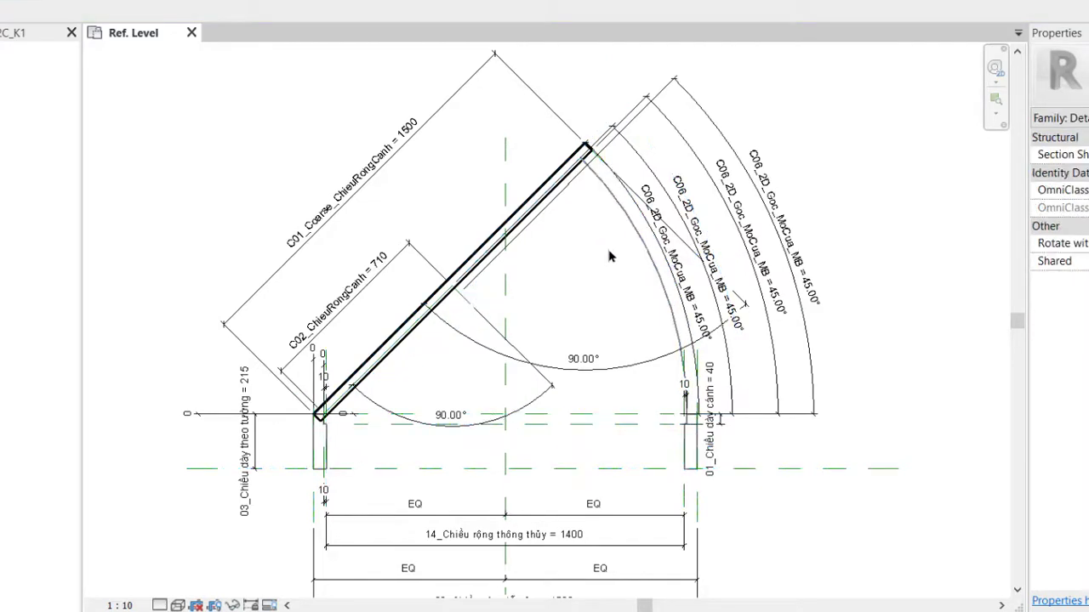
scroll(629, 249, up, 2)
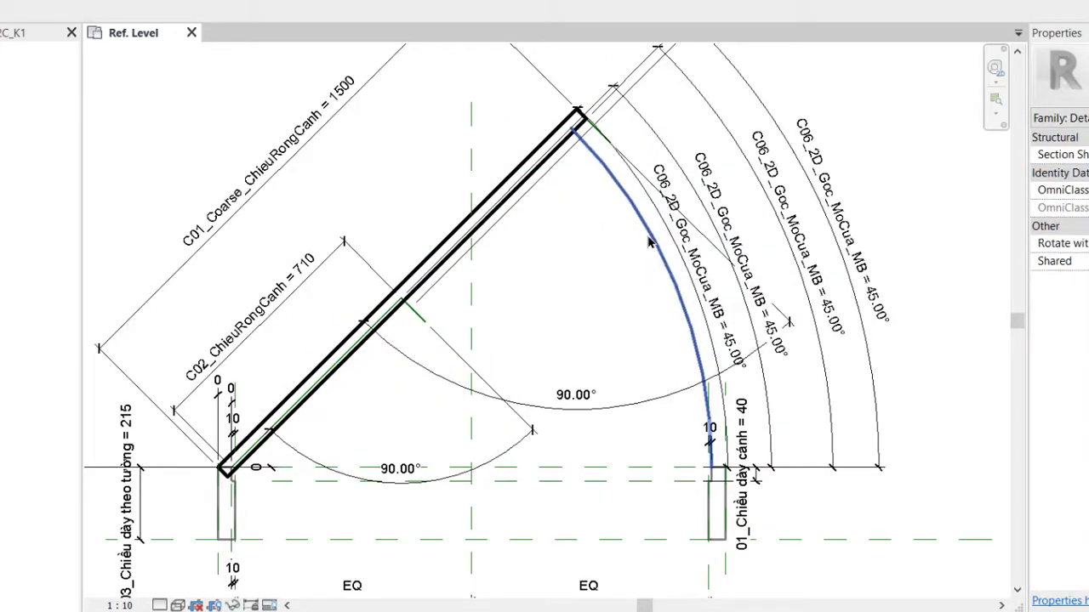
click(648, 243)
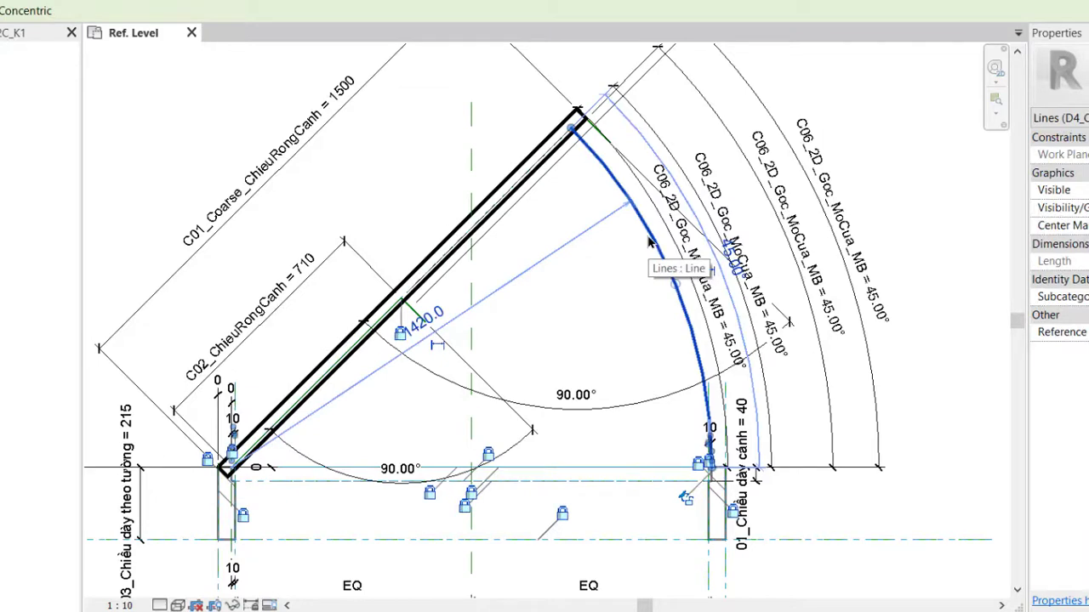
key(Delete)
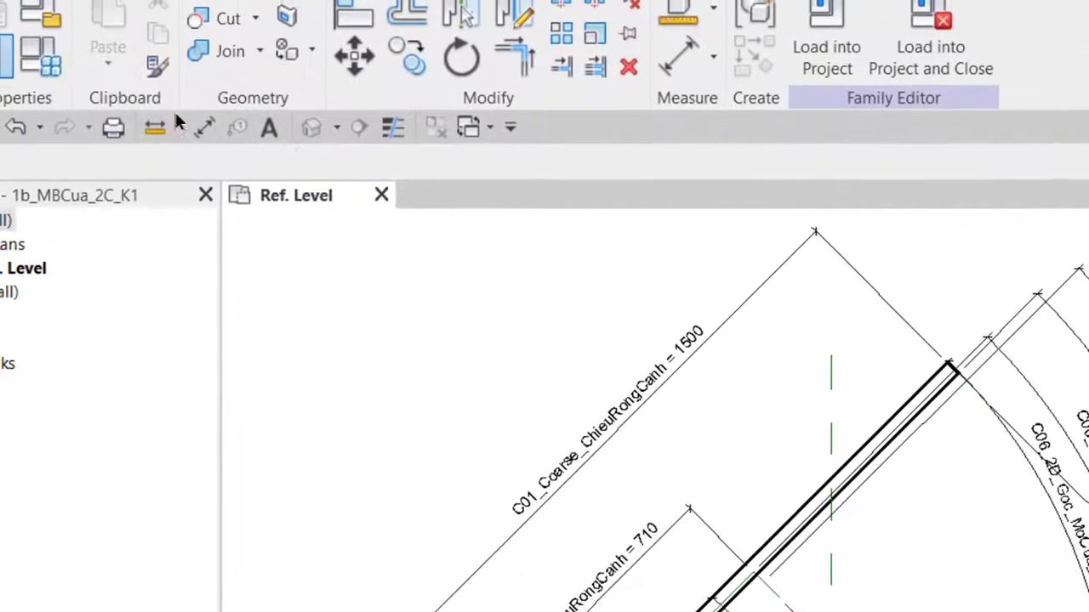
Multiply the C01_Coarse_ChieuRongCanh formula [08_Chiều rộng lỗ cửa] by 0.5, giving 750.
click(29, 51)
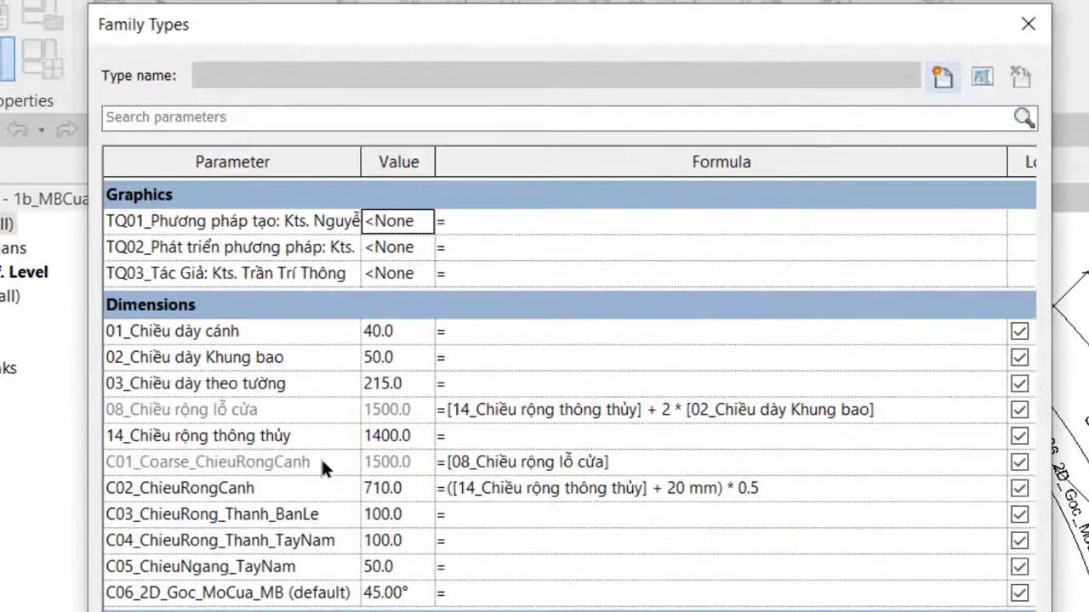
click(321, 461)
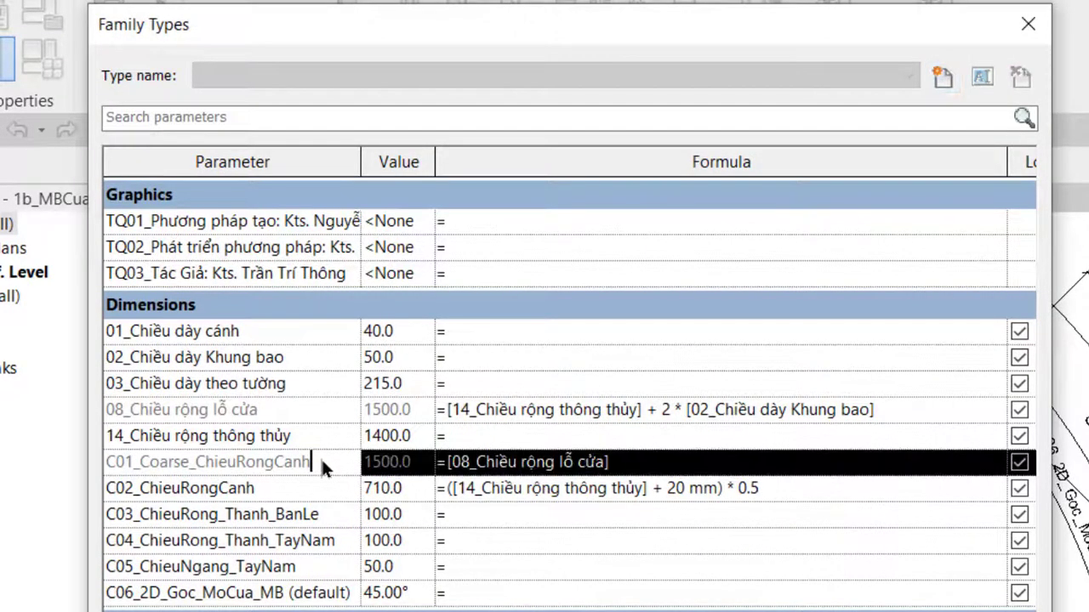
click(453, 467)
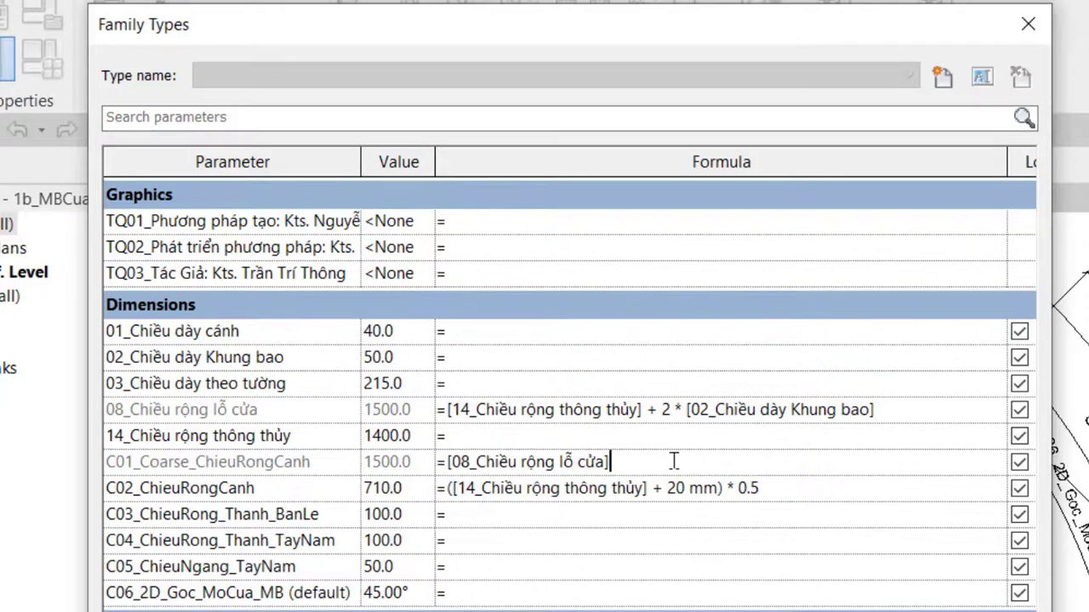
text(0)
text(.5)
click(800, 521)
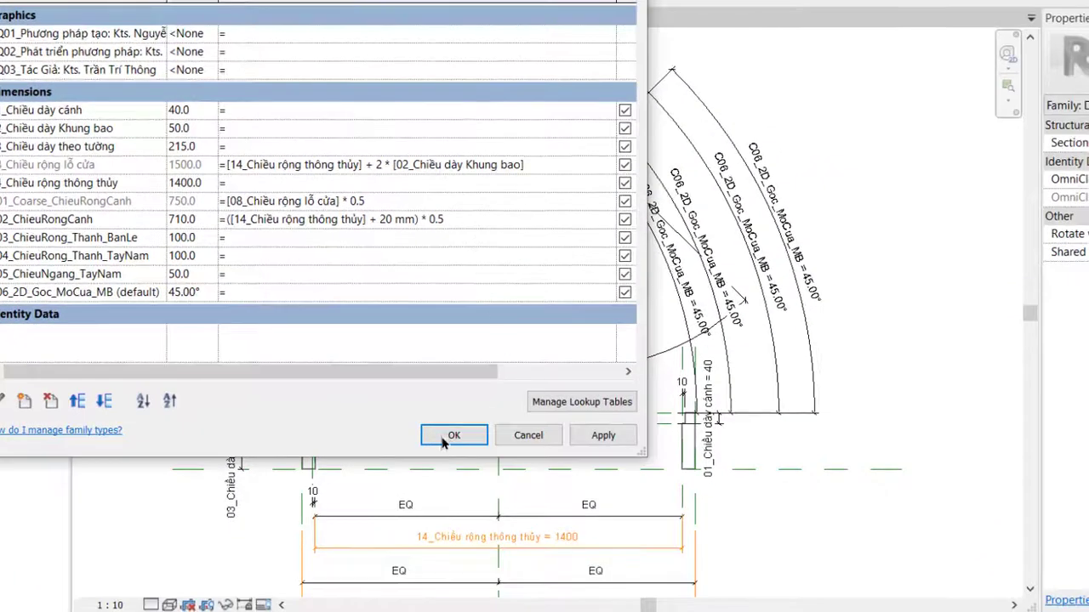
click(450, 439)
Temporarily hide the reference line along the door leaf with HH.
scroll(430, 329, up, 2)
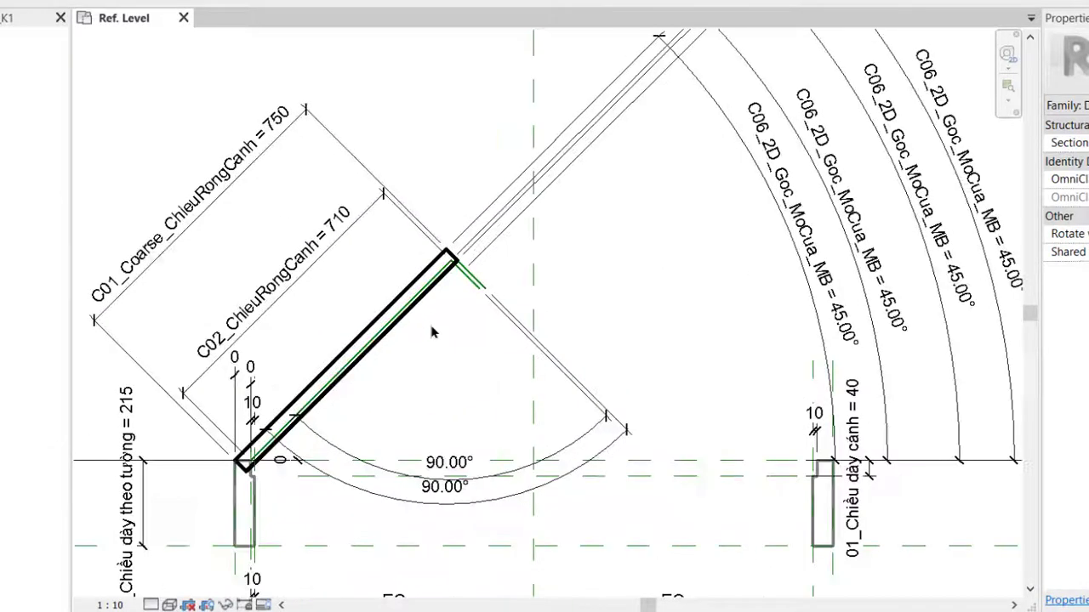
scroll(433, 260, up, 1)
scroll(469, 302, down, 2)
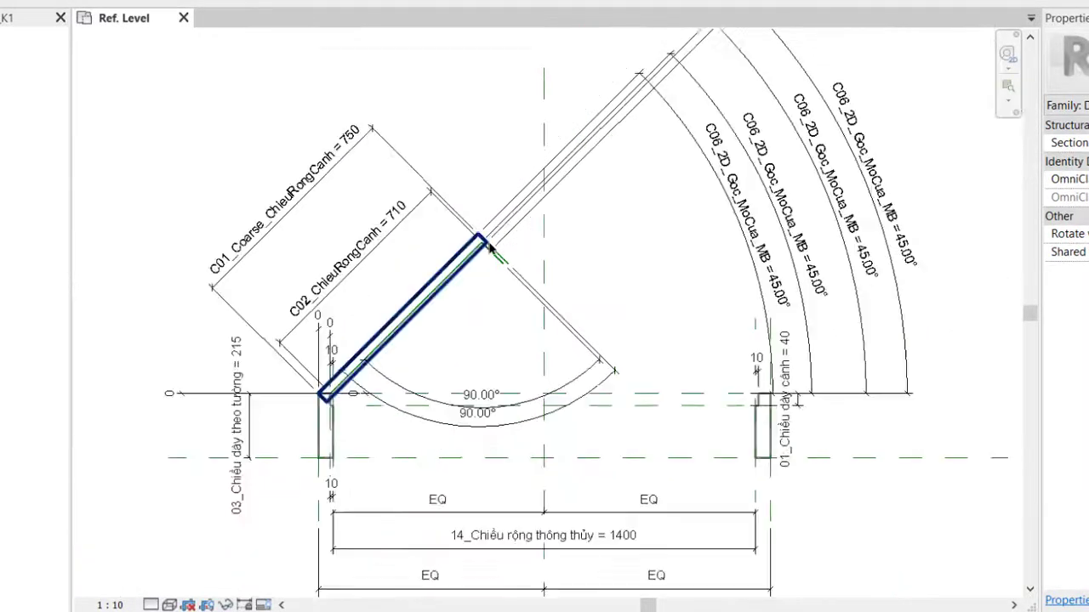
scroll(447, 274, up, 4)
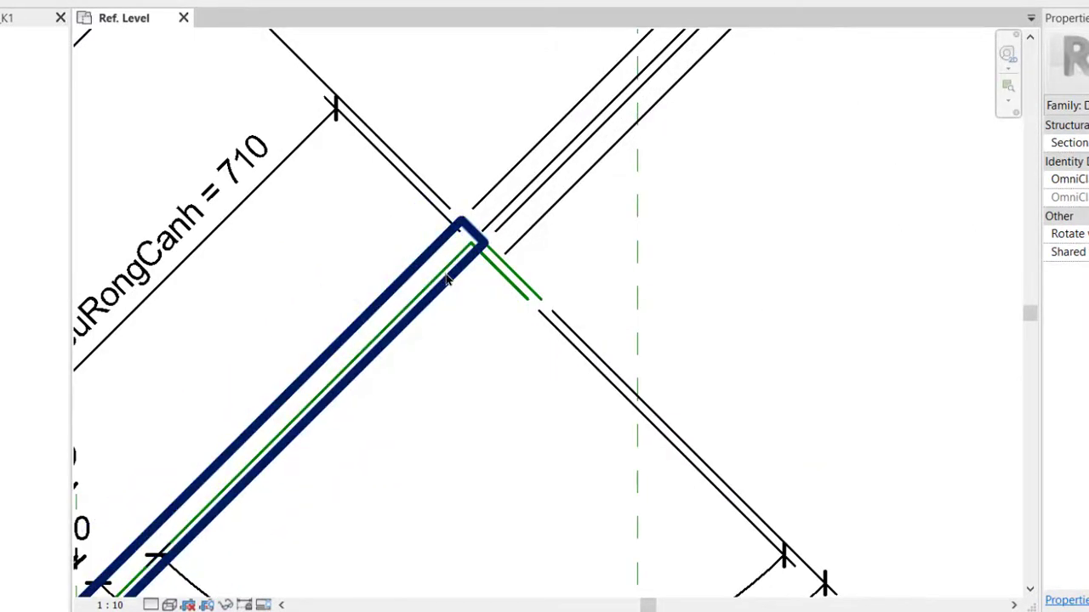
click(455, 271)
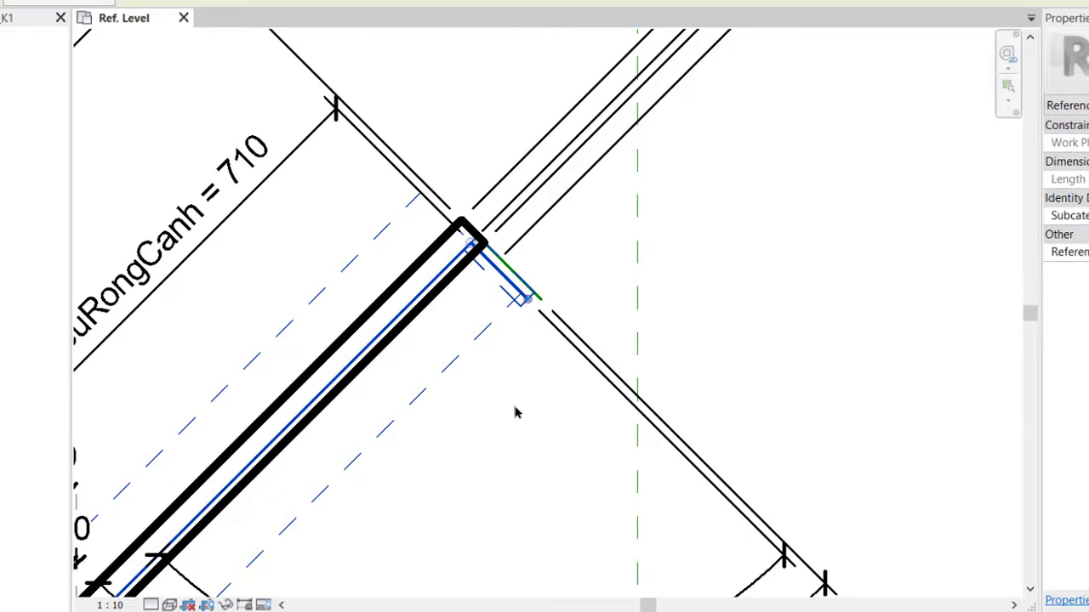
key(h)
key(h)
Delete the swing arcs, right-side leaf lines, their dimensions, and the 90° angle dimension.
scroll(515, 413, down, 3)
scroll(516, 414, down, 2)
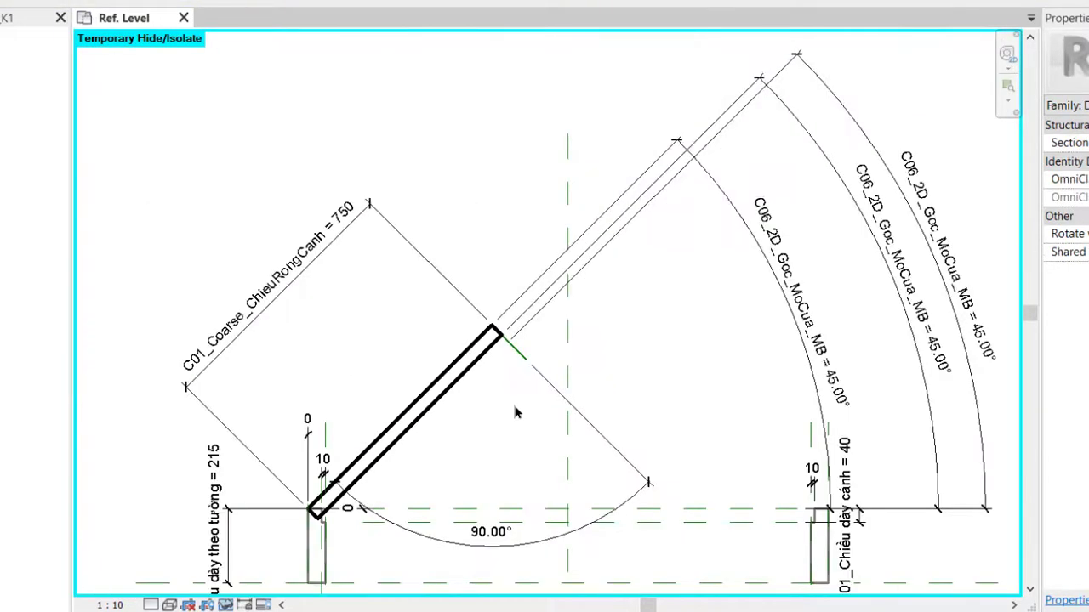
mouse_move(516, 413)
middle_down()
mouse_move(510, 372)
mouse_move(492, 366)
middle_up()
scroll(491, 366, down, 1)
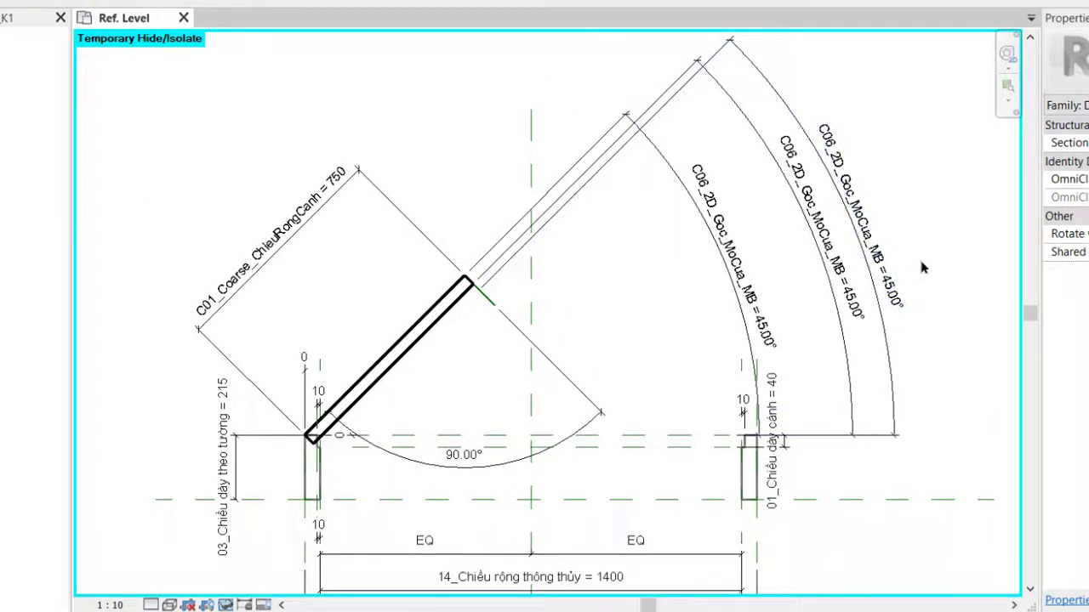
drag(923, 259, 669, 241)
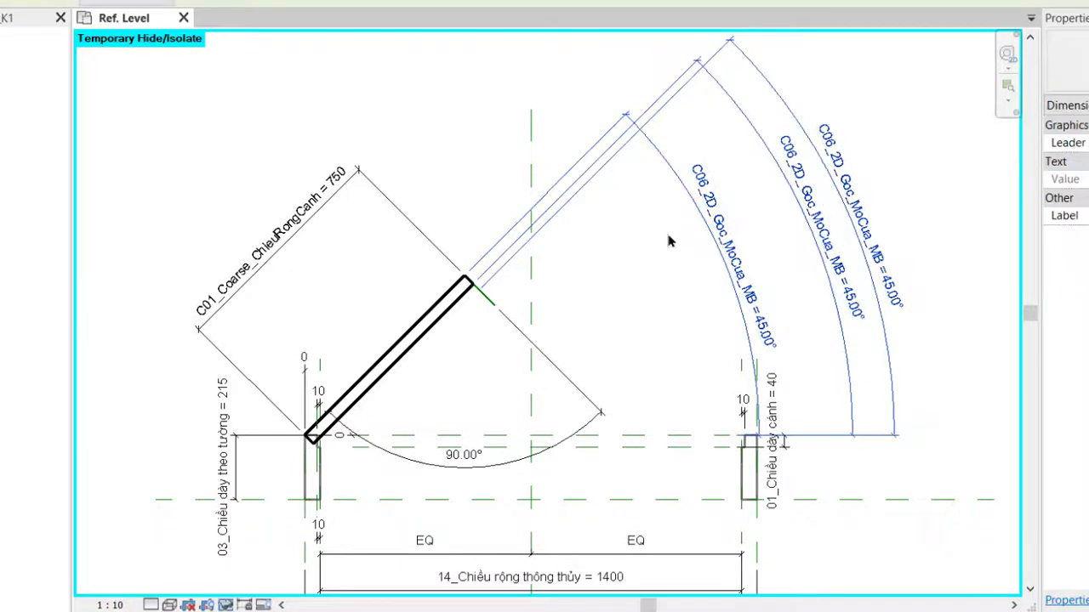
key(Delete)
middle_drag(654, 268, 720, 264)
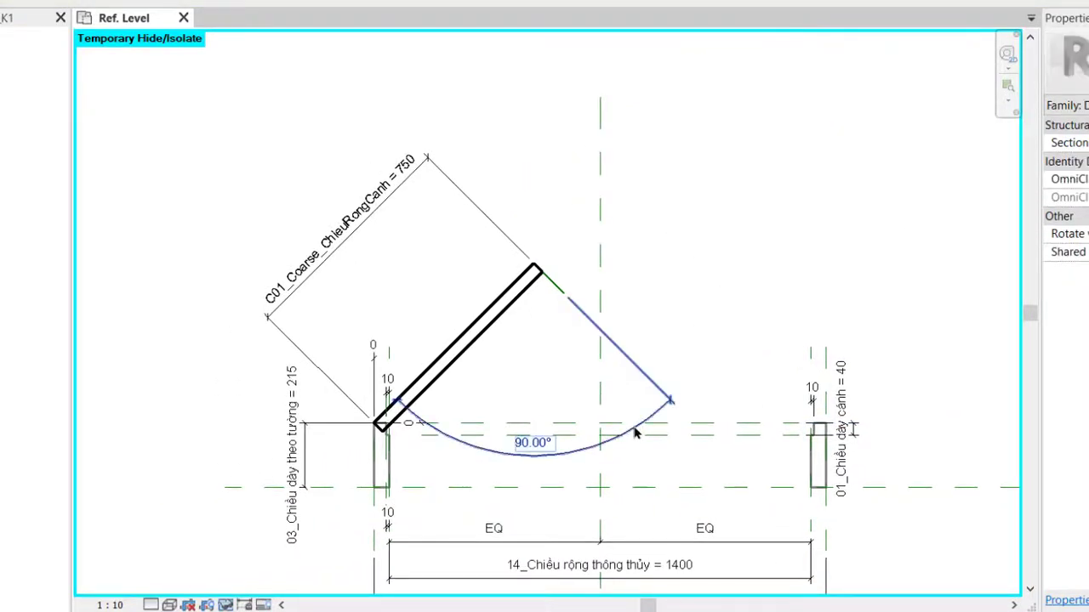
click(635, 433)
key(Delete)
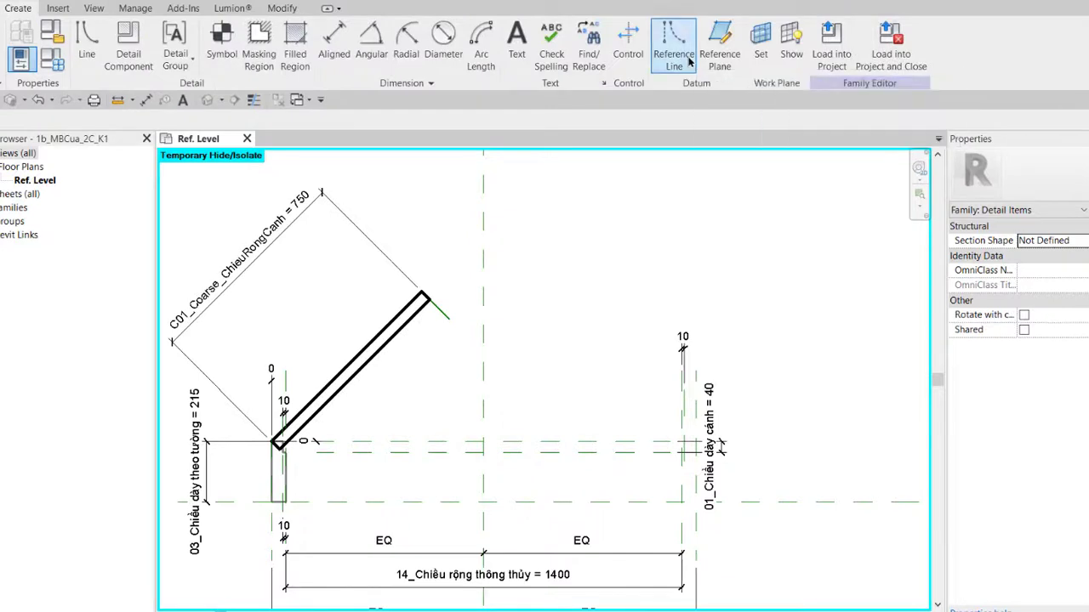
Draw a slanted 560 reference line starting near the right jamb.
click(674, 42)
click(666, 408)
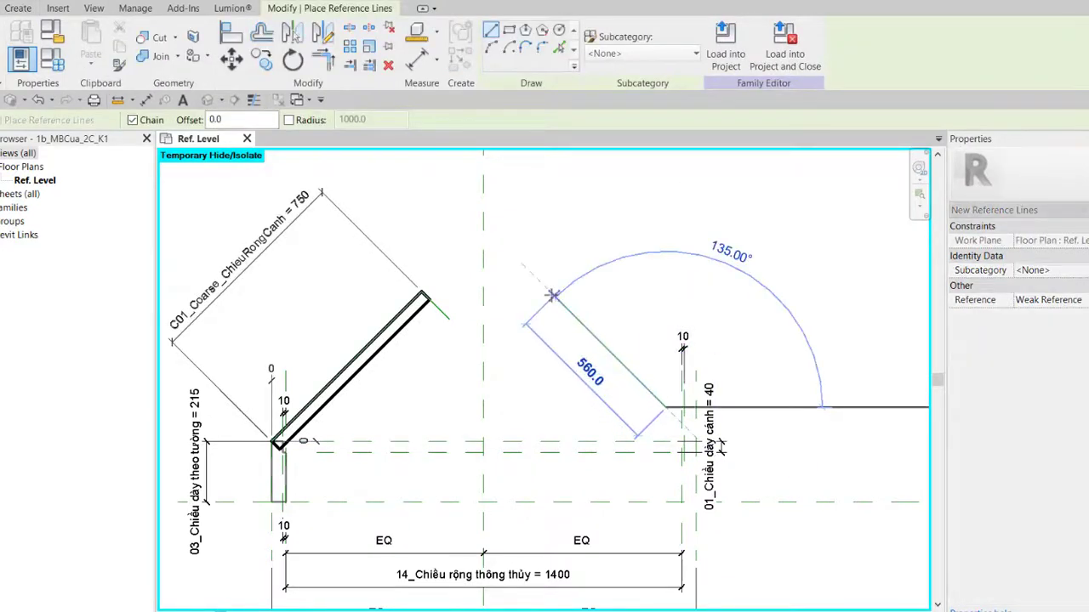
click(556, 298)
key(Escape)
key(Escape)
Dimension the line's lower end offsets from the jamb planes: 105 horizontal, 119 vertical.
scroll(747, 402, up, 3)
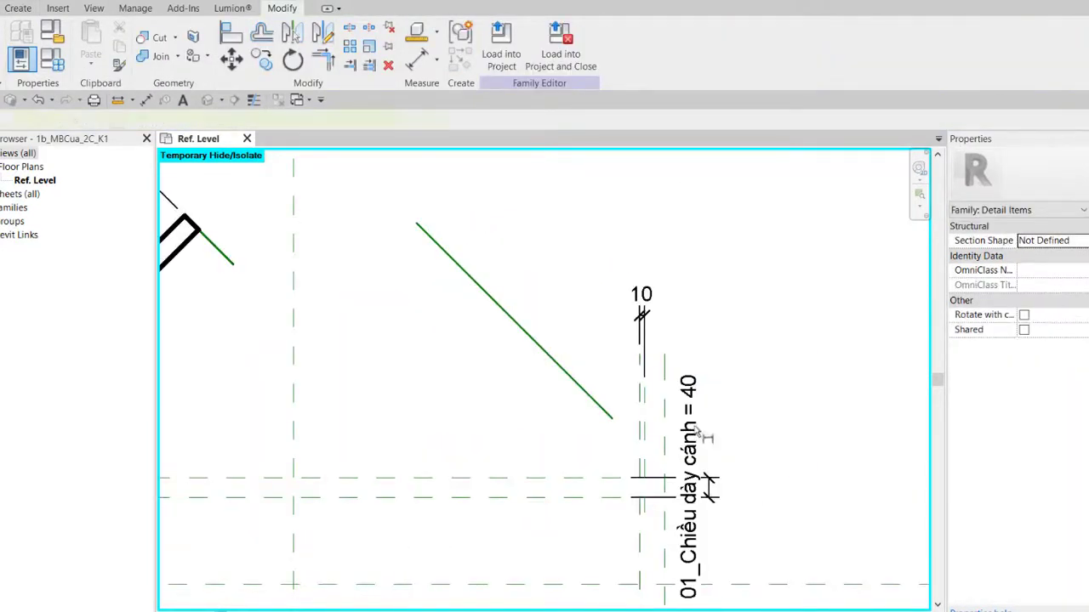
key(d)
key(i)
click(664, 437)
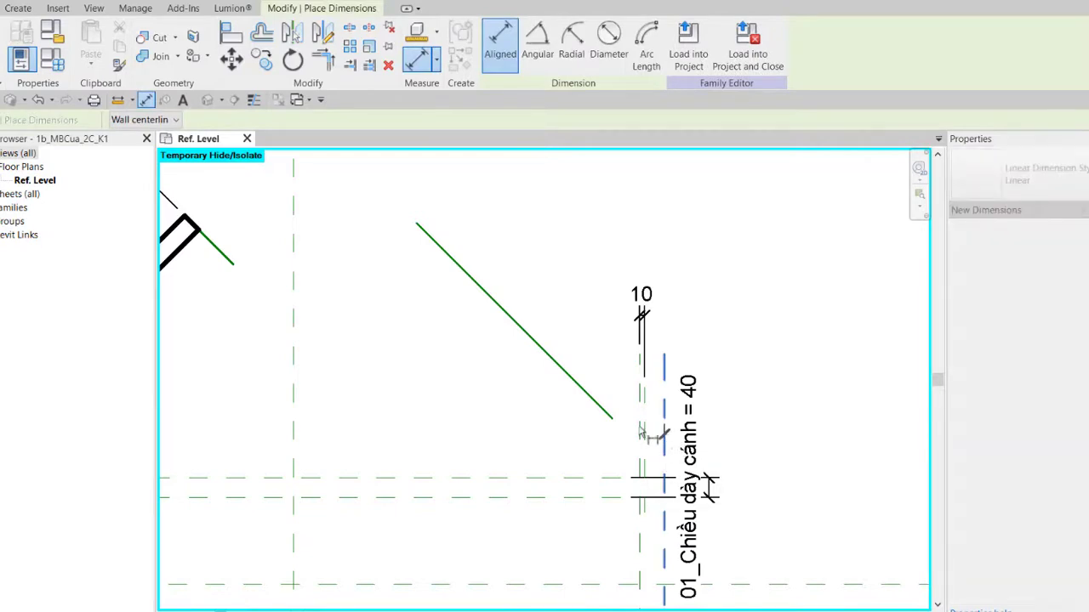
click(613, 419)
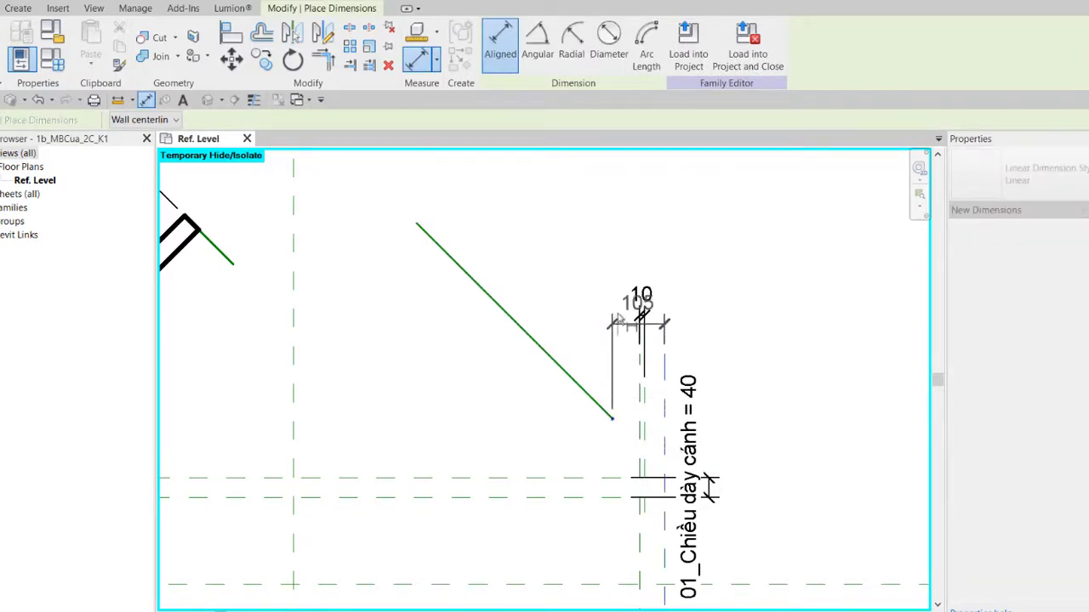
click(638, 267)
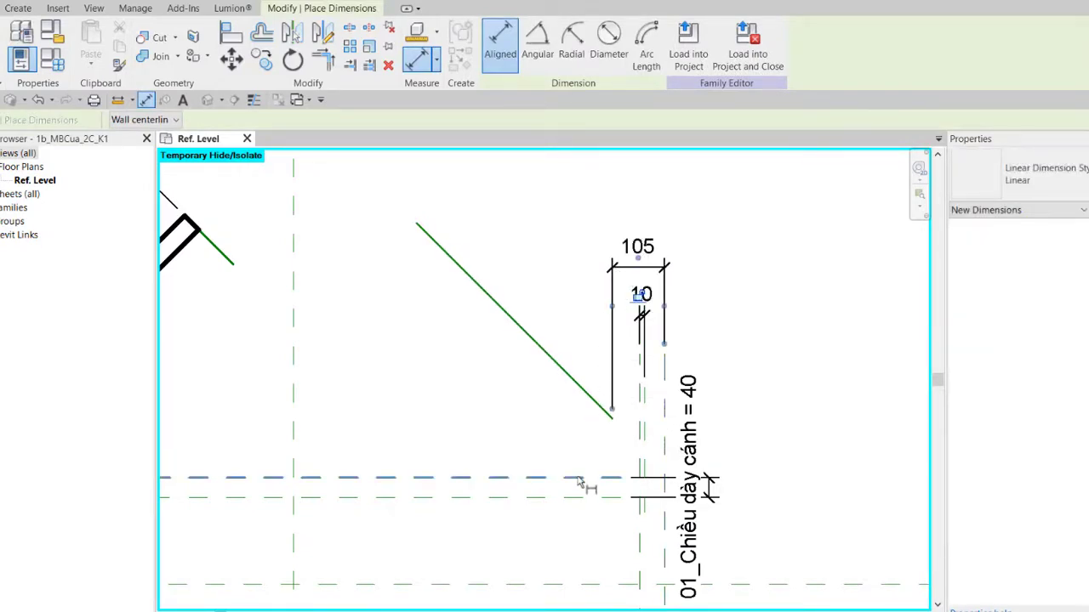
key(Escape)
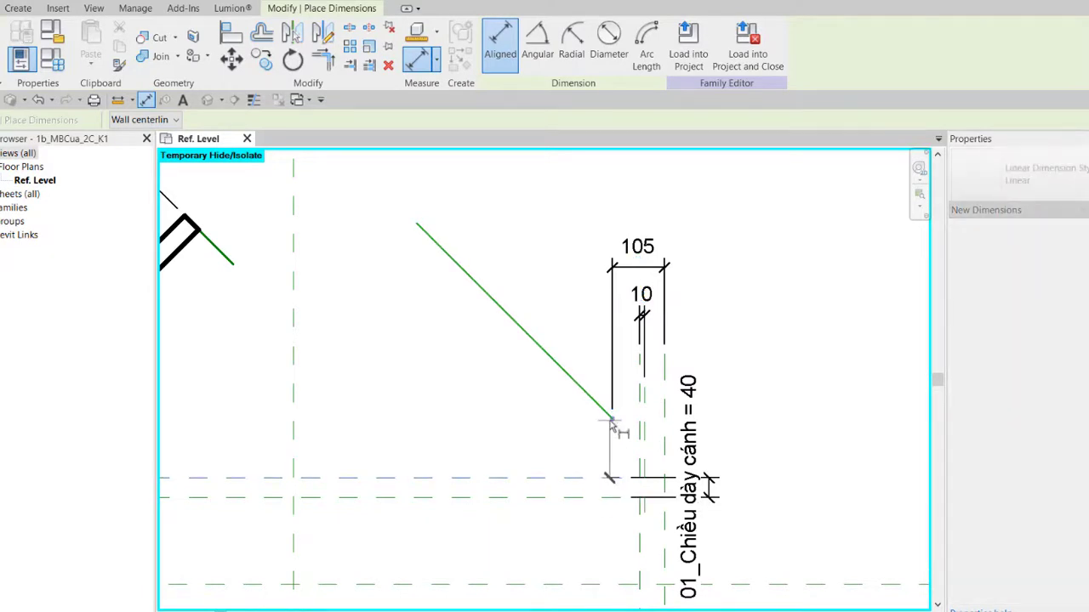
click(612, 418)
click(791, 436)
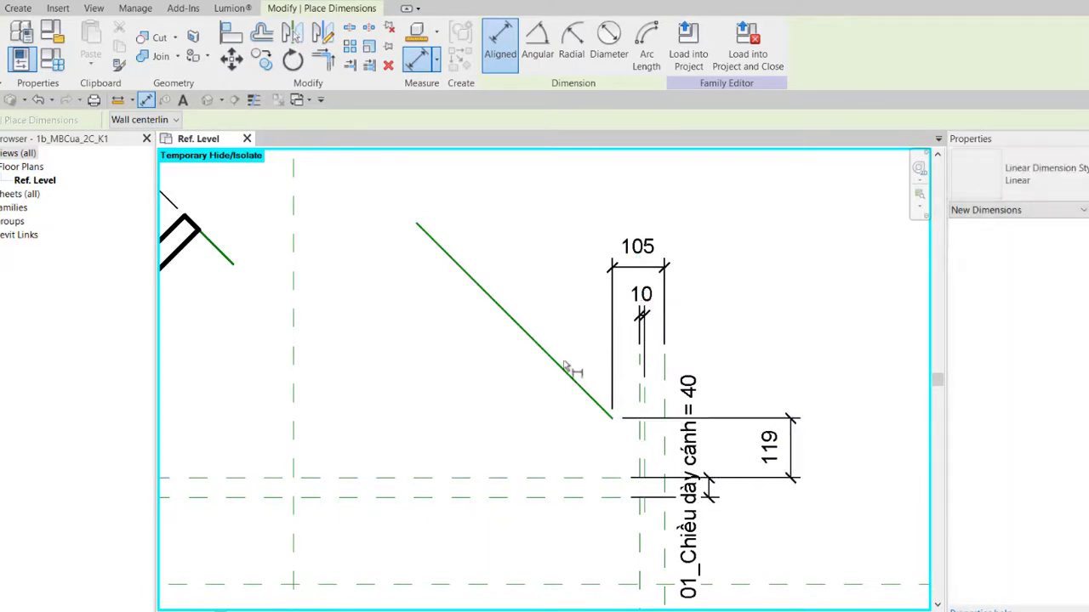
key(Escape)
key(Escape)
Set both end offsets to 0 so the line starts at the jamb corner.
click(547, 353)
click(639, 252)
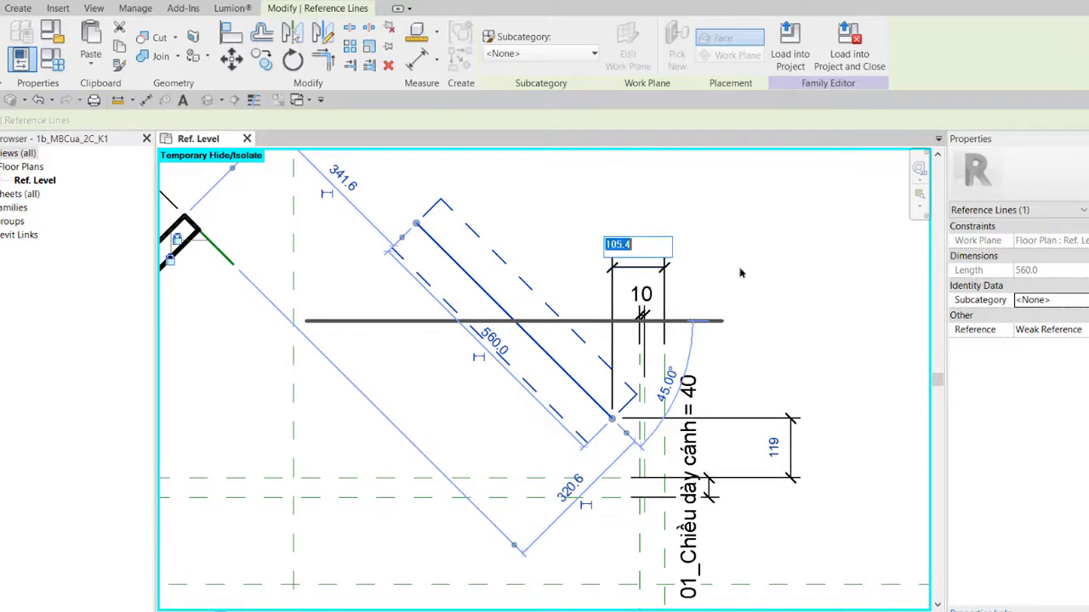
text(0)
key(Return)
click(774, 448)
text(0)
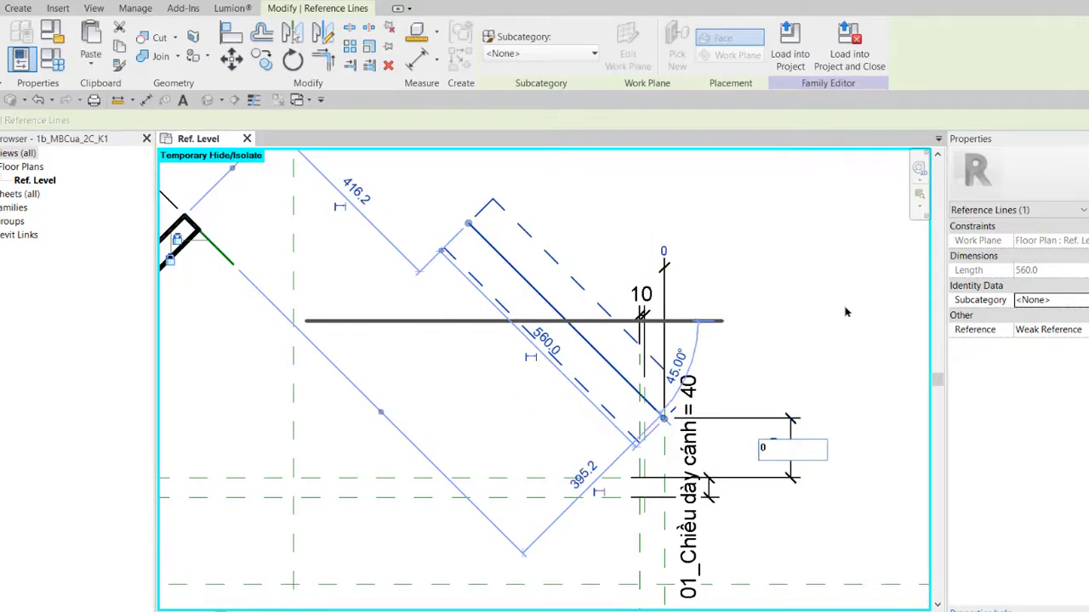
key(Return)
Check the hinge-corner reference planes, the new 0 dimensions, and the right leaf line.
middle_drag(844, 325, 857, 260)
click(678, 414)
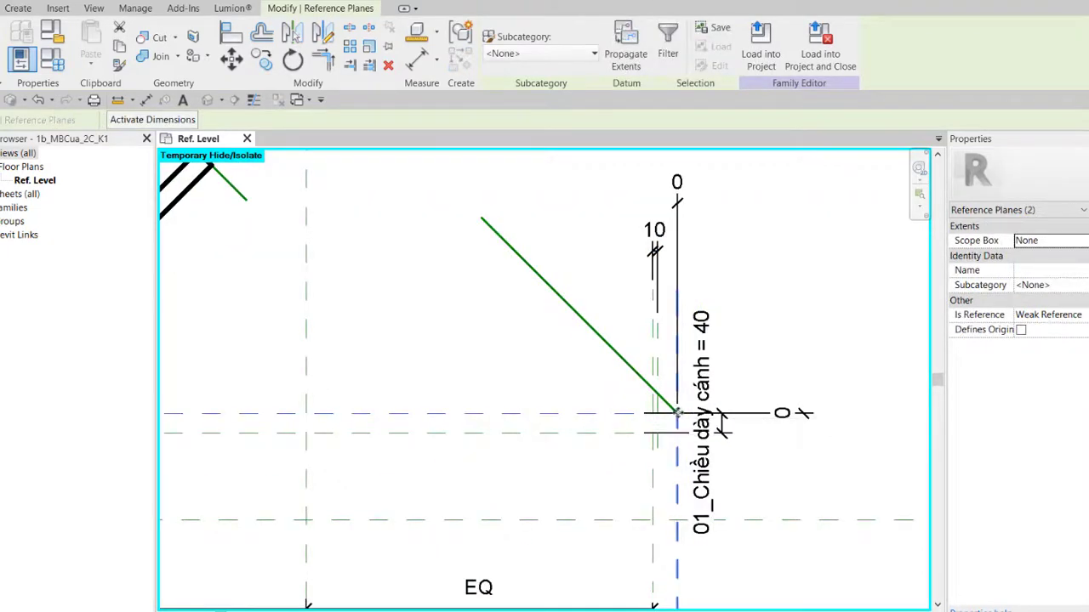
click(753, 413)
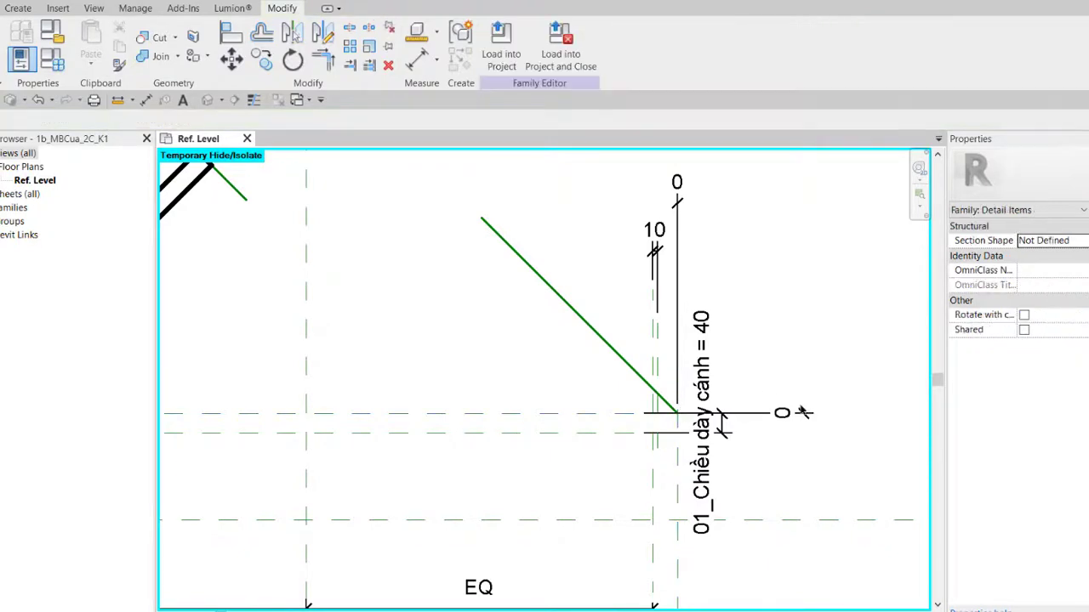
scroll(825, 403, down, 1)
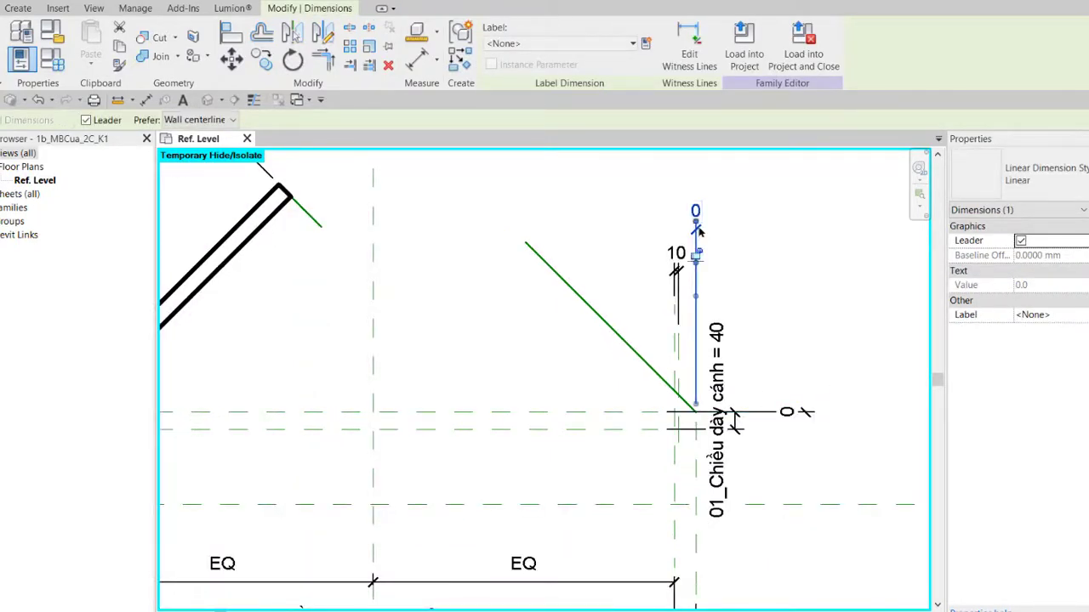
key(Escape)
click(585, 313)
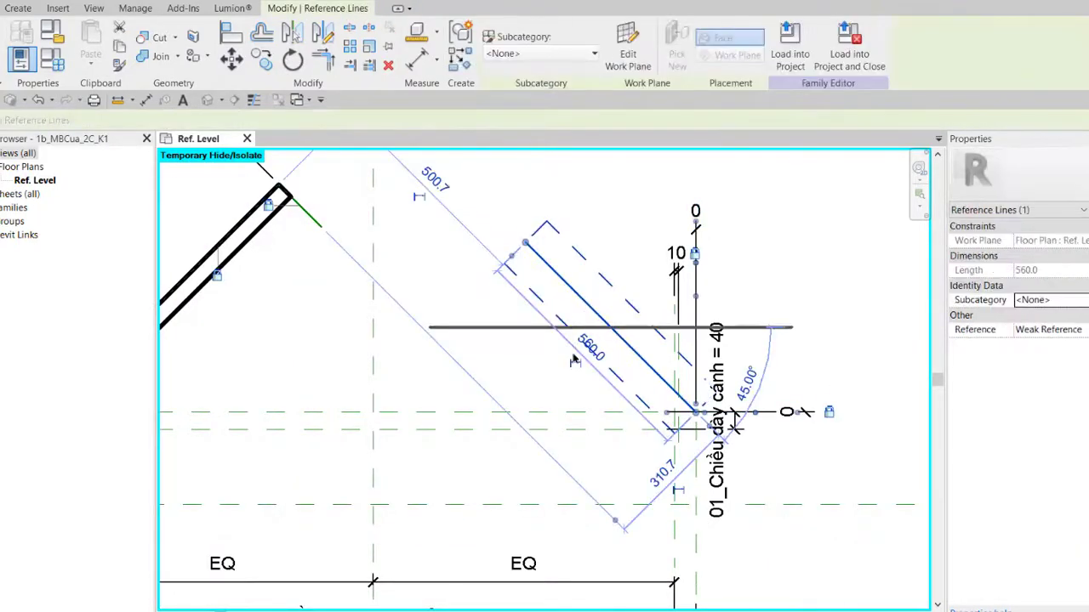
key(Escape)
Make the 560 length dimension permanent, move it off the leaf, and label it C01_Coarse_ChieuRongCanh.
click(585, 353)
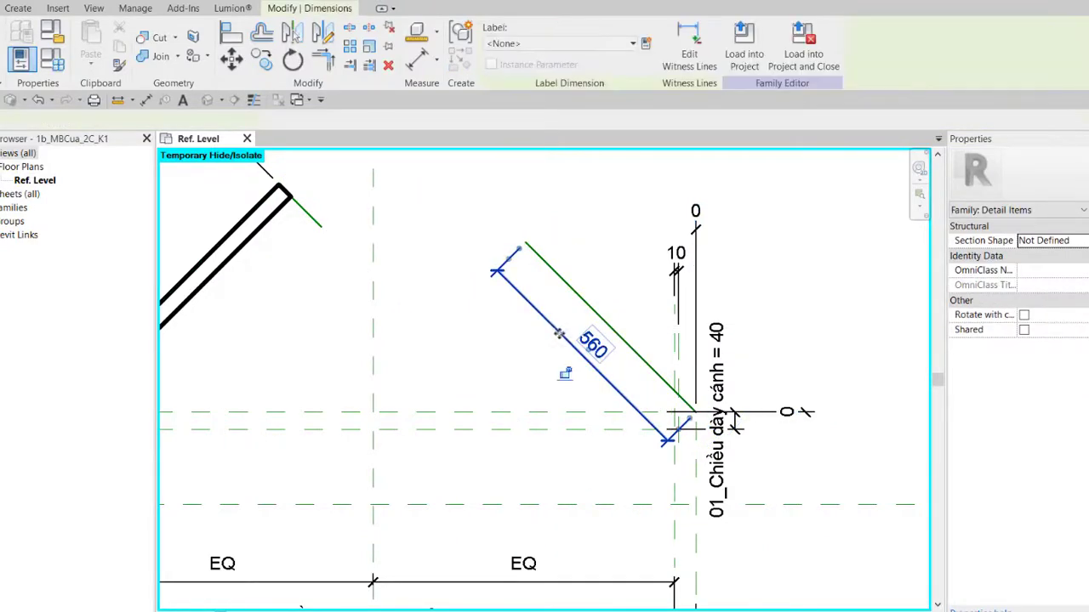
drag(585, 353, 714, 222)
scroll(661, 352, down, 2)
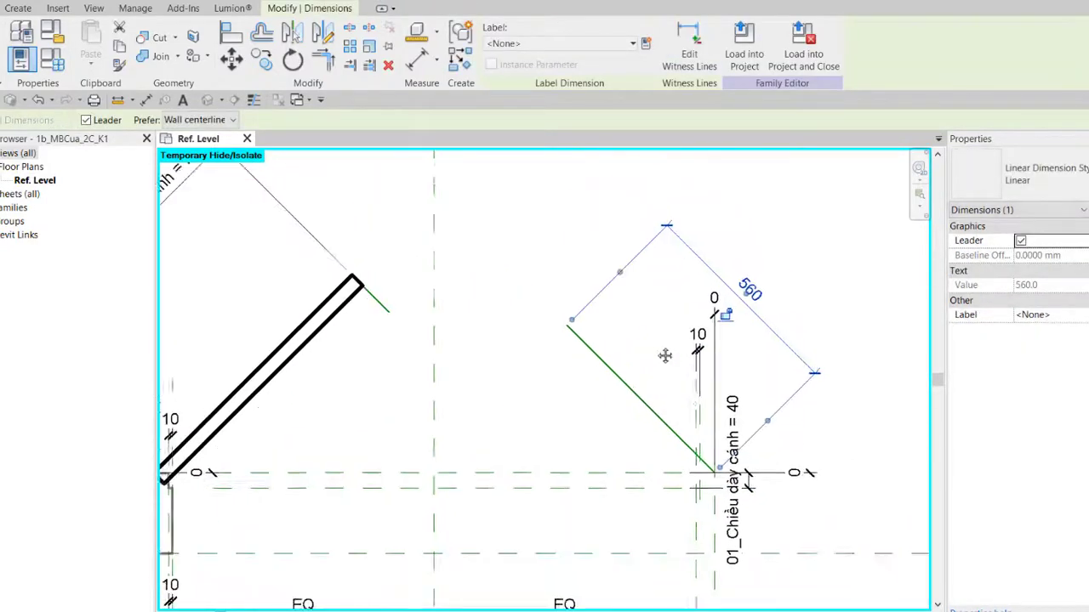
click(616, 44)
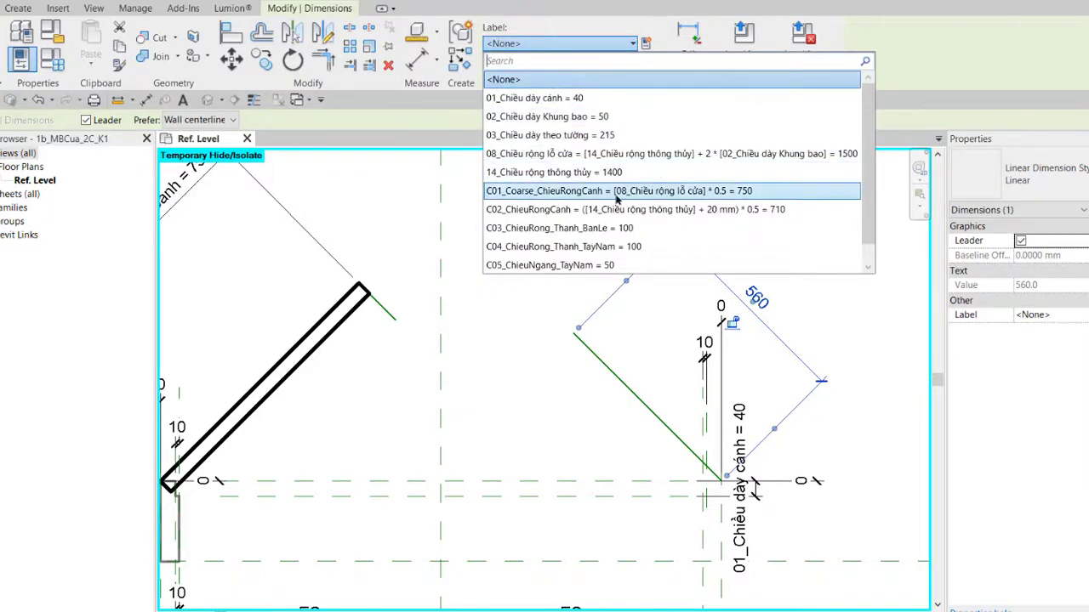
click(617, 190)
click(643, 251)
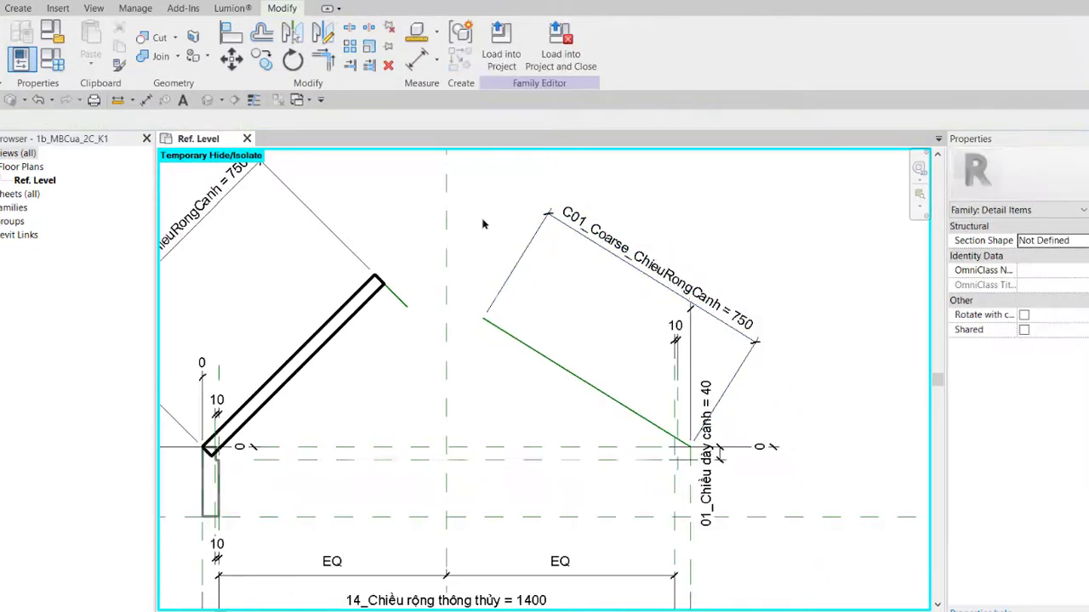
click(21, 8)
Draw a short reference line at the leaf tip and measure its 103.13° angle to the leaf.
click(673, 38)
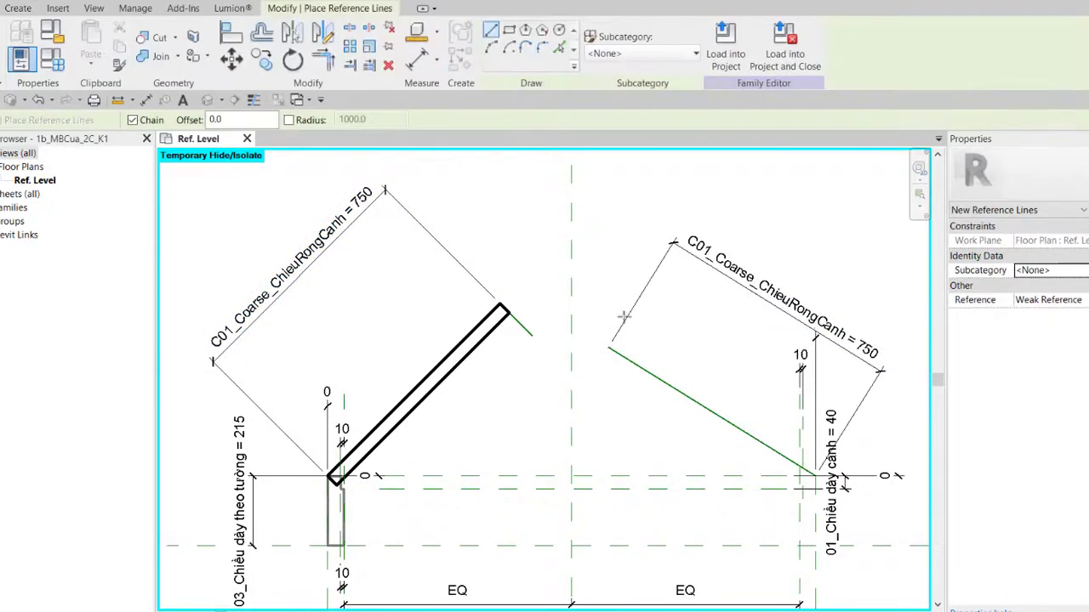
click(609, 349)
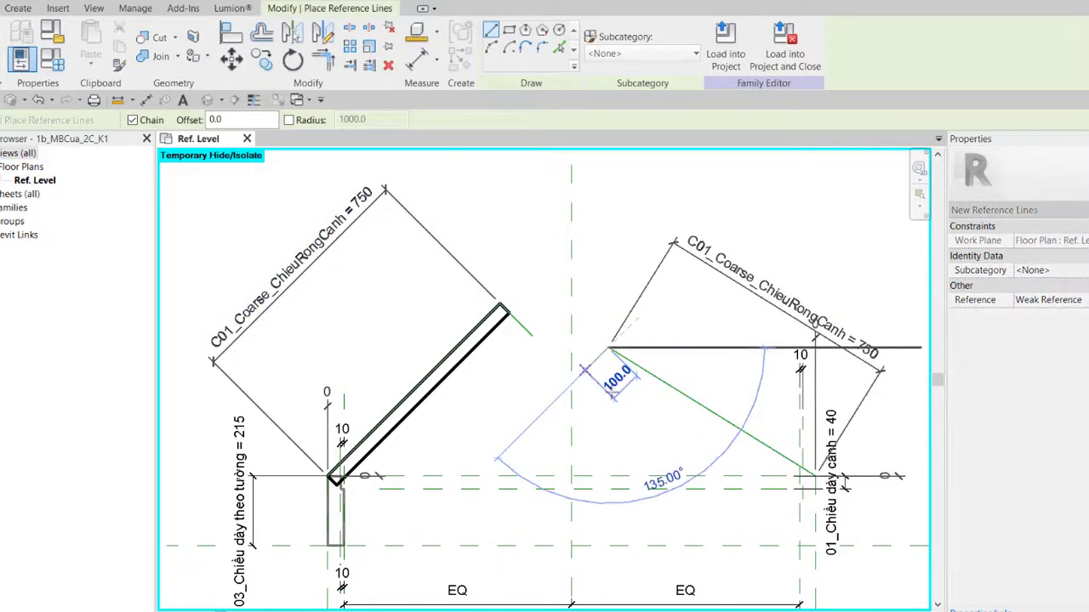
key(d)
key(i)
click(537, 39)
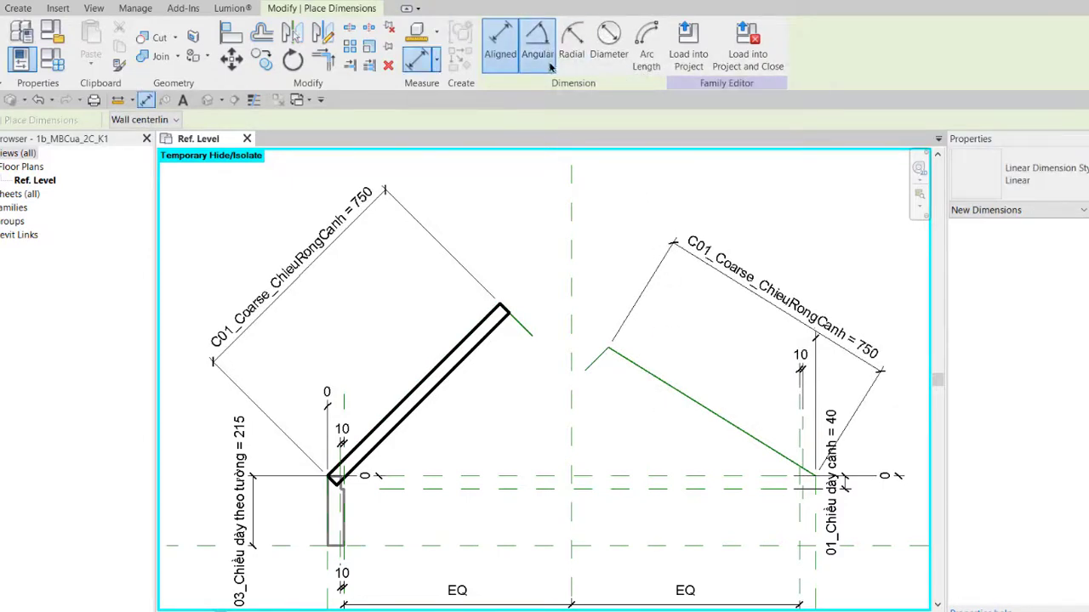
click(629, 364)
click(640, 293)
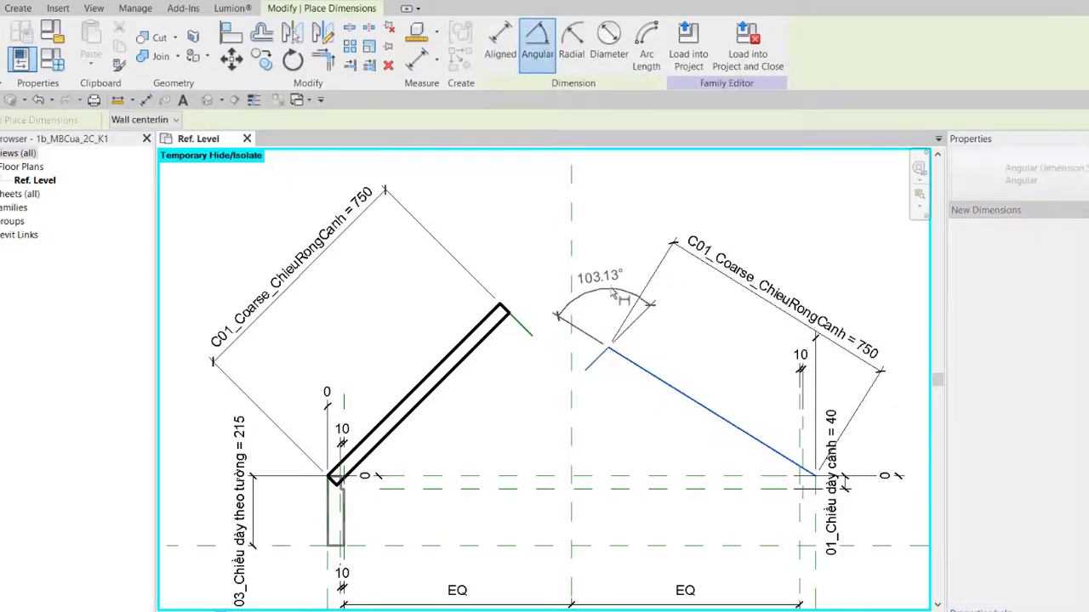
click(608, 285)
key(Escape)
key(Escape)
Change the 103.13° angle between the tip line and leaf to 90°.
click(595, 362)
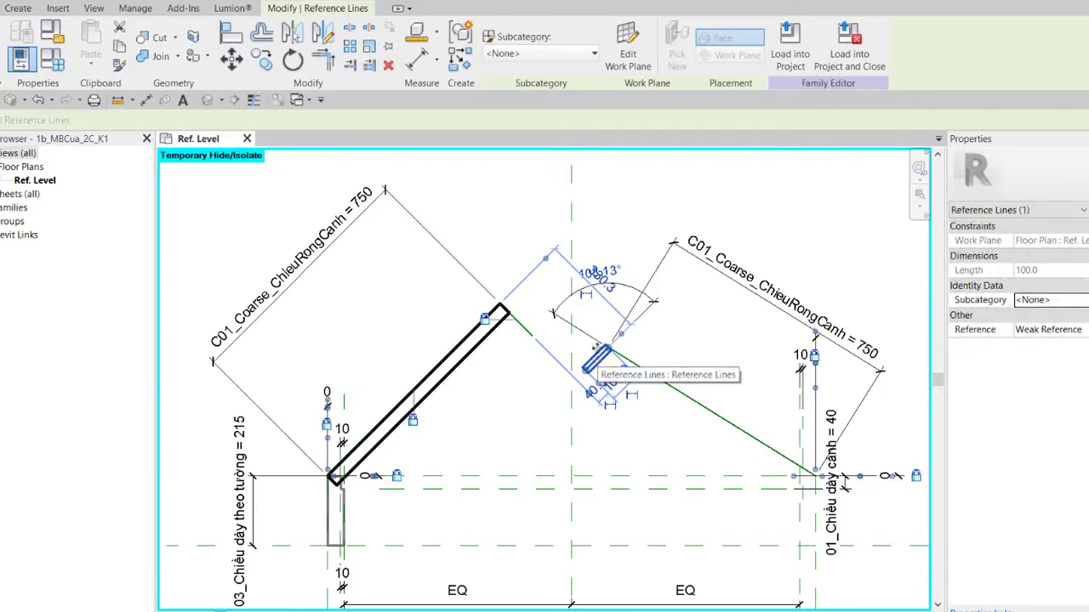
click(619, 271)
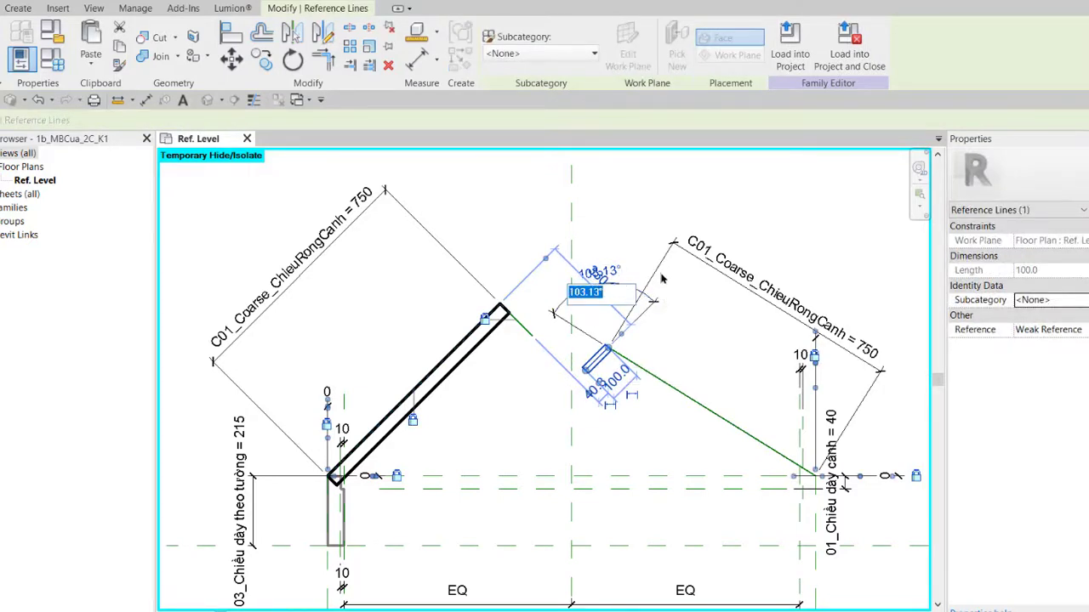
text(90)
key(Return)
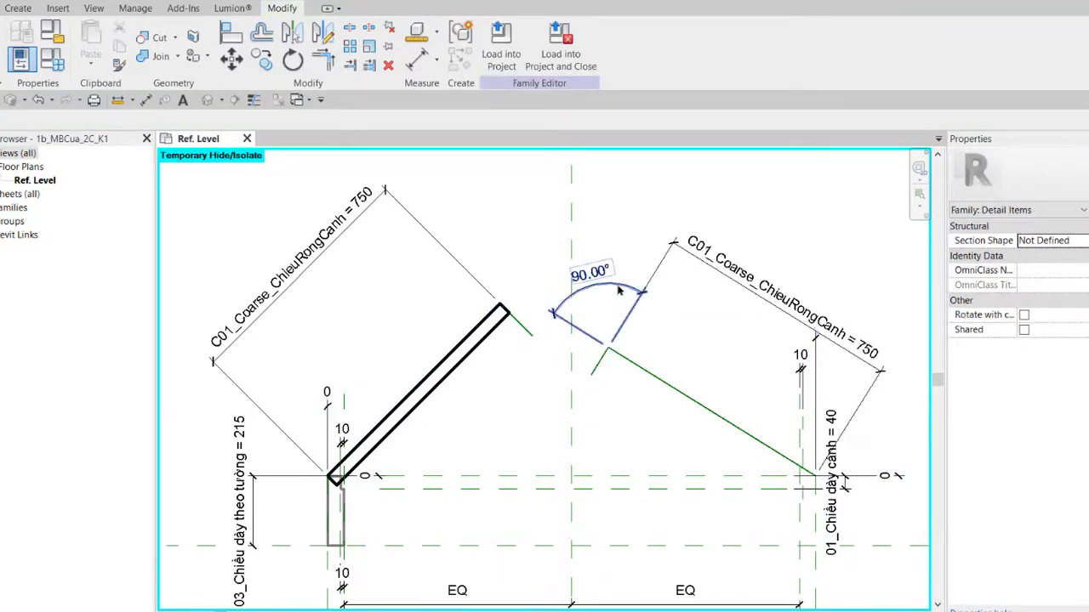
click(622, 292)
click(690, 338)
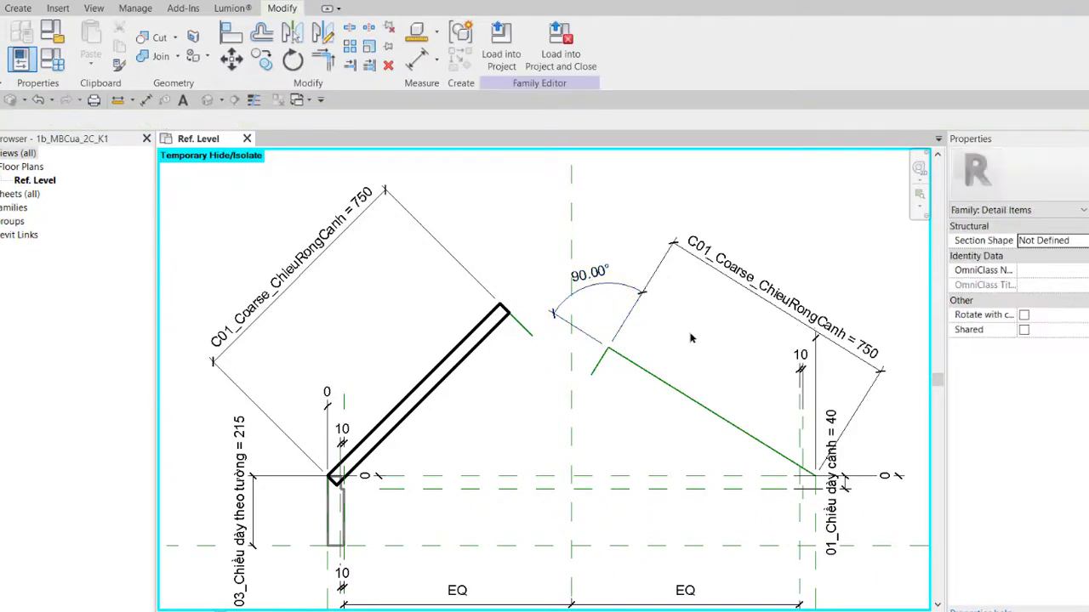
Place a 31.87° angular dimension on the green leaf line.
key(d)
key(i)
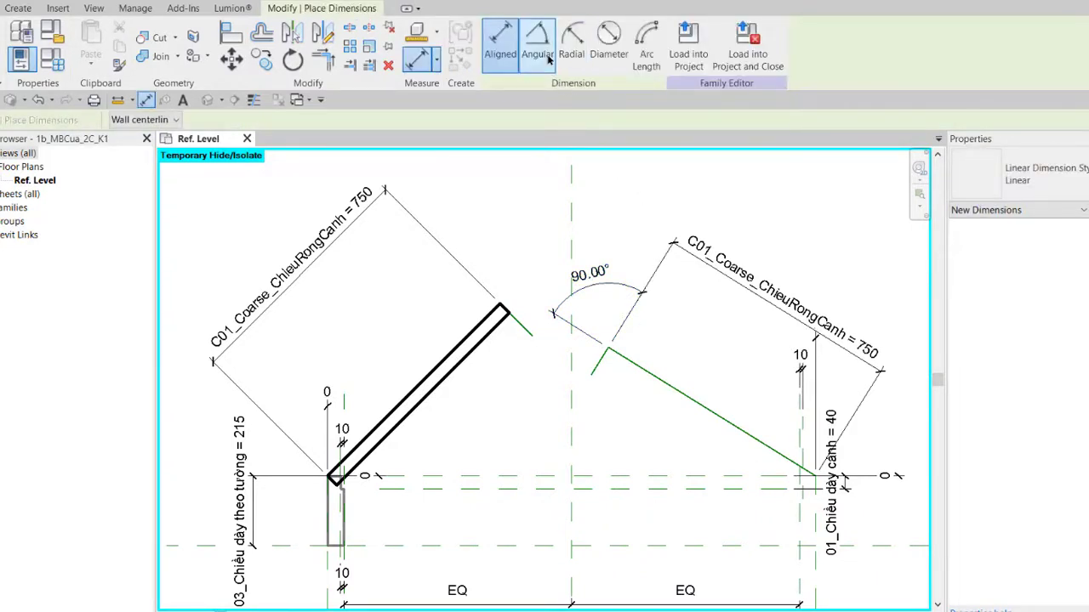
click(537, 38)
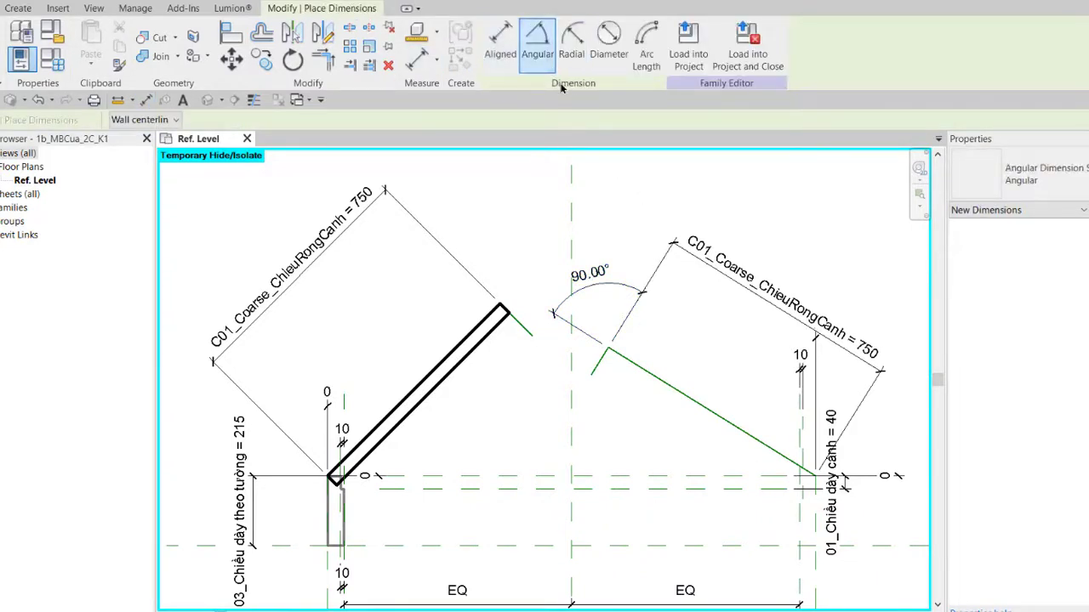
click(695, 416)
click(664, 430)
key(Escape)
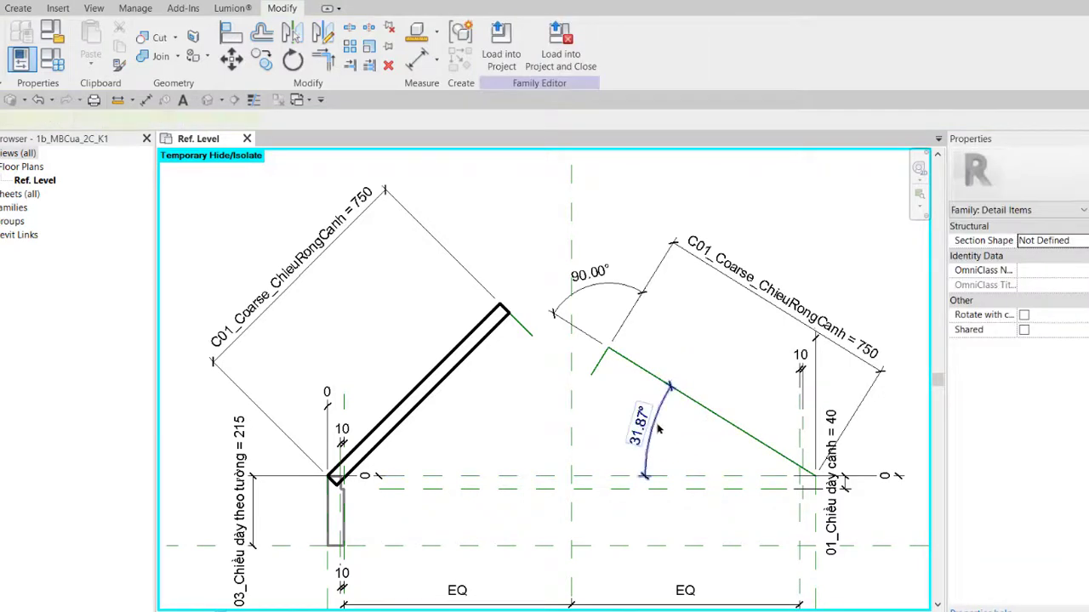
Label the new angular dimension C06_2D_Goc_MoCua_MB, setting it to 45.00°.
click(659, 430)
click(629, 44)
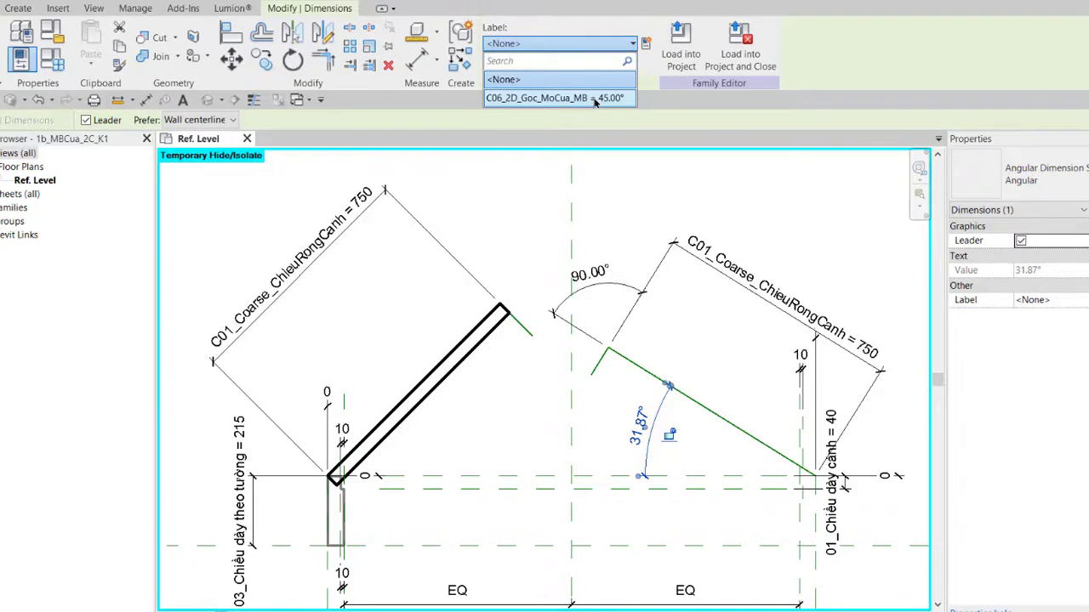
click(595, 98)
scroll(672, 181, down, 2)
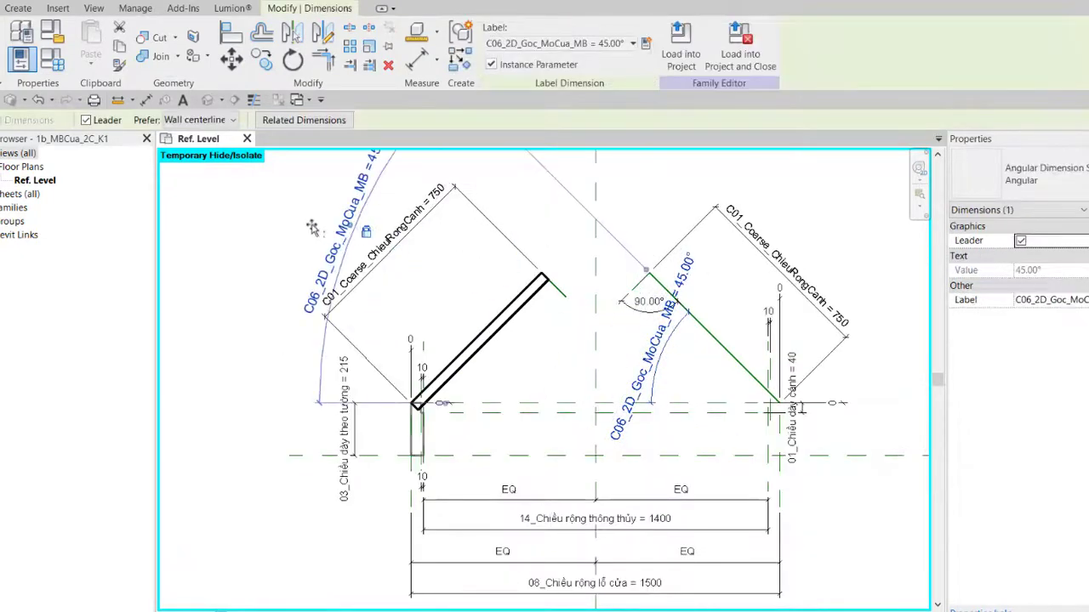
scroll(369, 498, down, 2)
scroll(368, 497, down, 1)
click(631, 210)
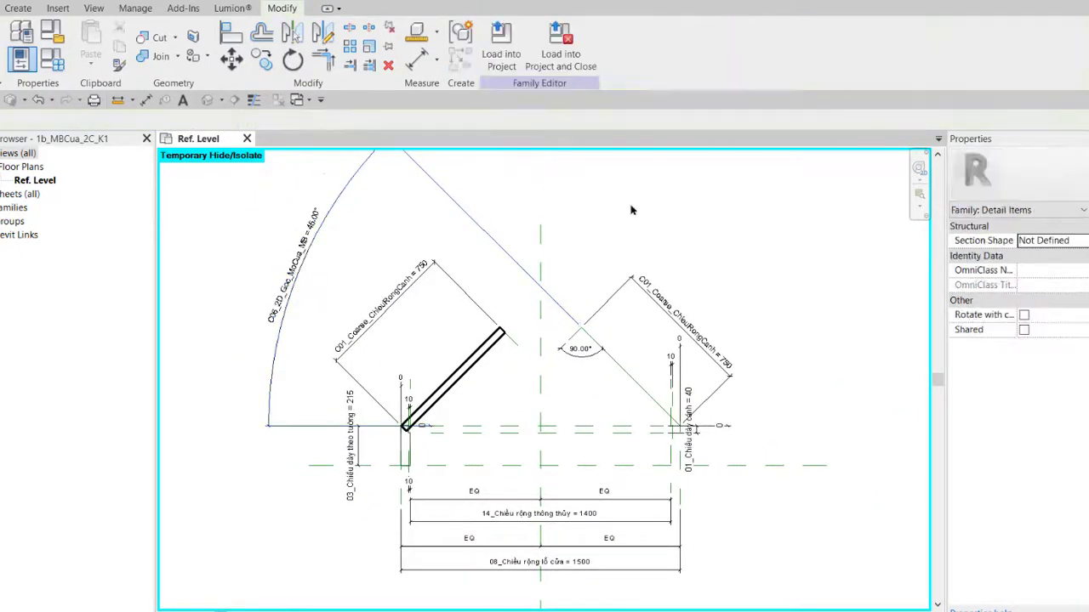
scroll(487, 398, up, 2)
Mirror the left door leaf across the centre reference plane and move the copy lower.
click(453, 364)
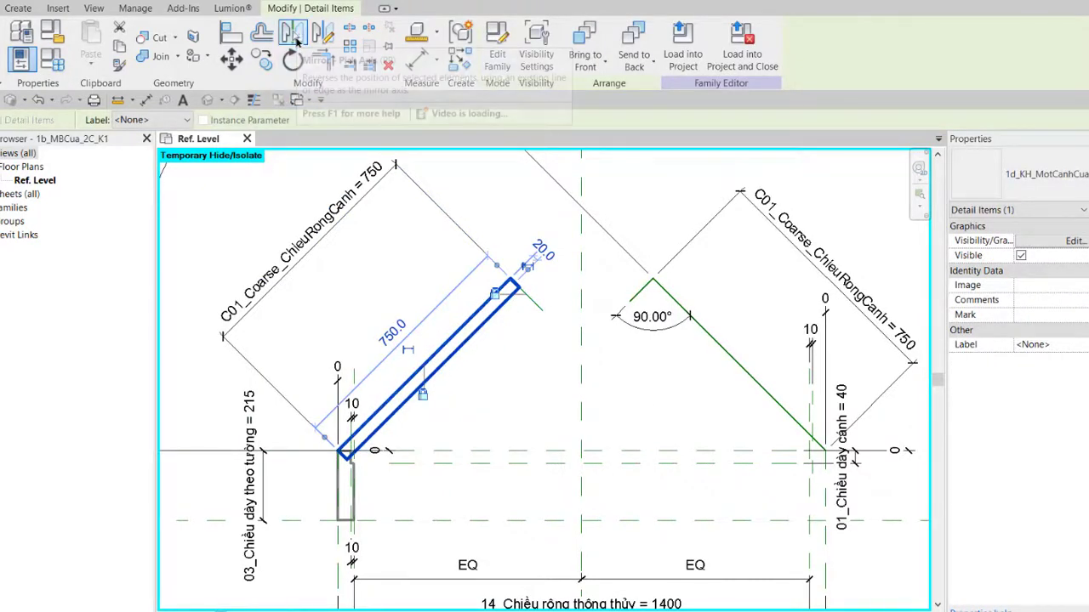
click(294, 38)
click(581, 374)
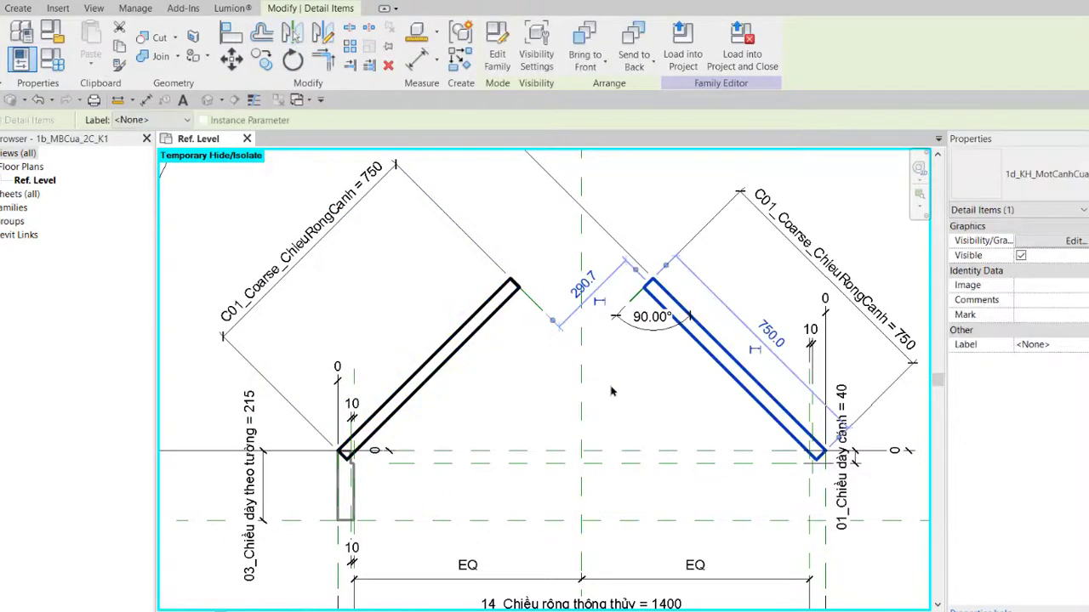
key(Escape)
middle_drag(659, 416, 575, 414)
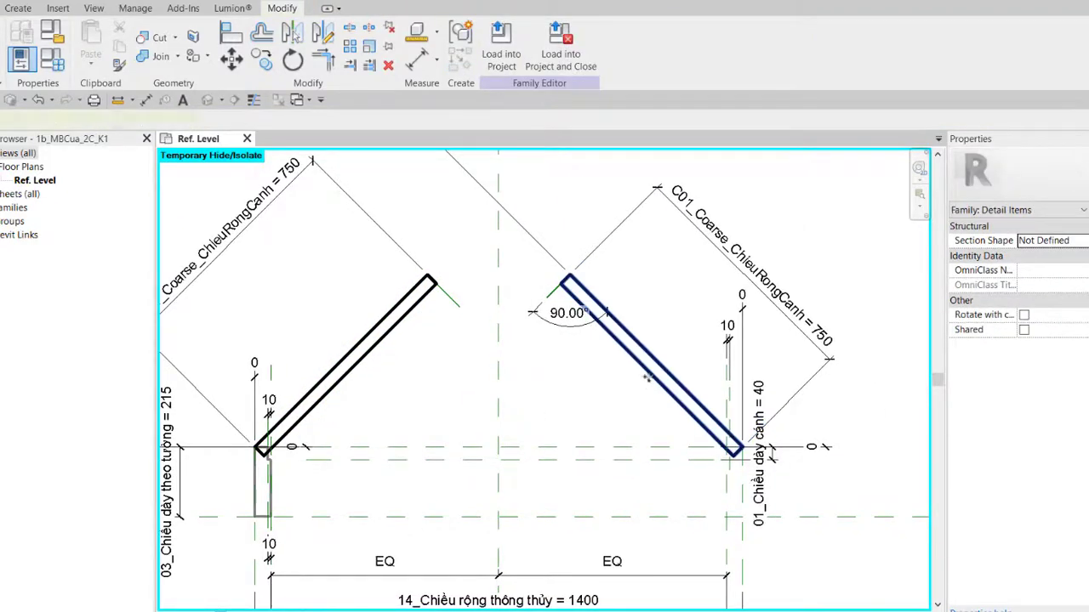
click(646, 381)
drag(647, 382, 640, 442)
key(d)
Add a 45° angular dimension on the right leaf, labelled C06_2D_Goc_MoCua_MB.
key(i)
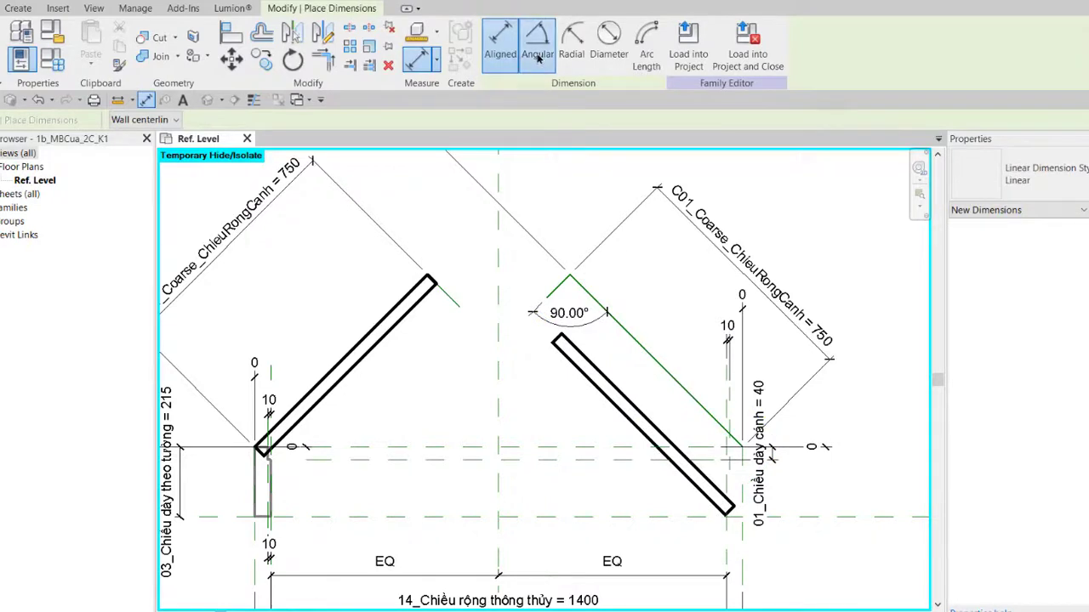
click(536, 38)
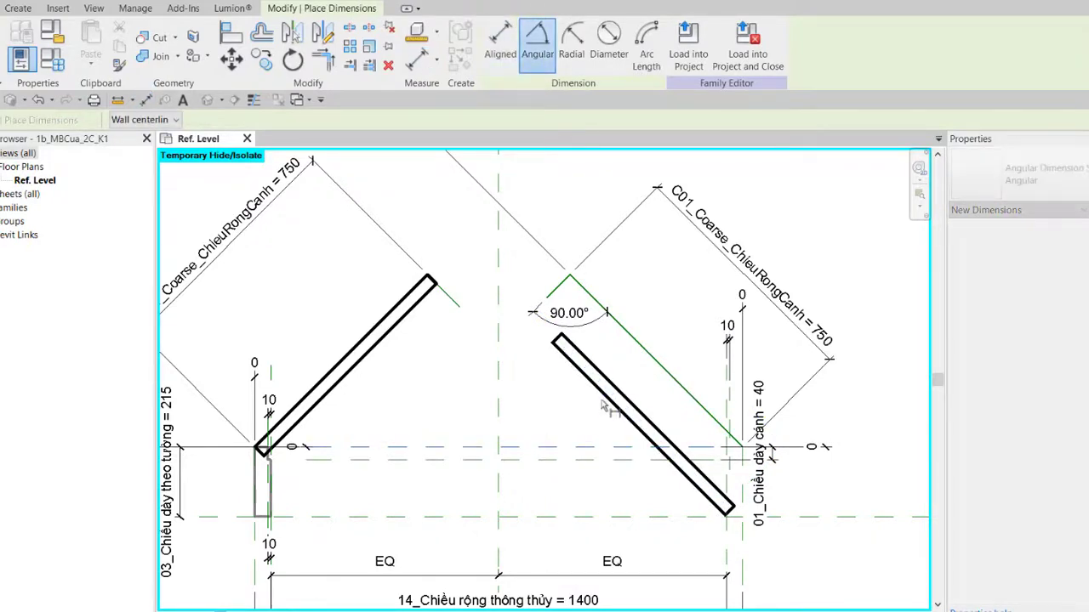
click(606, 408)
click(451, 396)
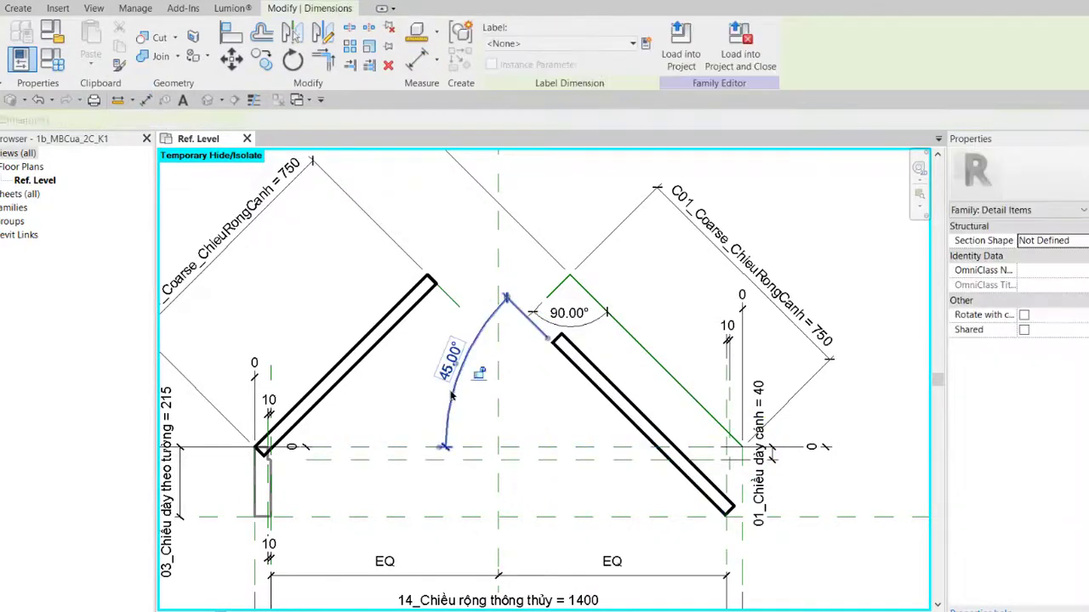
click(598, 43)
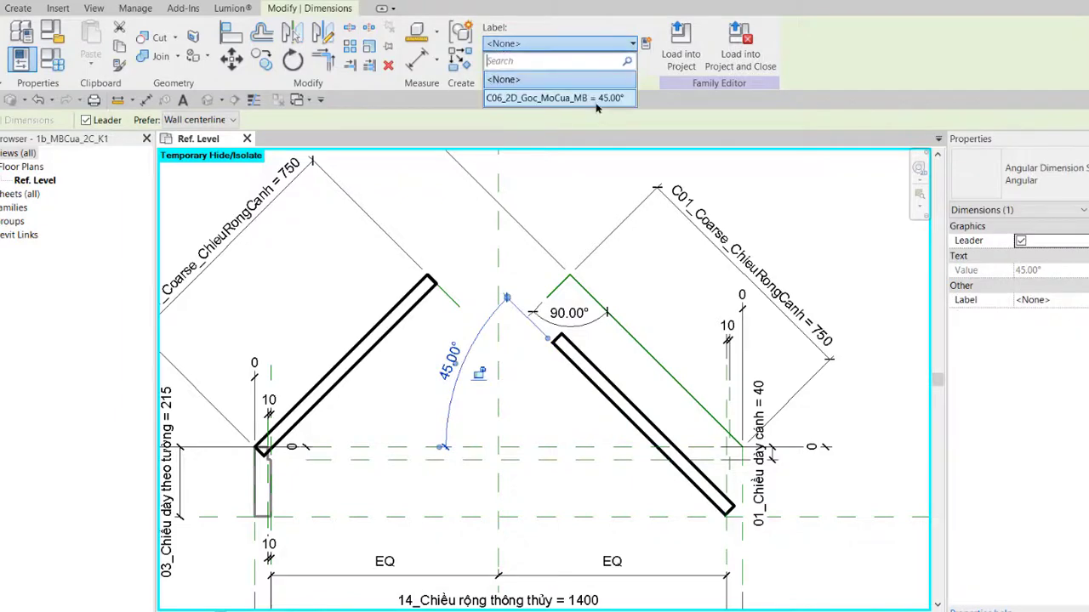
click(597, 98)
scroll(583, 166, down, 2)
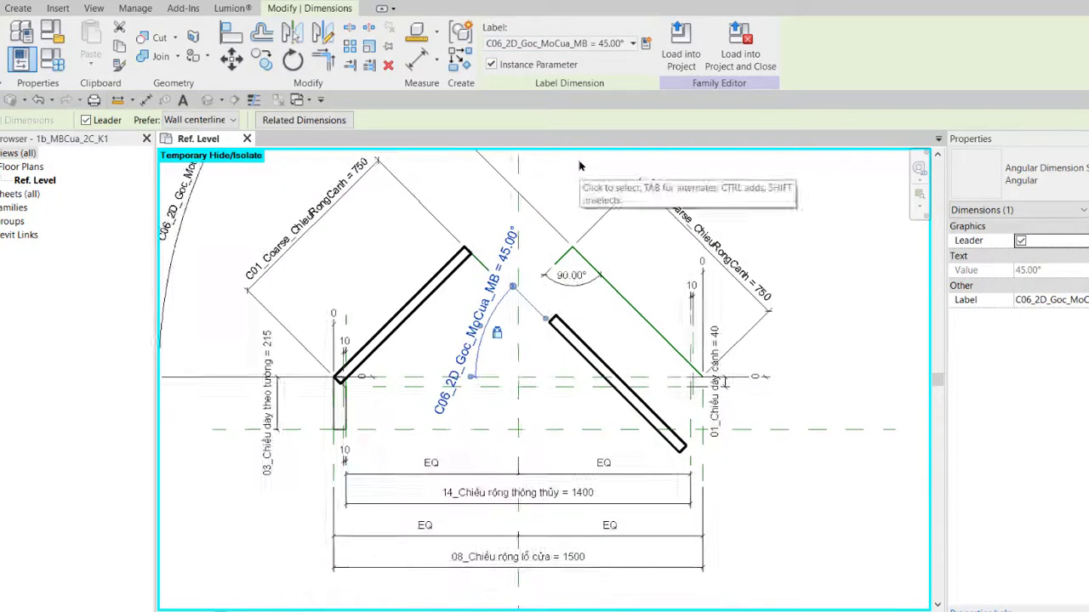
scroll(714, 272, up, 1)
scroll(714, 273, down, 1)
drag(651, 375, 387, 245)
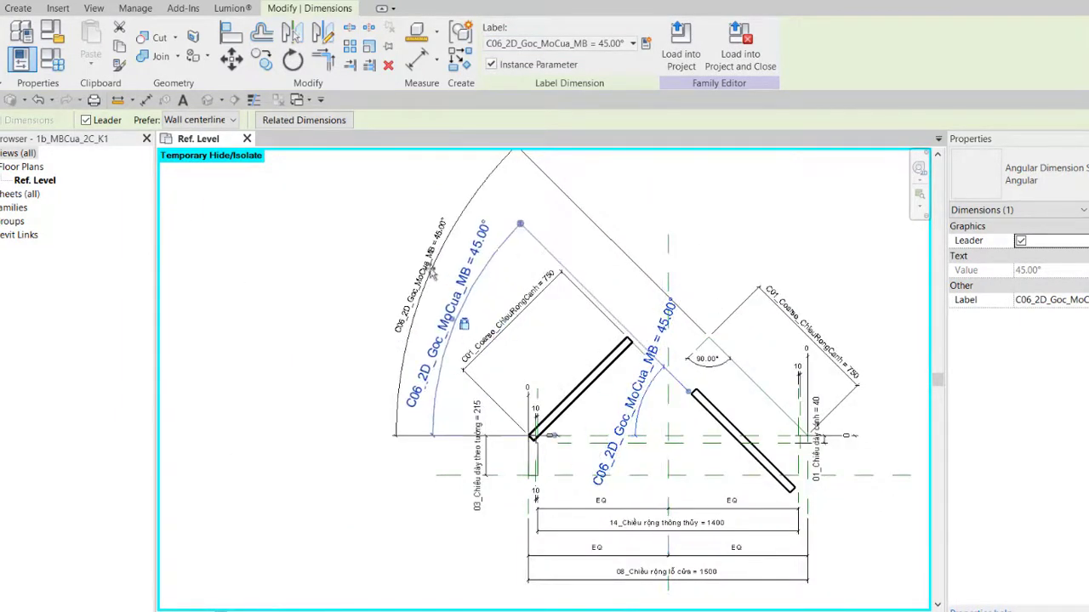
key(Escape)
scroll(651, 339, up, 2)
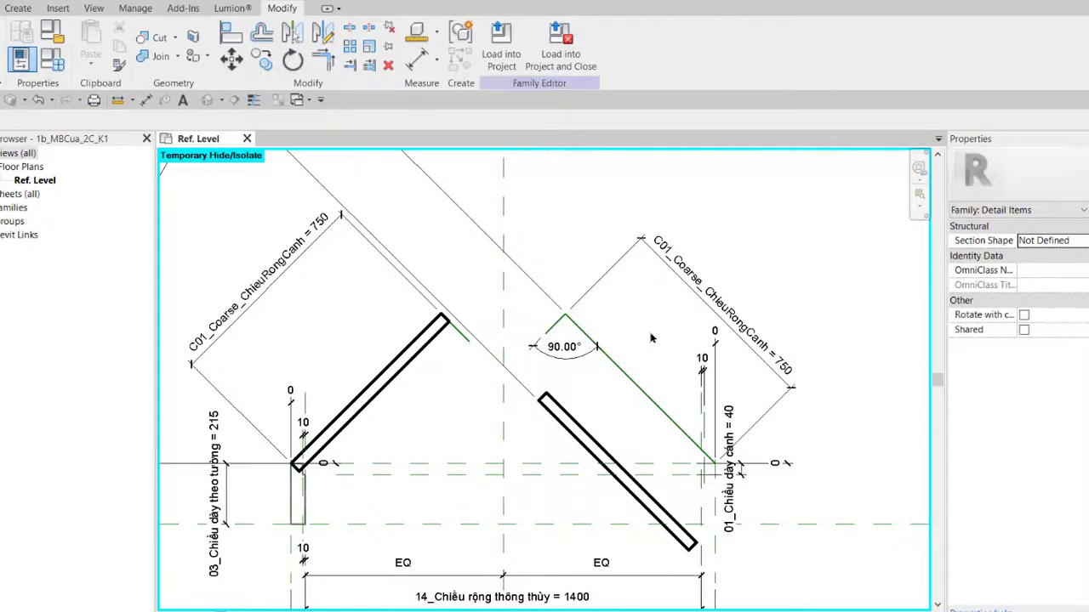
Align the right leaf to the 90° opening reference line.
key(a)
key(l)
scroll(545, 344, up, 1)
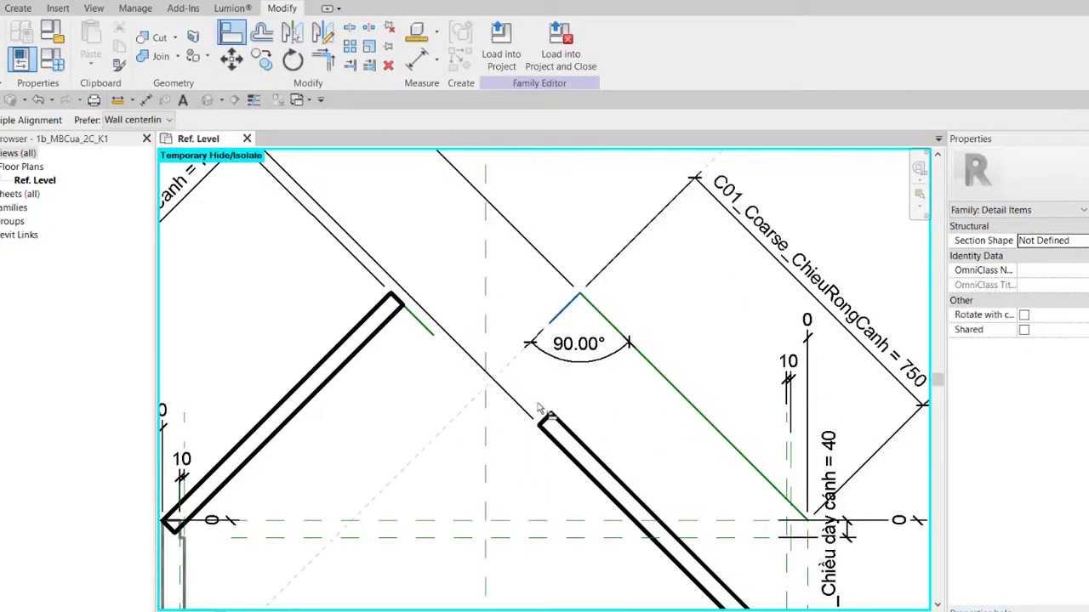
click(551, 428)
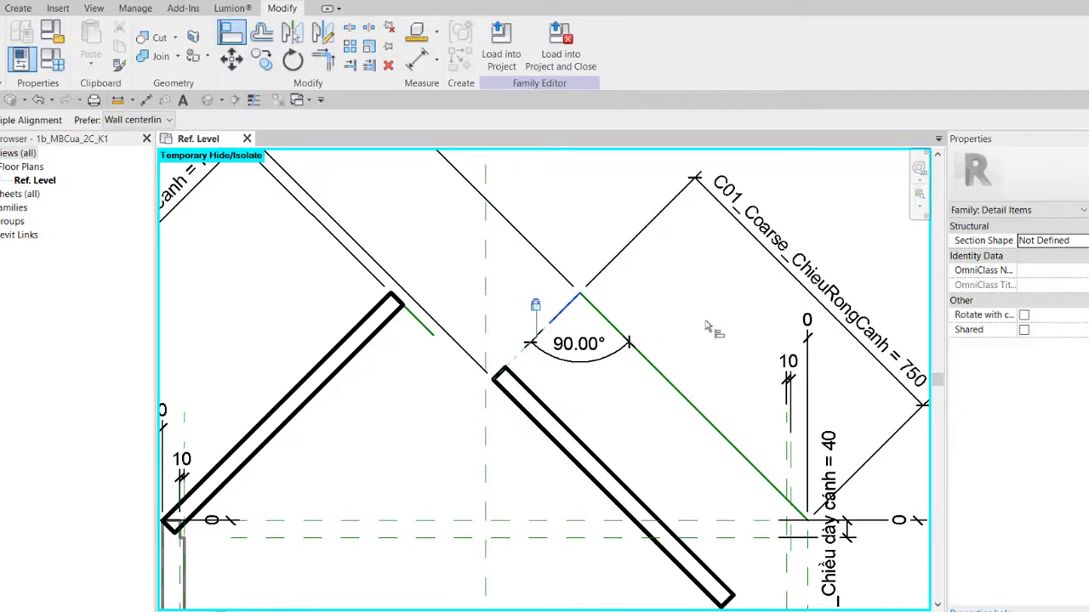
click(619, 474)
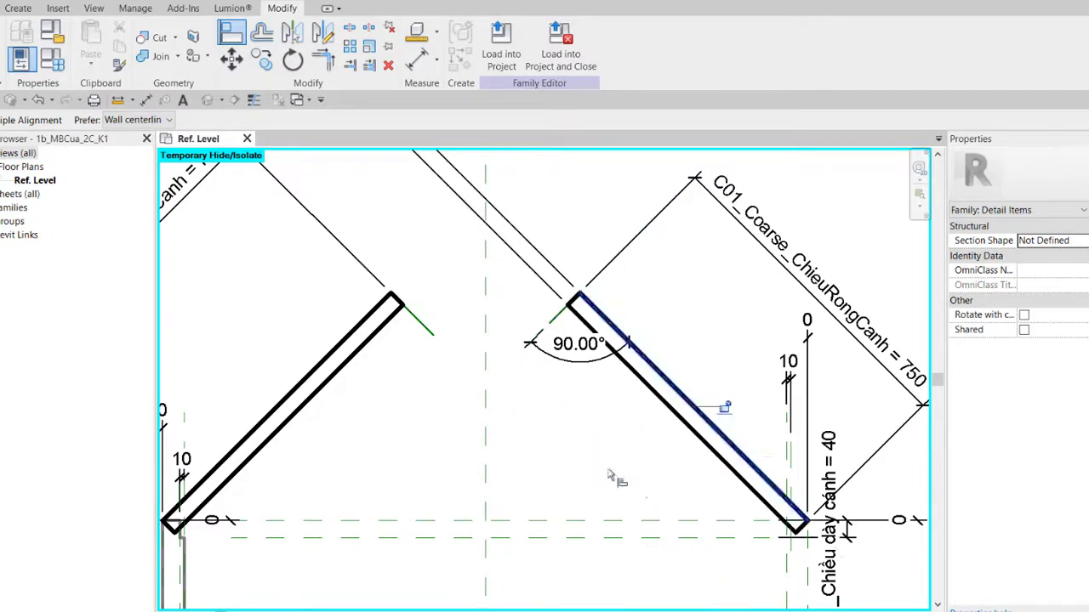
scroll(566, 434, down, 2)
scroll(510, 445, down, 1)
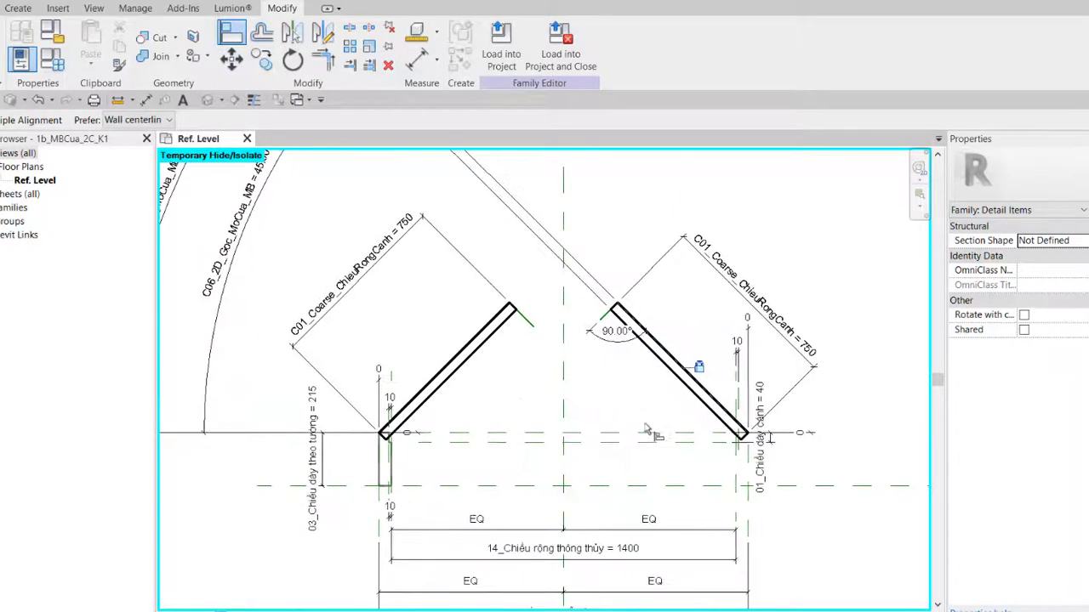
key(Escape)
Delete both door leaves, the 90.00° angular dimension and the door-frame rectangle.
click(466, 372)
key(Delete)
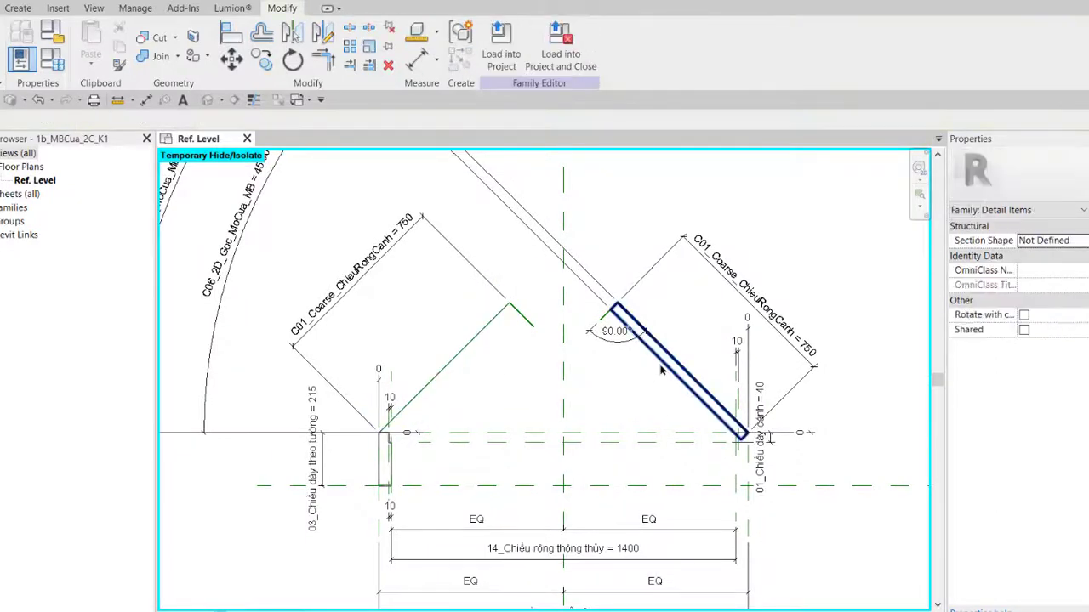
click(636, 334)
key(Delete)
click(623, 343)
key(Delete)
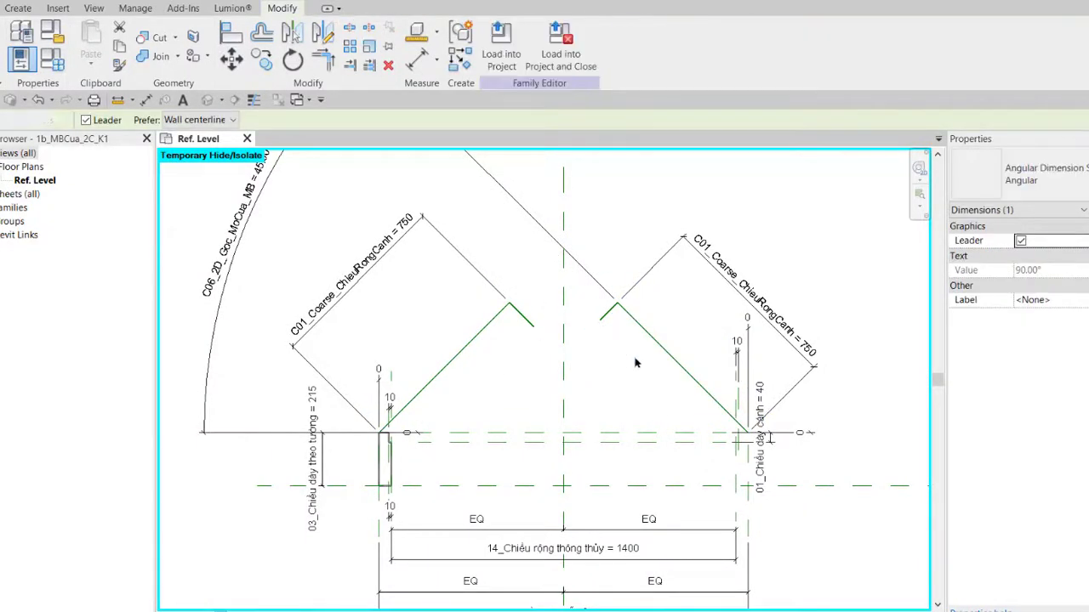
click(394, 469)
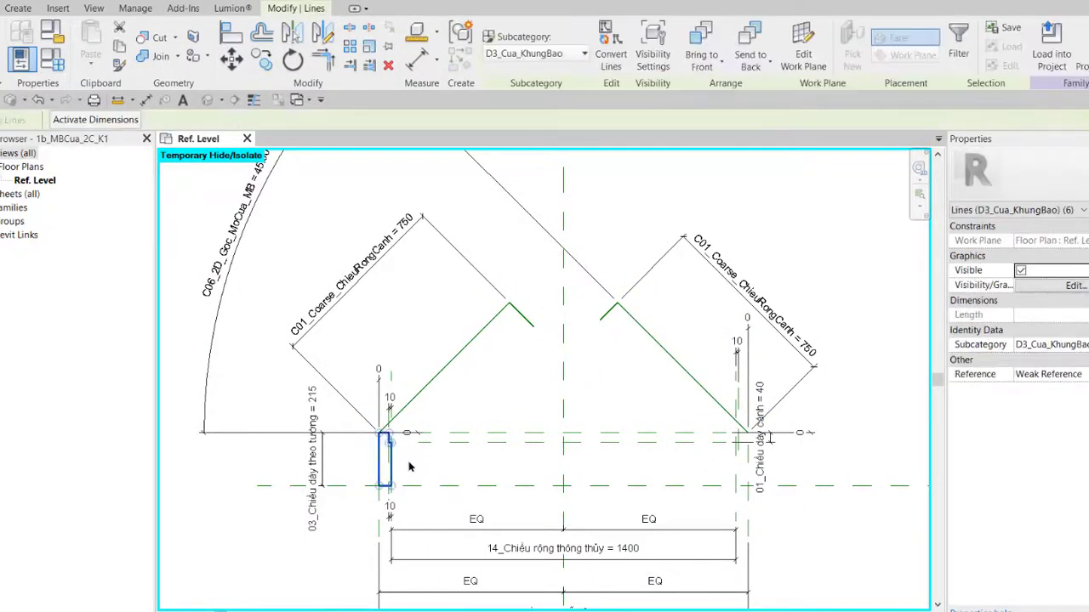
key(Delete)
Move the small hinge dimension 200 to the left, then start a detail line sketch.
scroll(421, 446, up, 1)
click(410, 428)
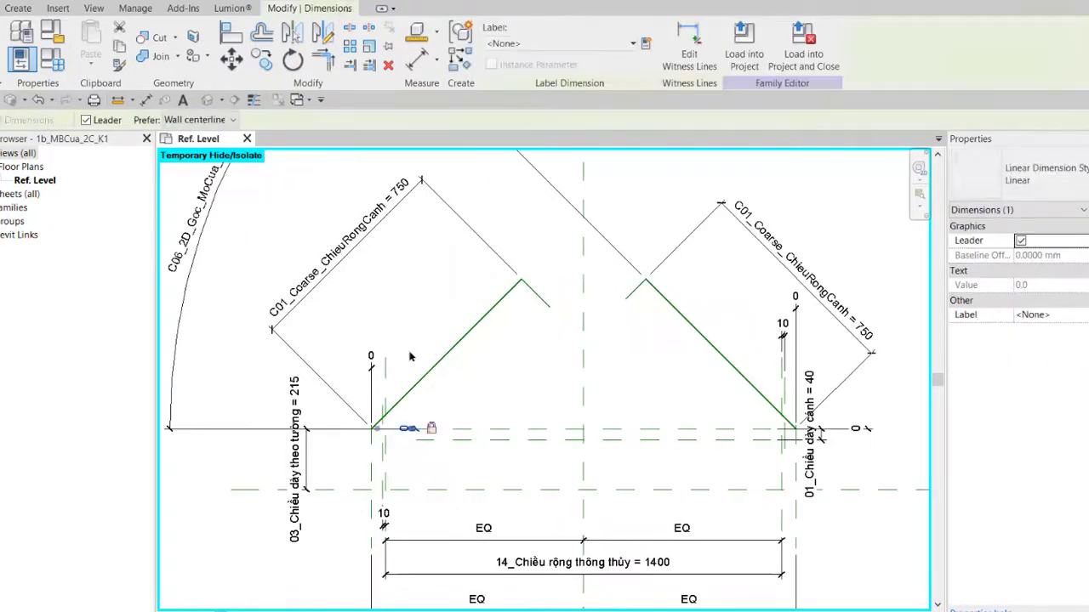
click(238, 59)
click(410, 429)
click(404, 463)
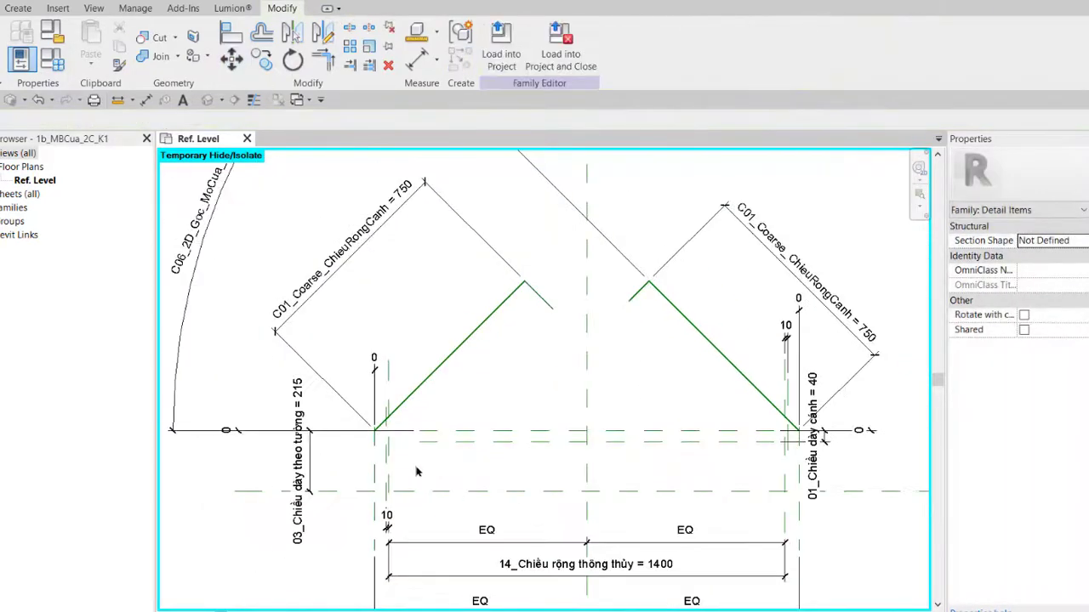
middle_drag(416, 473, 403, 470)
click(26, 9)
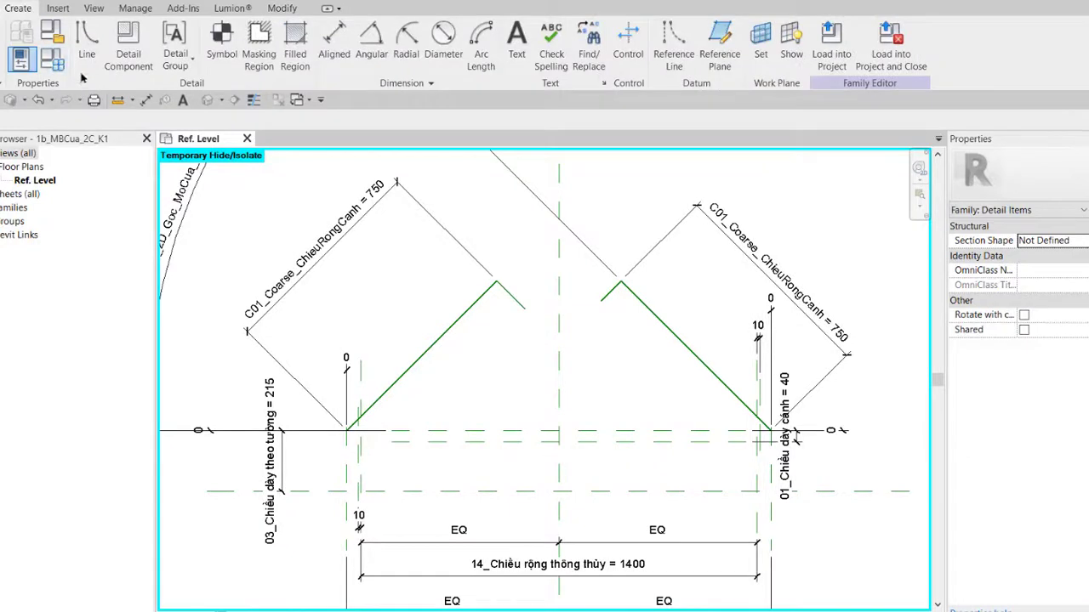
click(87, 41)
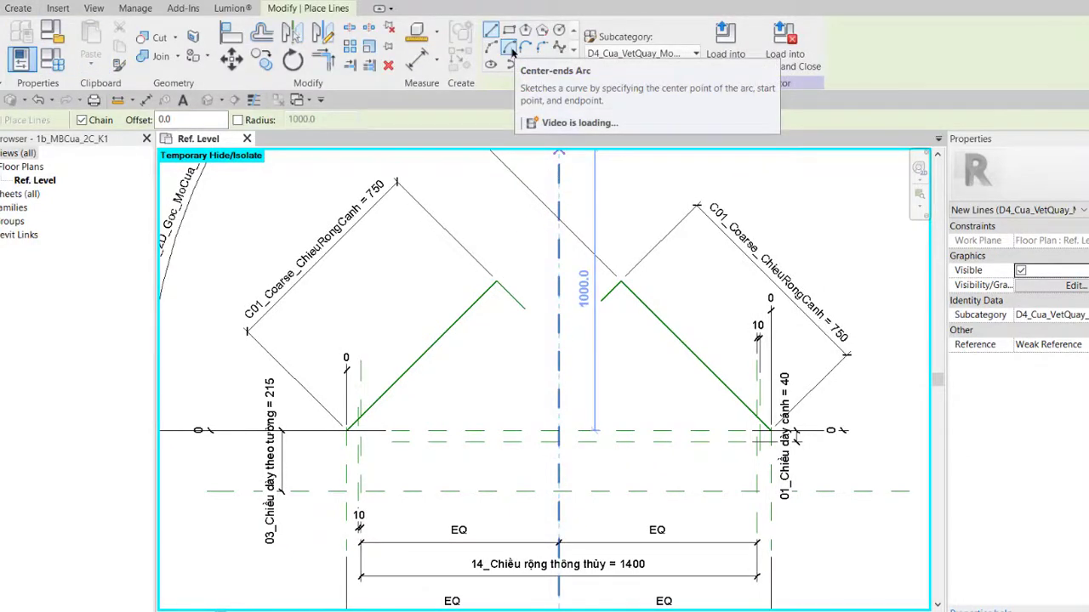
Draw two 750-radius center-ends arcs in D4_Cua_VetQuay_MoCua from each hinge to the door centre.
click(510, 50)
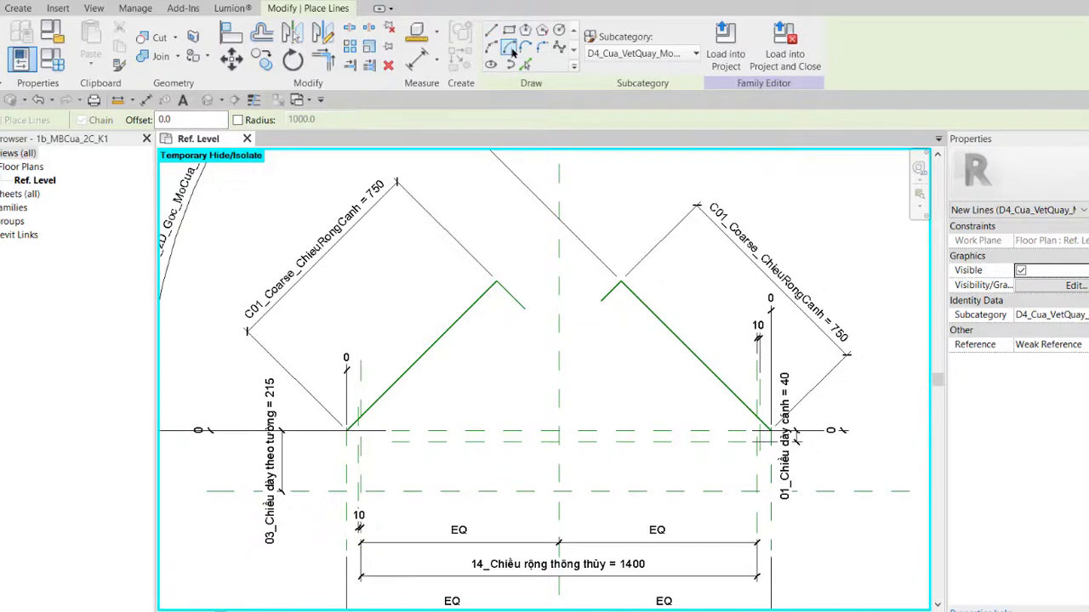
click(695, 54)
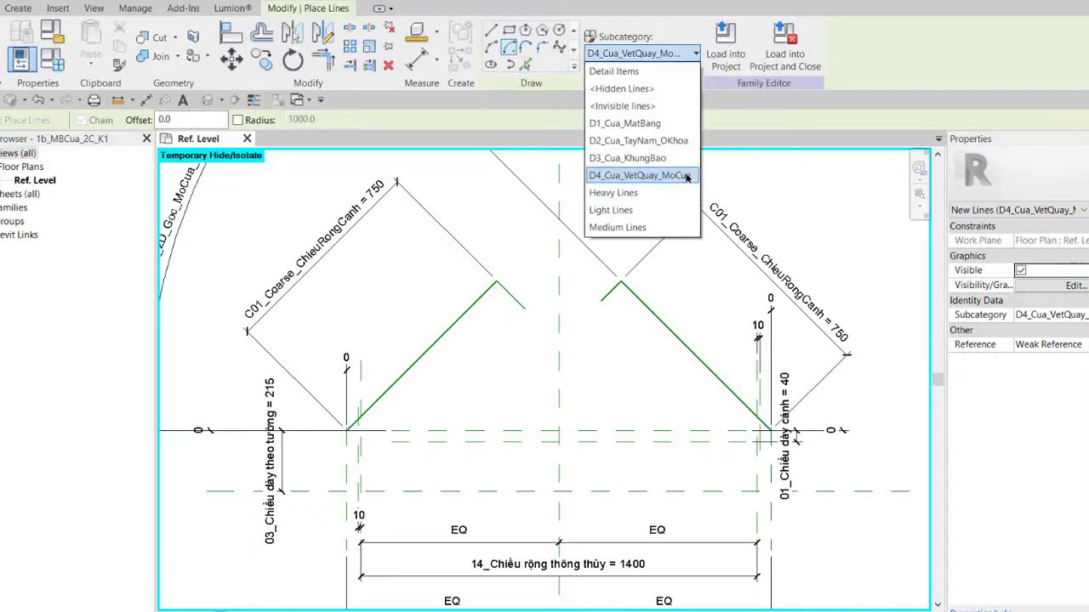
click(689, 176)
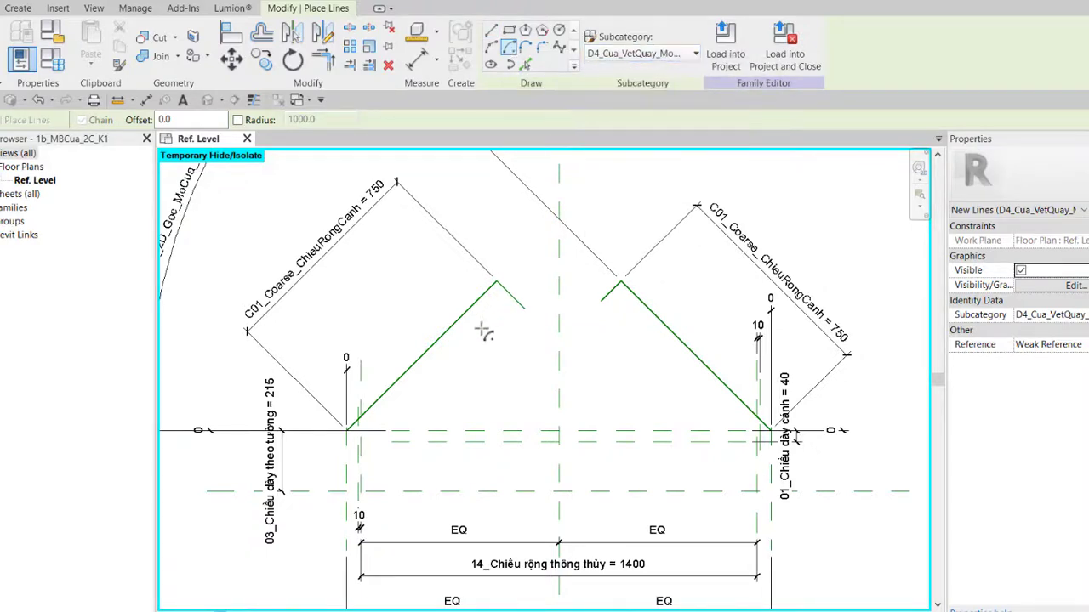
scroll(425, 391, up, 2)
click(319, 444)
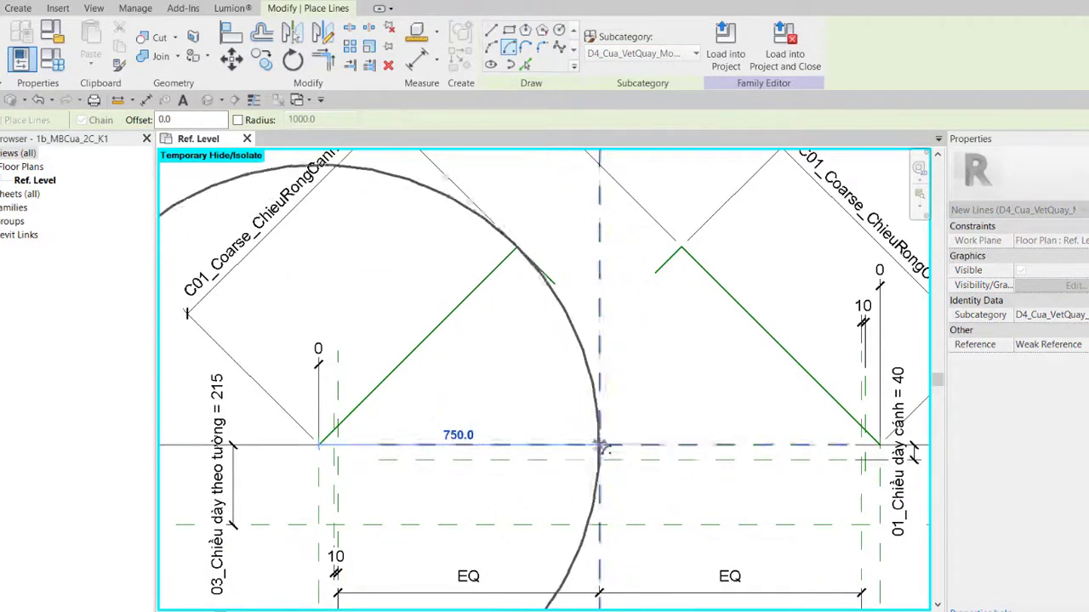
click(600, 444)
click(526, 296)
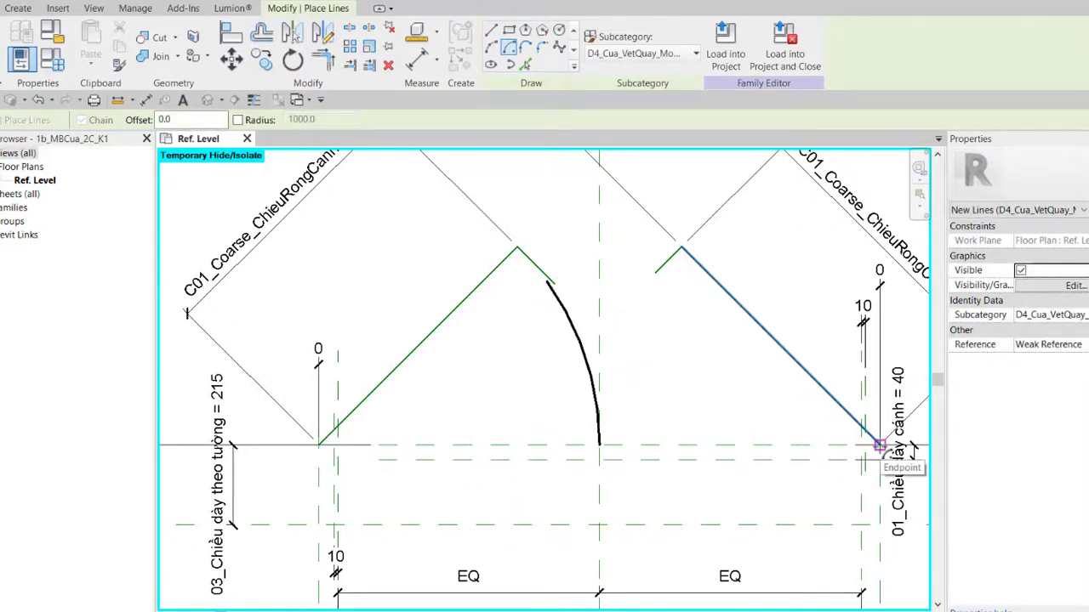
click(879, 445)
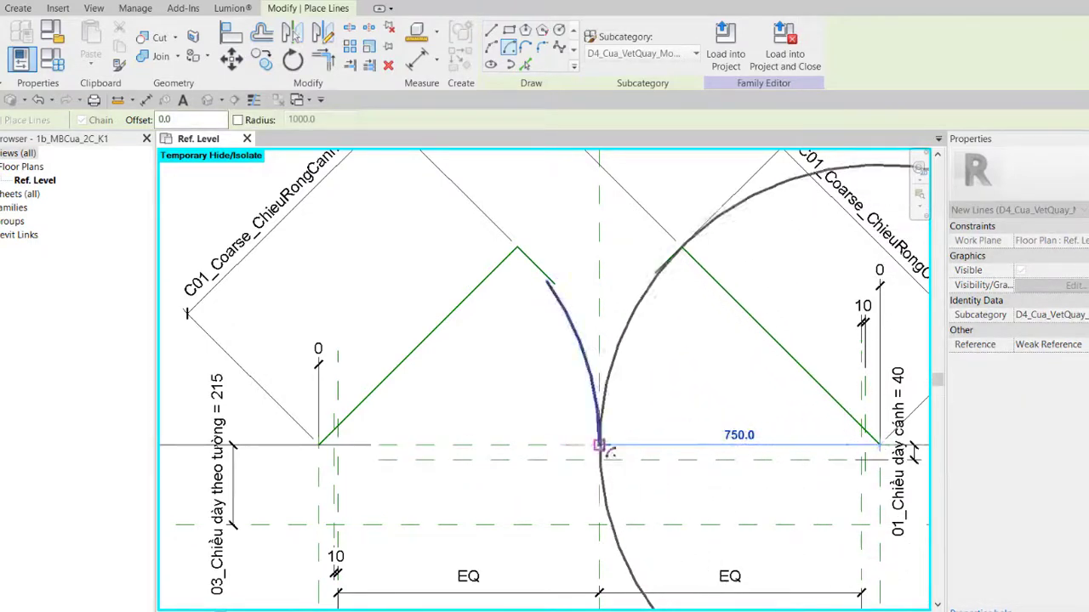
click(600, 444)
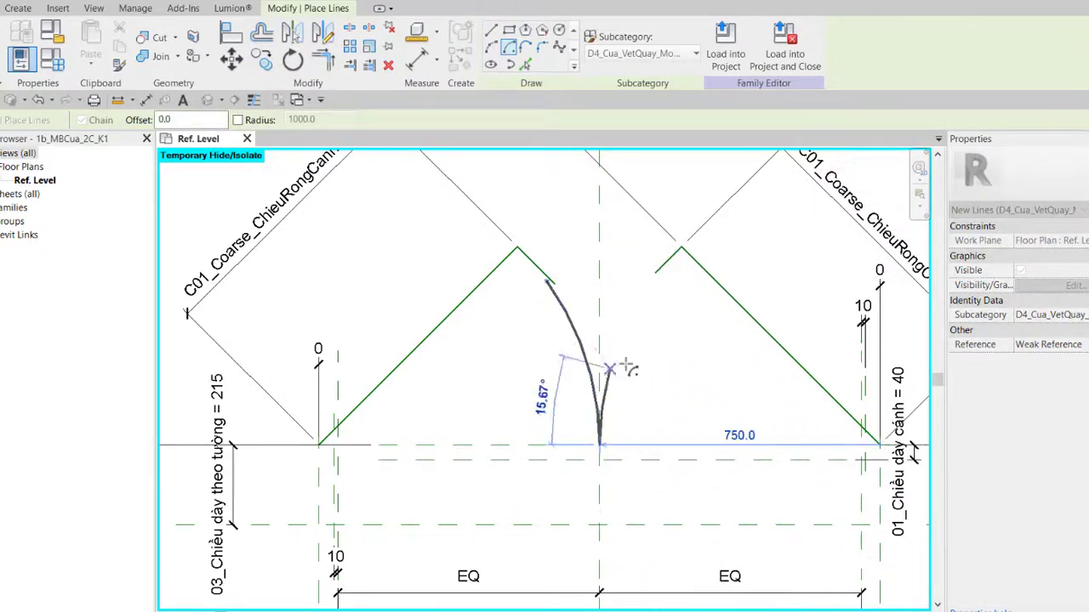
click(672, 328)
key(Escape)
key(Escape)
Drag each arc's end onto its leaf tip.
scroll(672, 348, down, 2)
click(607, 334)
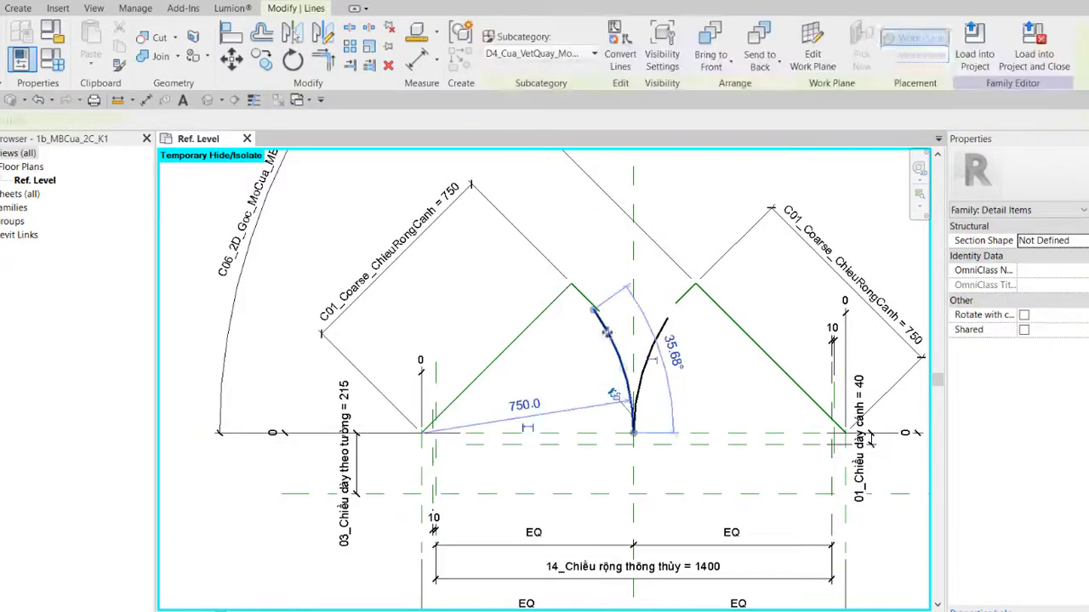
drag(593, 310, 574, 287)
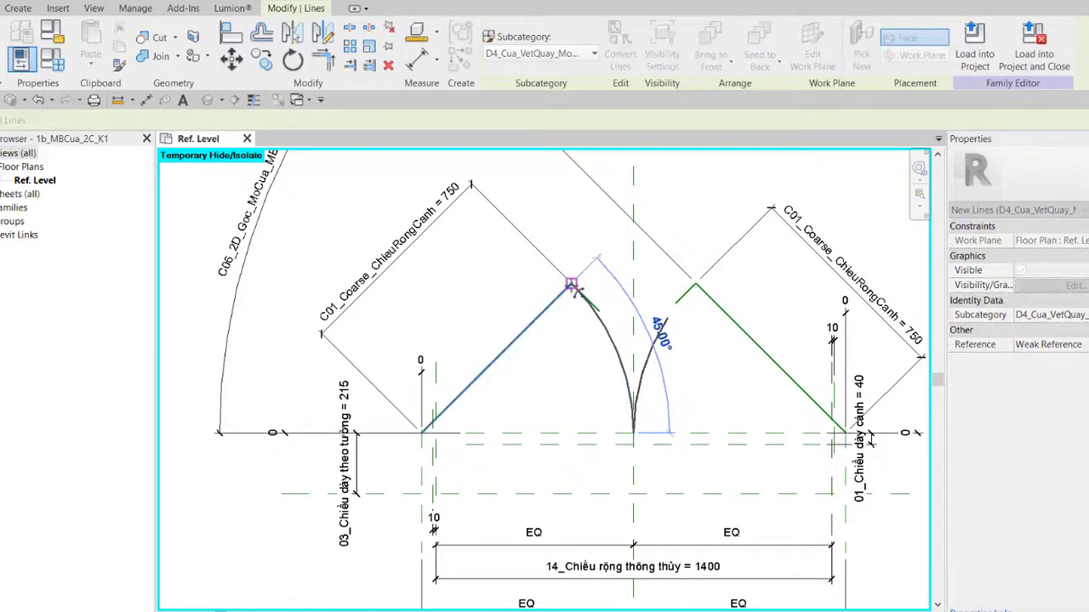
click(713, 389)
click(645, 366)
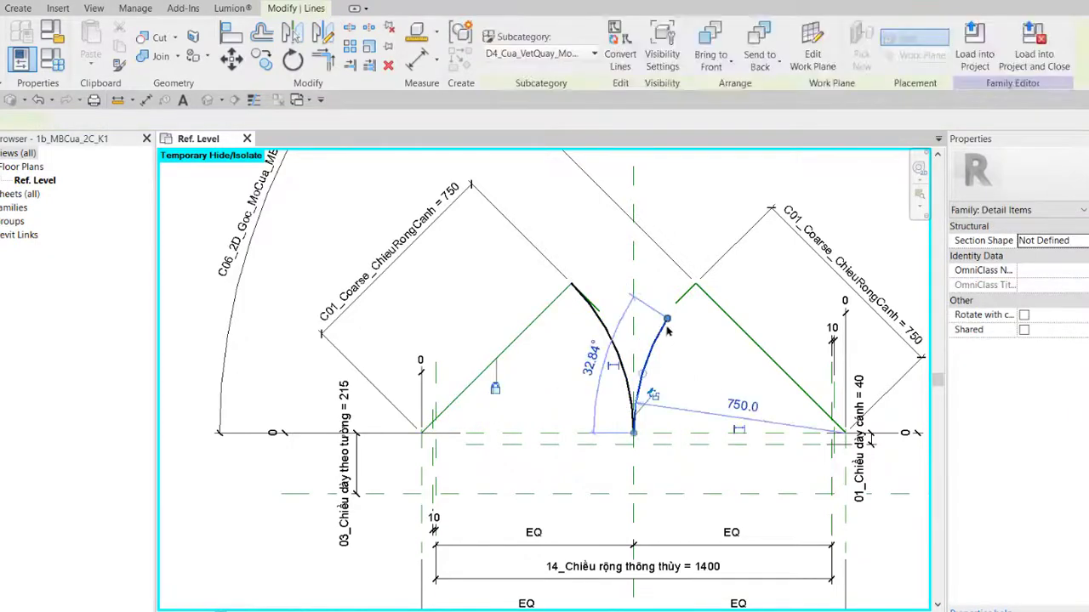
drag(668, 323, 696, 283)
click(779, 300)
Flex the opening angle to 60° and back to 45° to check the arcs follow.
scroll(626, 360, down, 1)
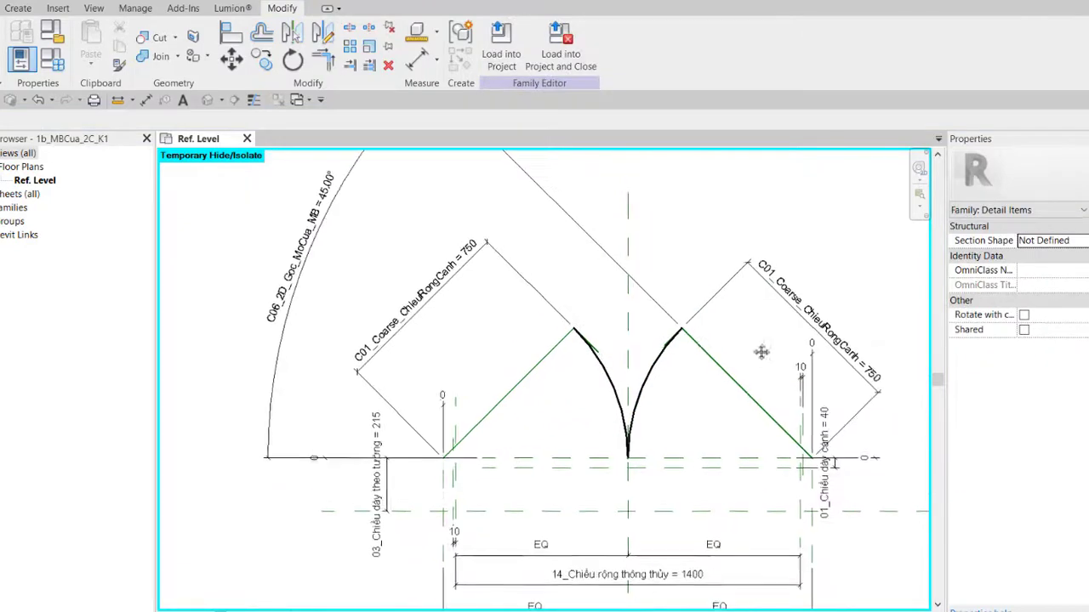
middle_drag(557, 330, 534, 364)
double_click(301, 231)
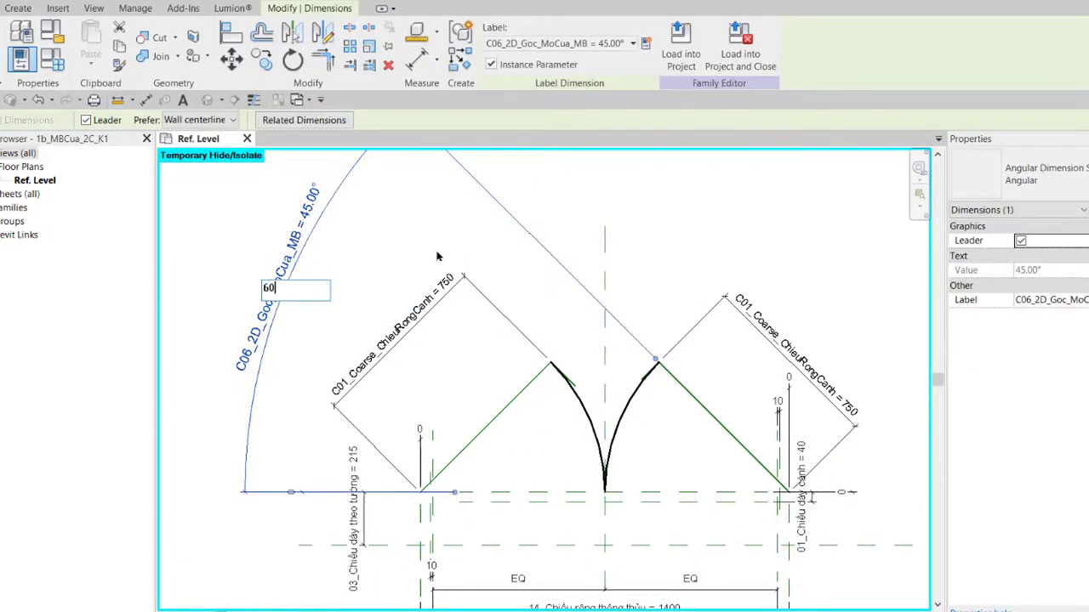
key(Return)
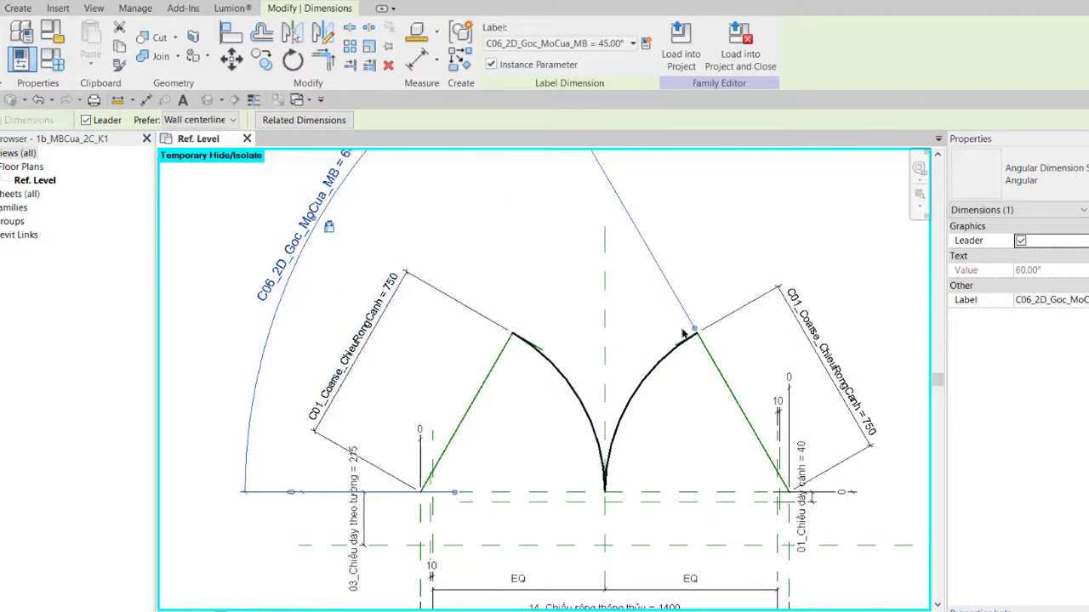
scroll(690, 378, down, 1)
middle_drag(694, 385, 674, 419)
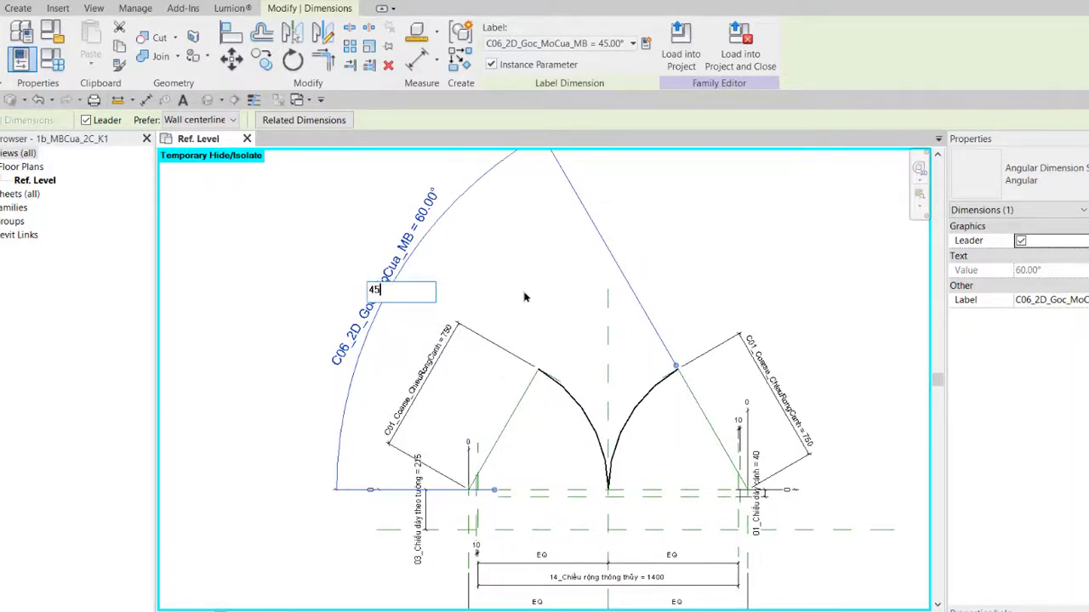
key(Return)
key(Escape)
Flex the 03 wall thickness to 100, then 300, then restore it to 215.
scroll(400, 437, up, 2)
click(396, 396)
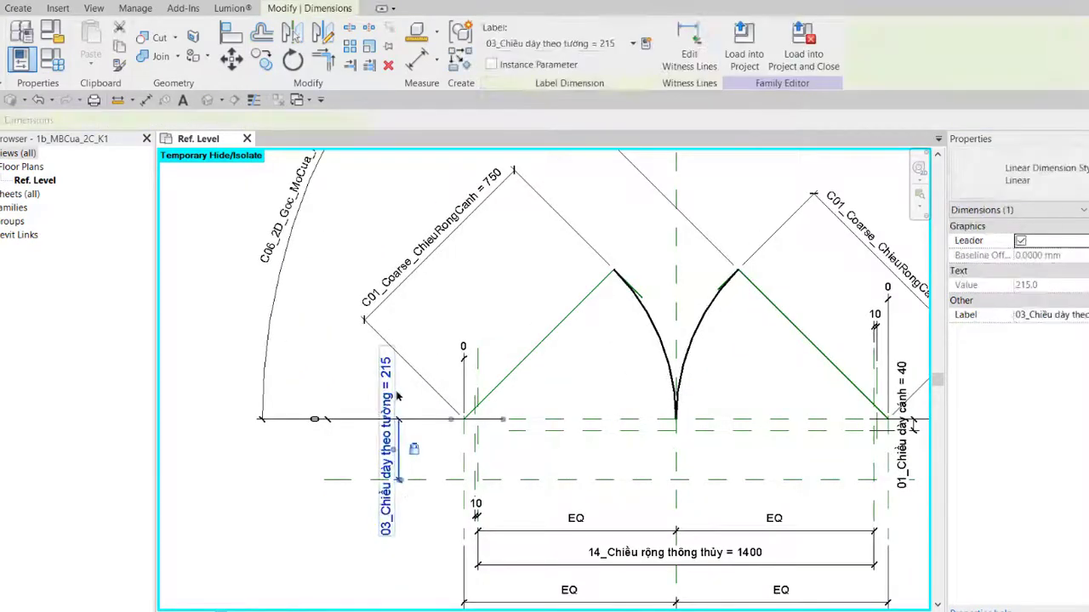
click(387, 383)
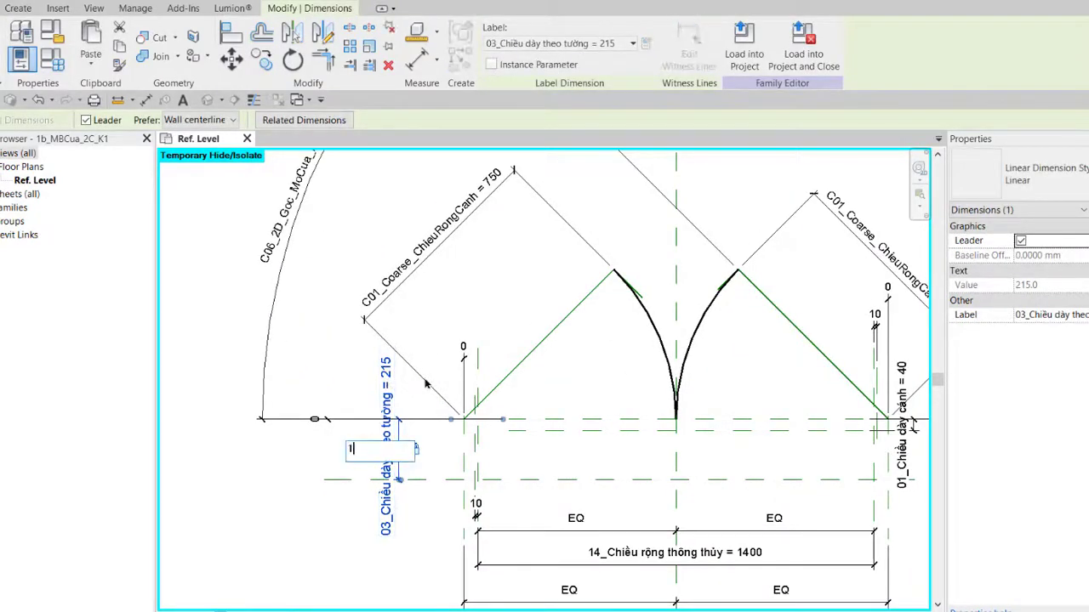
key(Return)
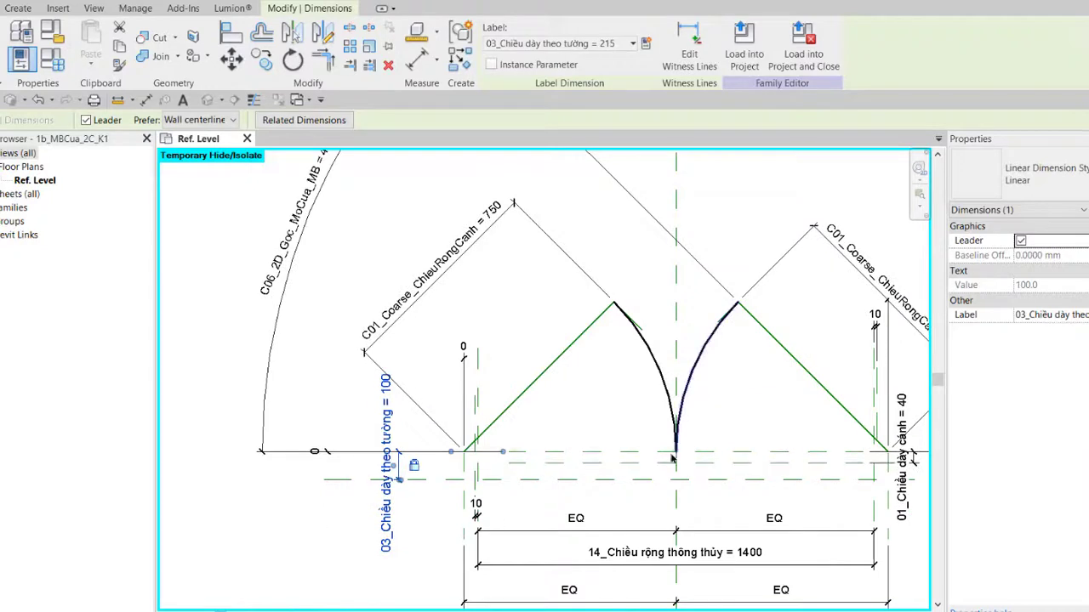
click(397, 425)
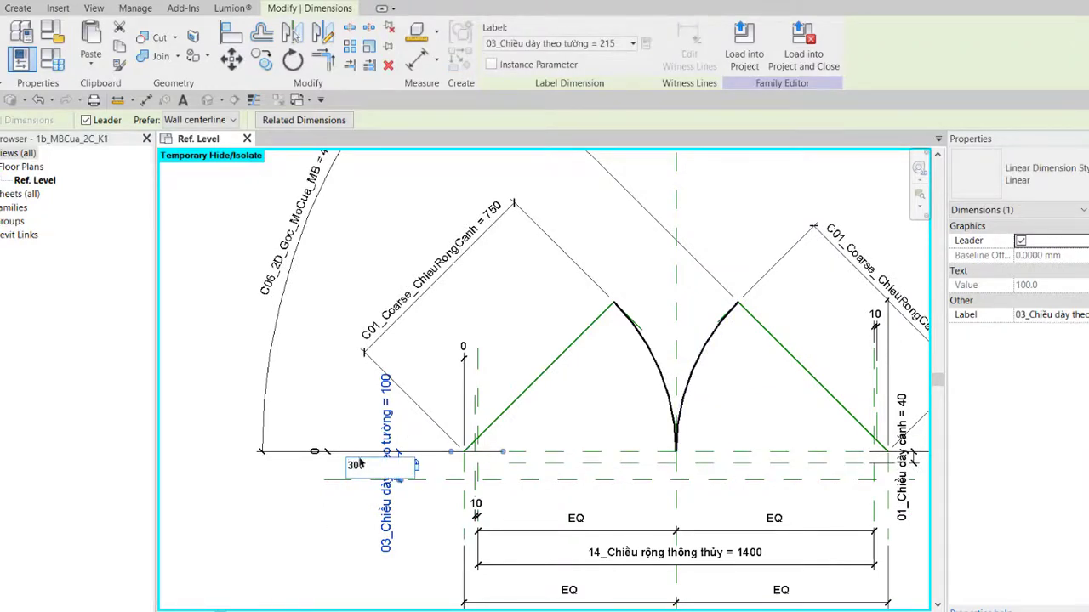
key(Return)
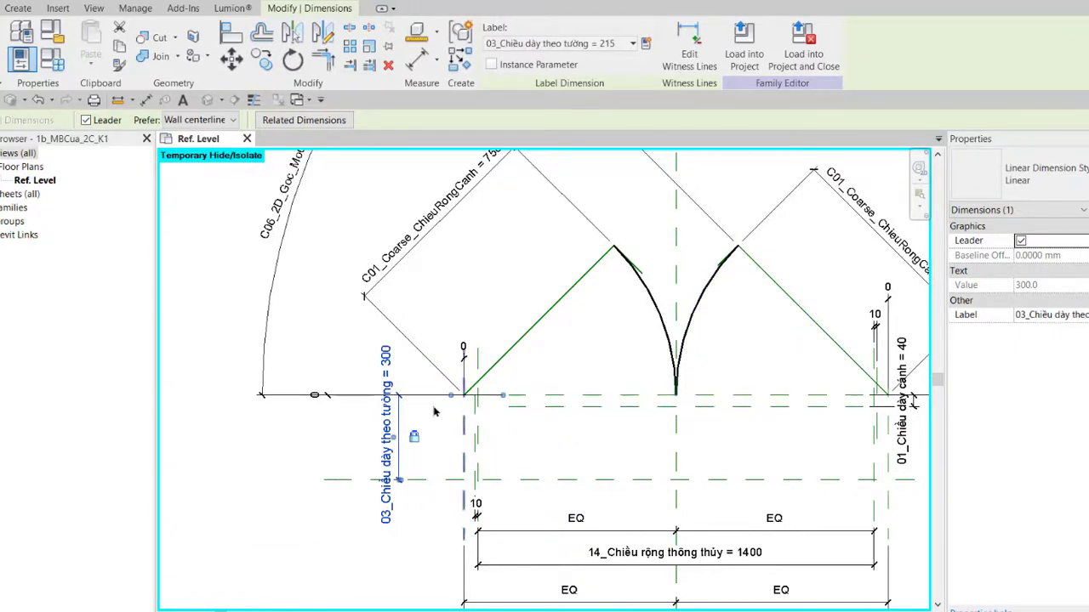
click(387, 383)
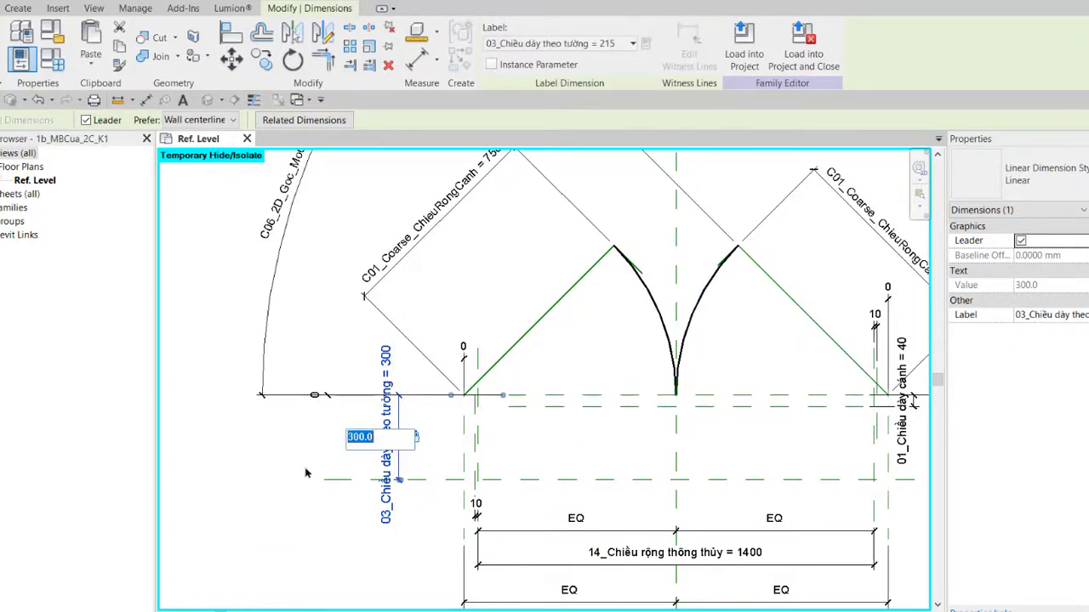
key(Return)
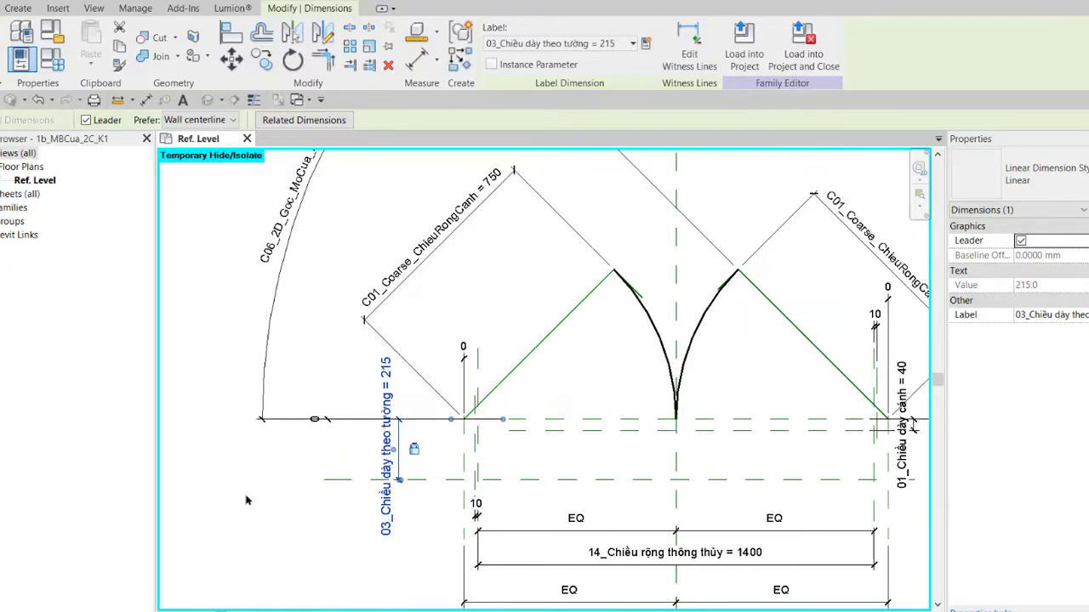
key(Escape)
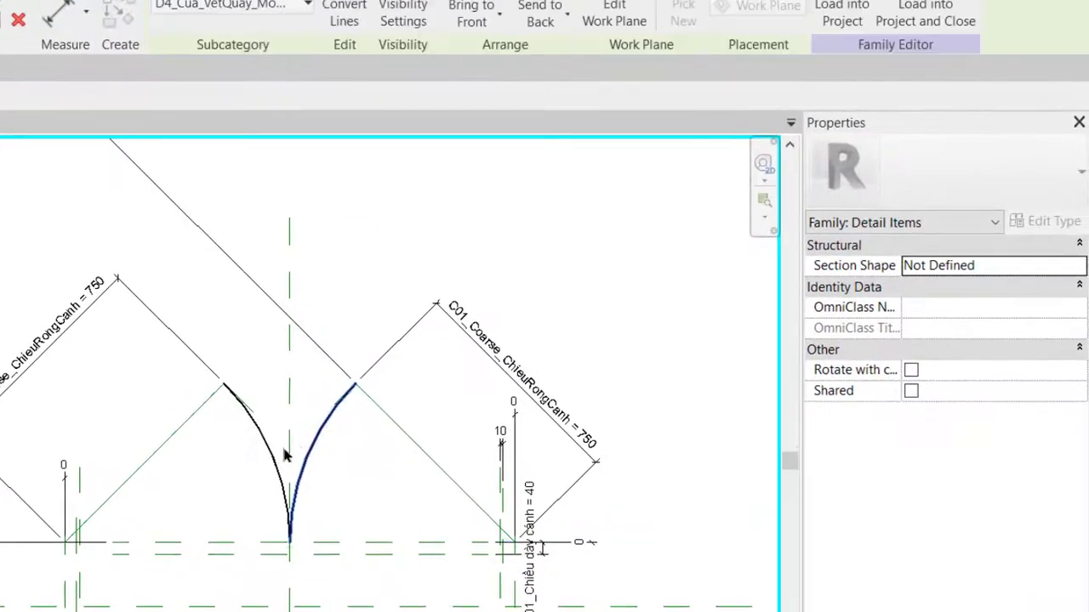
Limit both swing arcs to Coarse detail visibility, with Medium and Fine cleared.
click(286, 457)
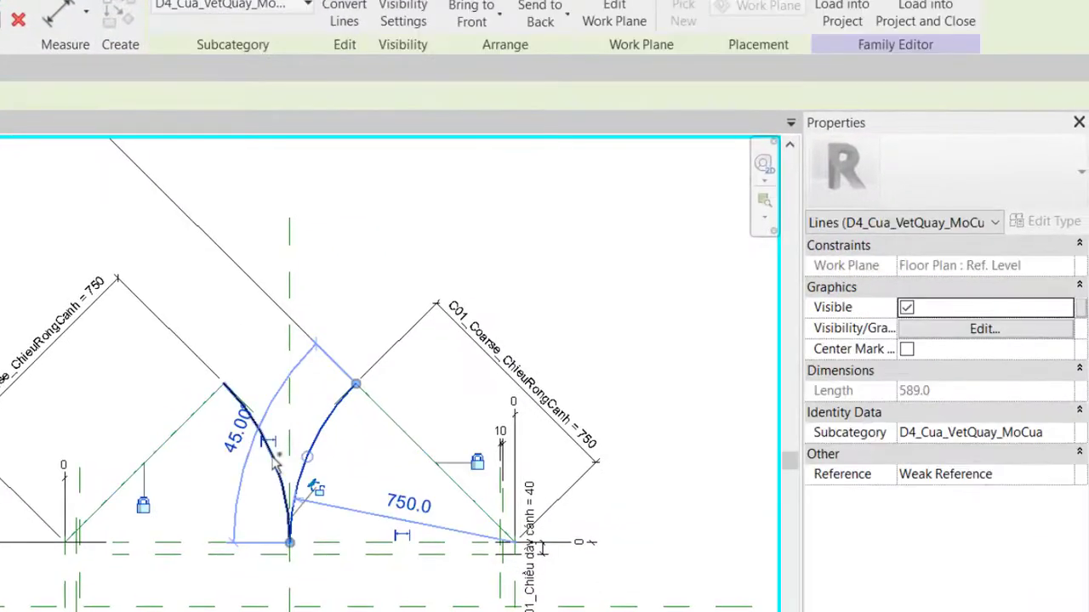
ctrl+click(303, 473)
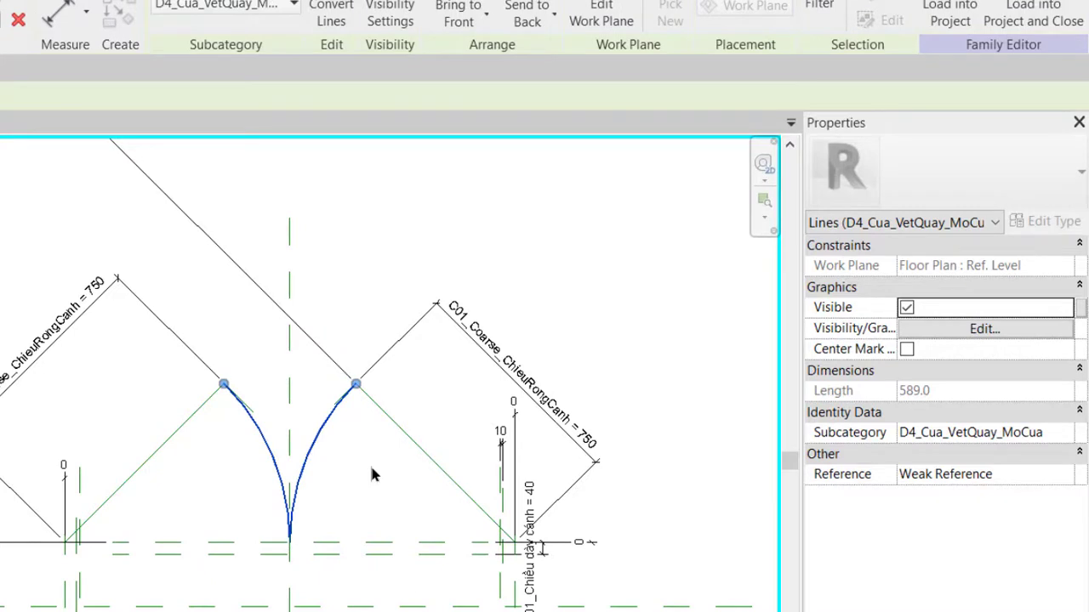
click(966, 332)
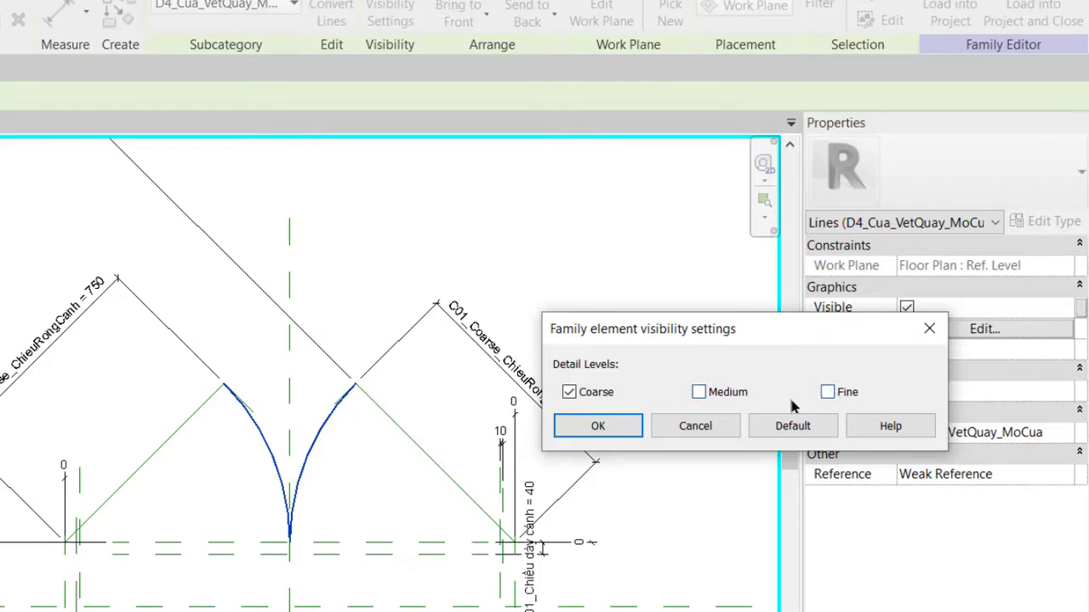
click(627, 425)
click(690, 497)
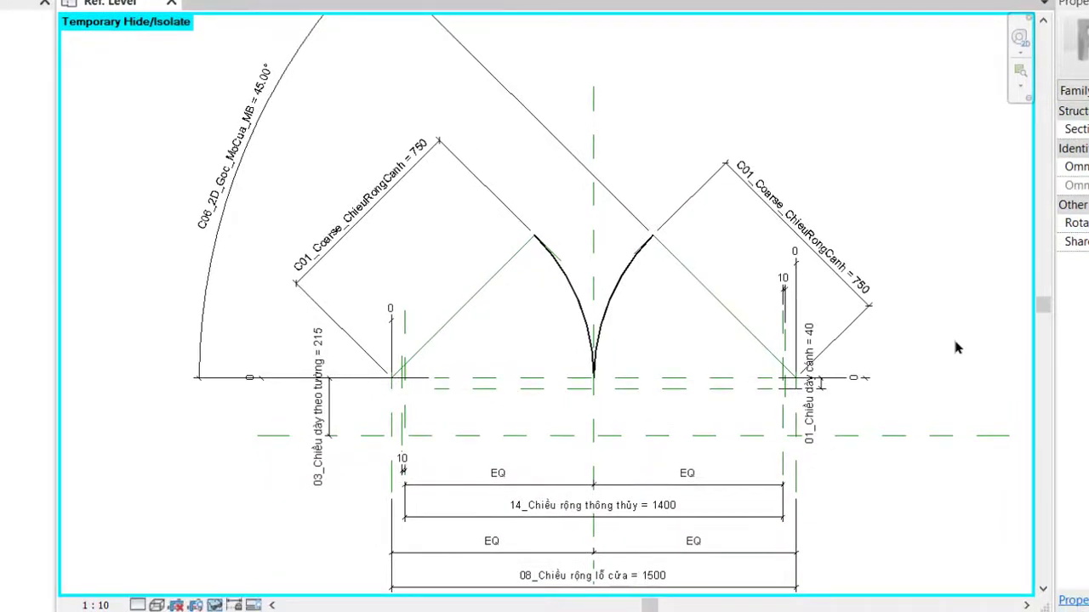
Reset temporary hiding and switch the view to Fine detail level.
click(214, 604)
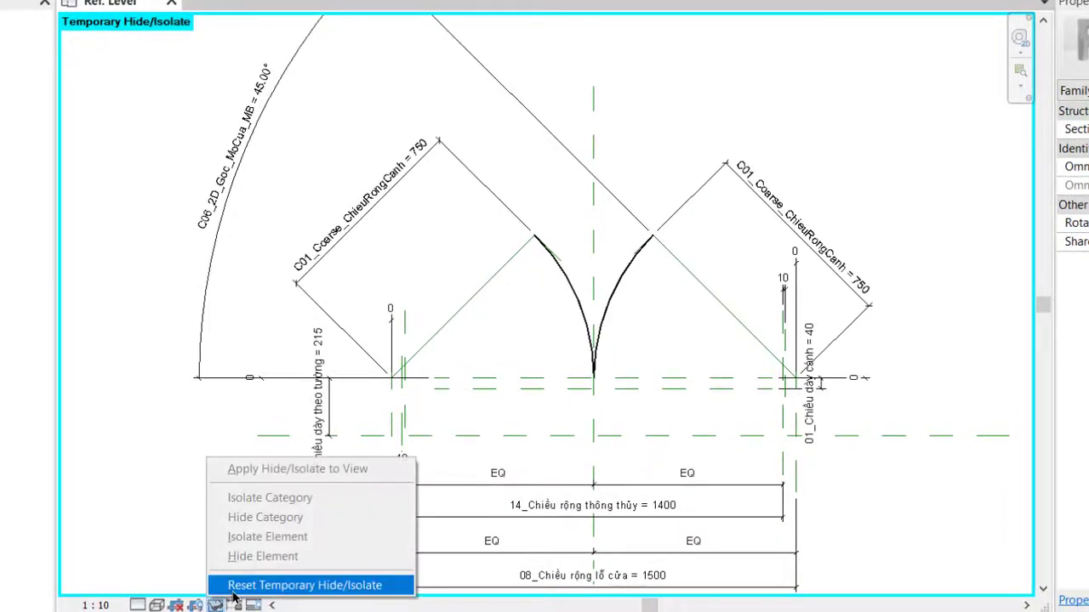
click(315, 583)
click(139, 605)
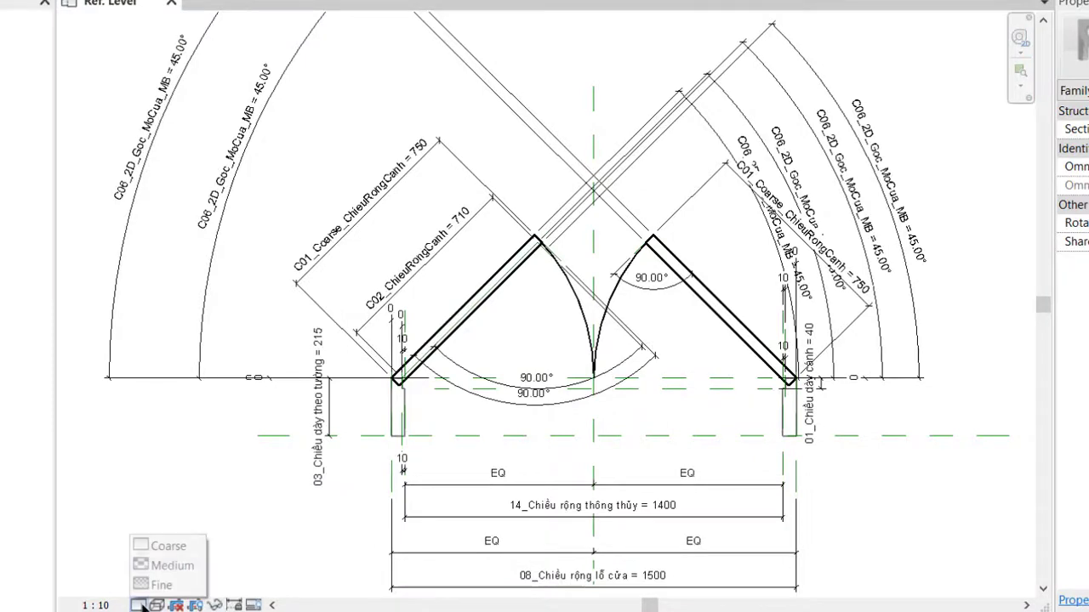
click(161, 586)
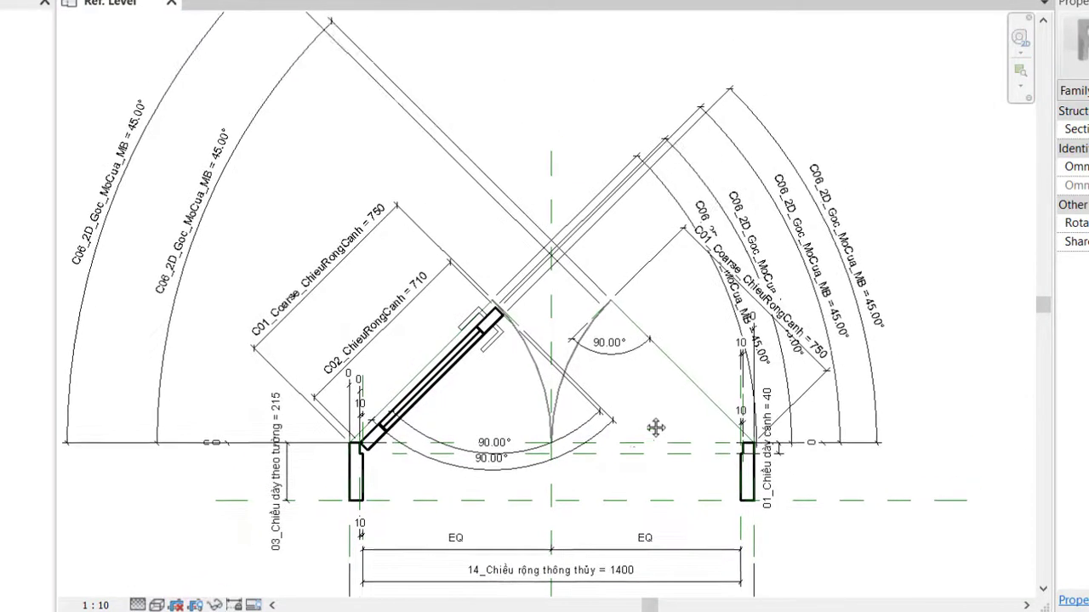
scroll(651, 426, up, 1)
scroll(642, 391, up, 1)
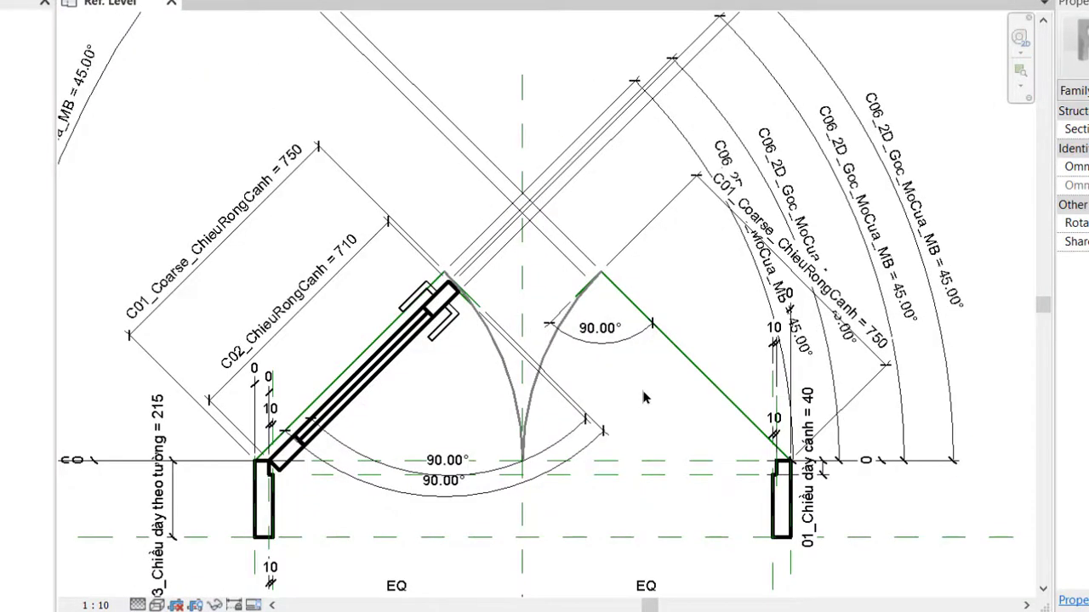
Temporarily hide the swing arcs, swing lines and the two leaf-width dimensions.
click(521, 364)
key(h)
key(h)
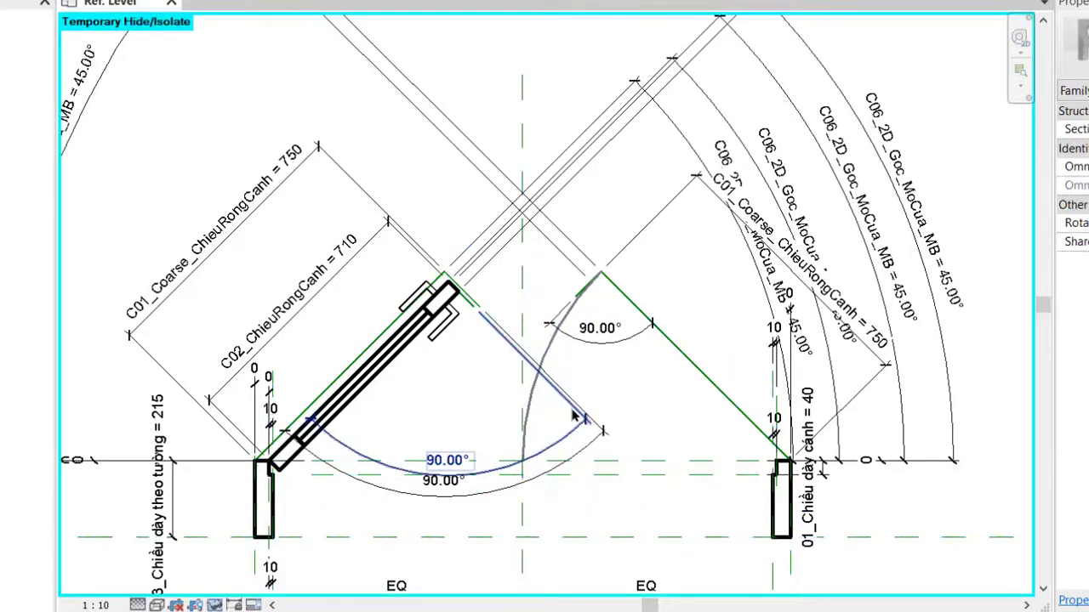
click(703, 383)
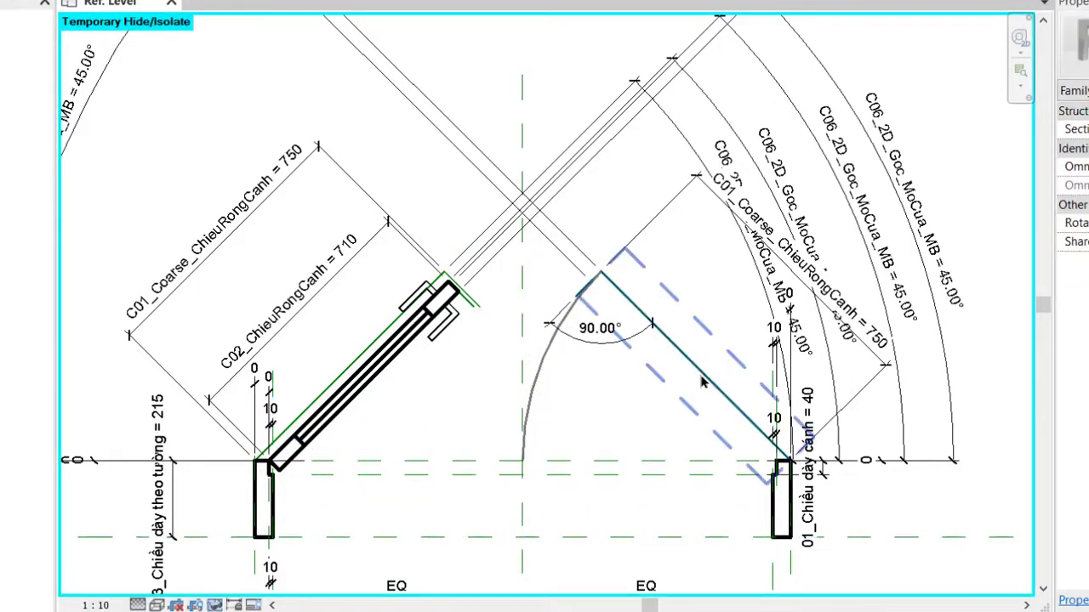
key(h)
key(h)
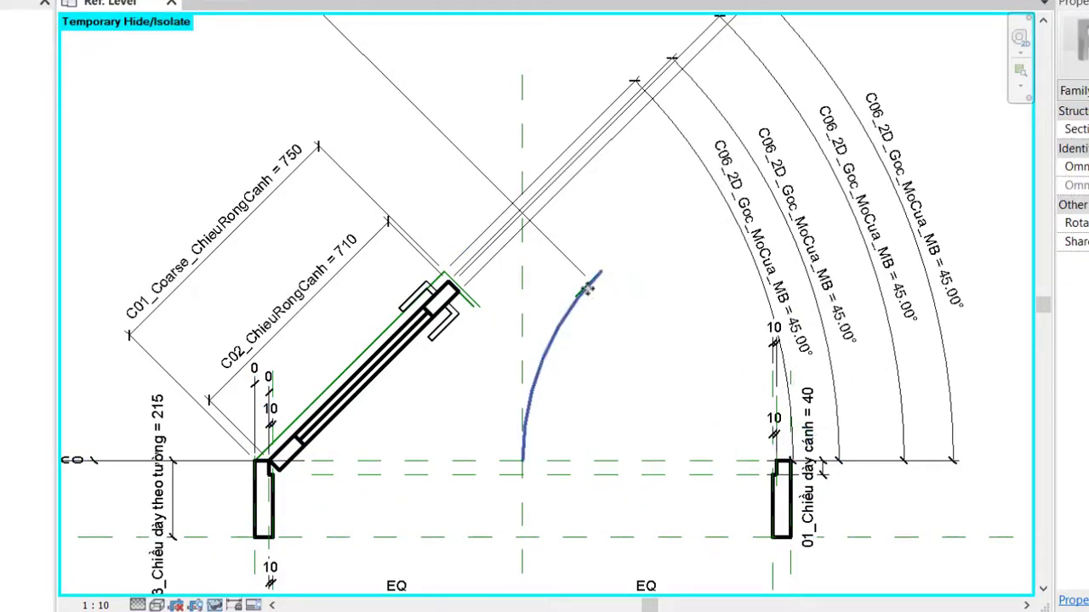
click(585, 292)
key(h)
key(h)
scroll(723, 338, down, 1)
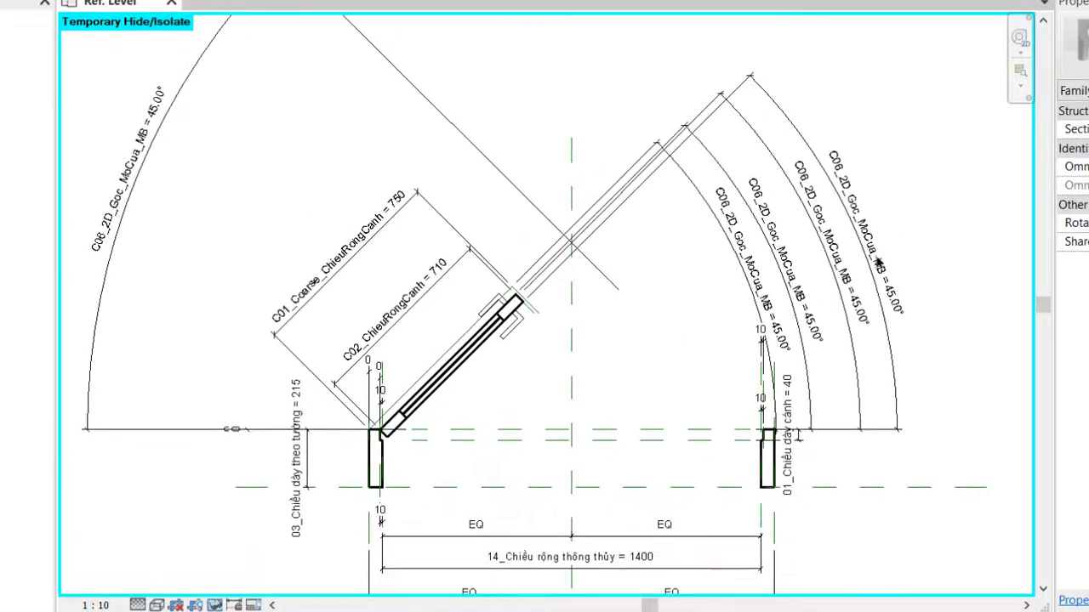
drag(921, 242, 706, 226)
key(h)
key(h)
drag(443, 299, 303, 212)
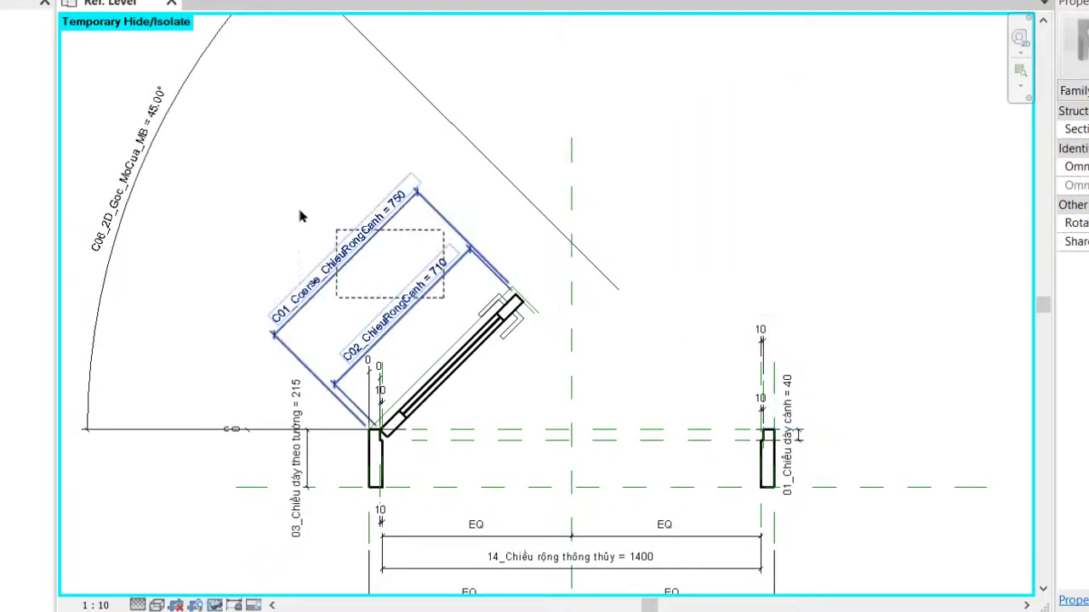
key(h)
key(h)
scroll(400, 306, up, 2)
scroll(464, 294, up, 3)
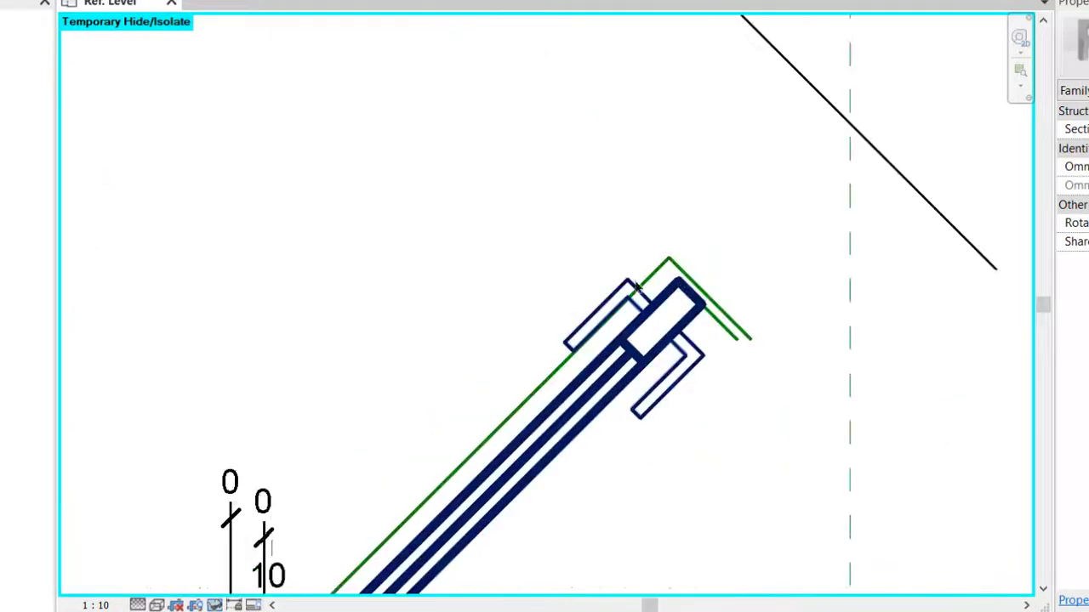
Check the leaf and tip line, then delete the stray diagonal annotation line.
click(652, 276)
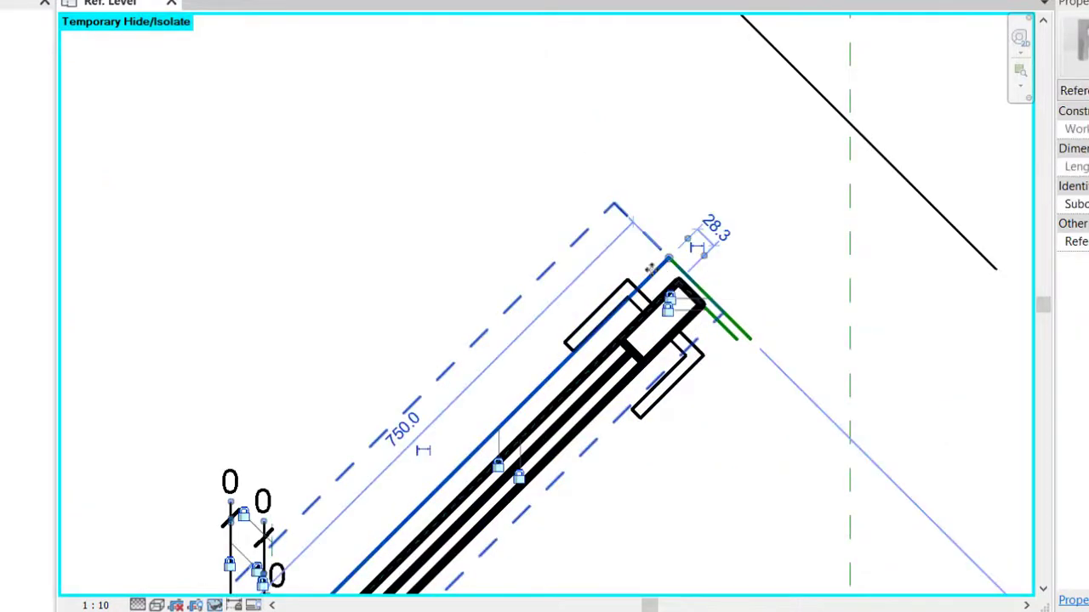
key(Escape)
click(739, 321)
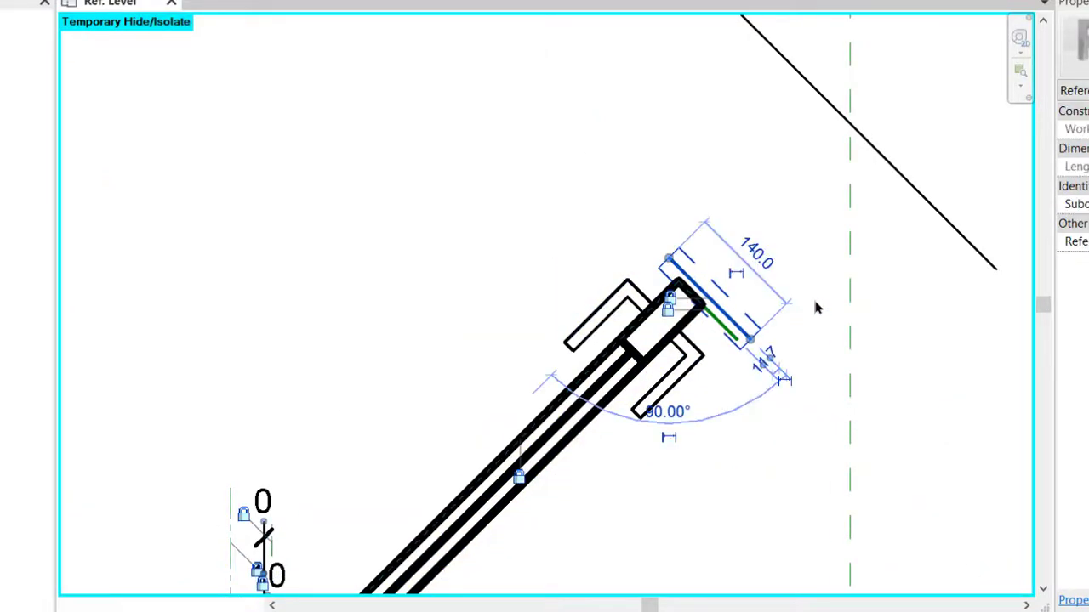
key(Escape)
scroll(813, 296, down, 1)
scroll(812, 296, down, 1)
click(889, 269)
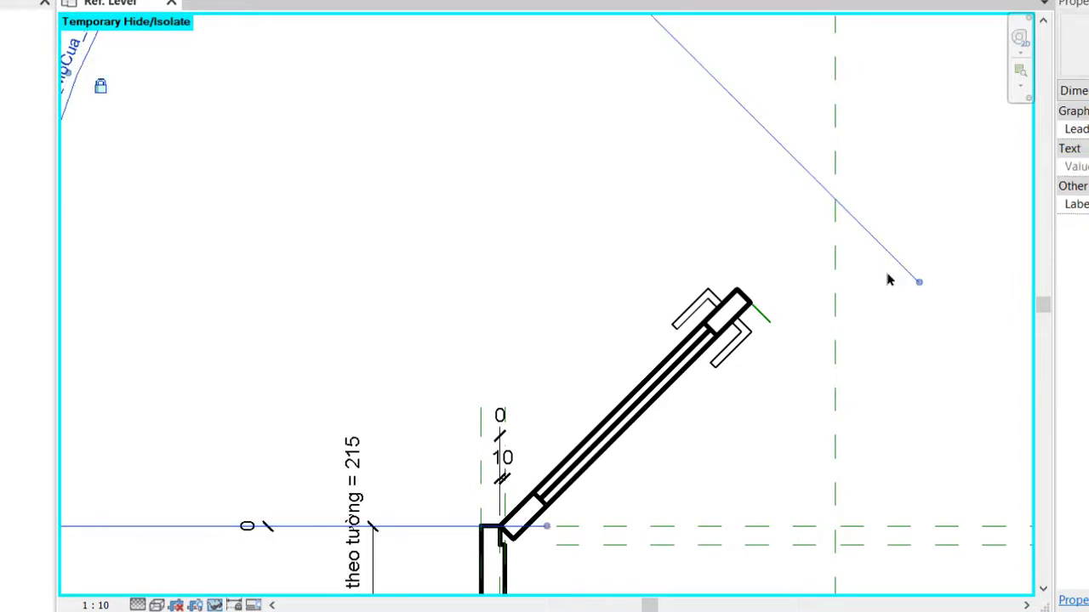
key(Delete)
scroll(860, 310, down, 2)
Delete the right wall's jamb outline line chain.
middle_drag(797, 313, 648, 287)
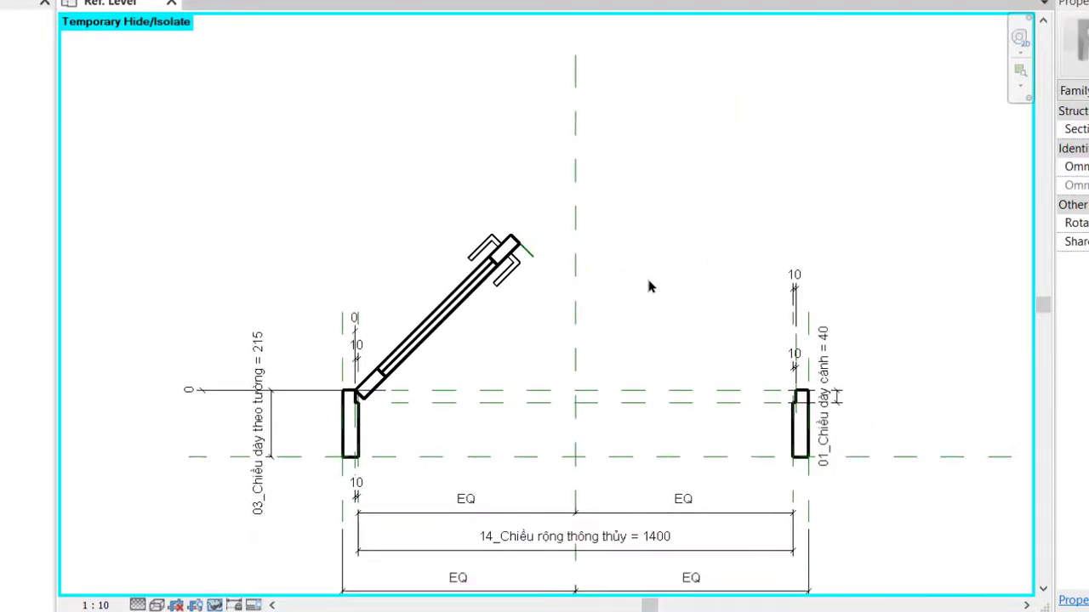
scroll(825, 413, up, 1)
key(Tab)
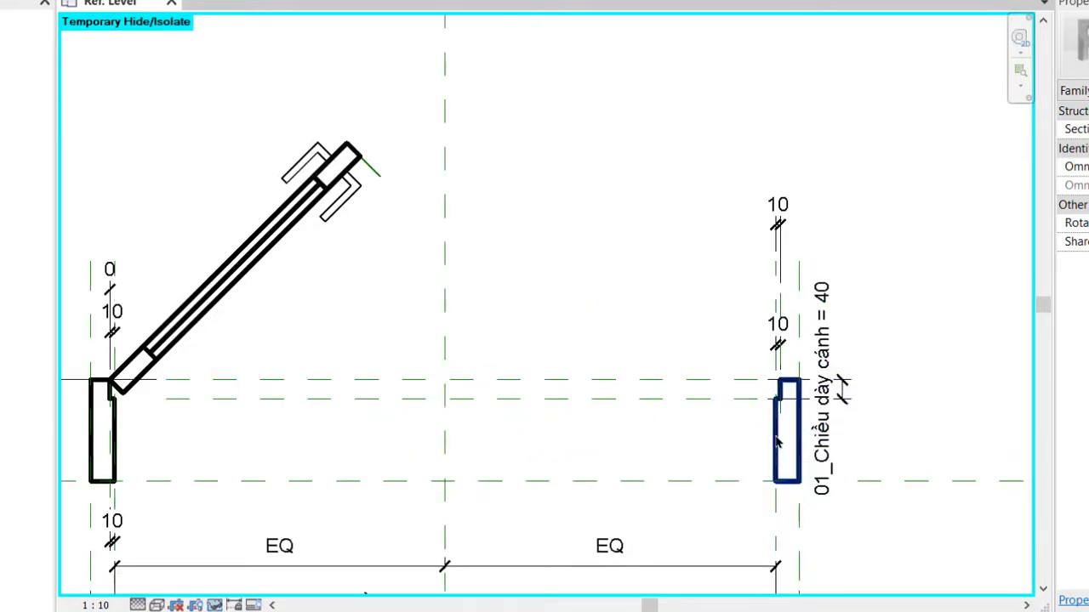
click(776, 442)
key(Delete)
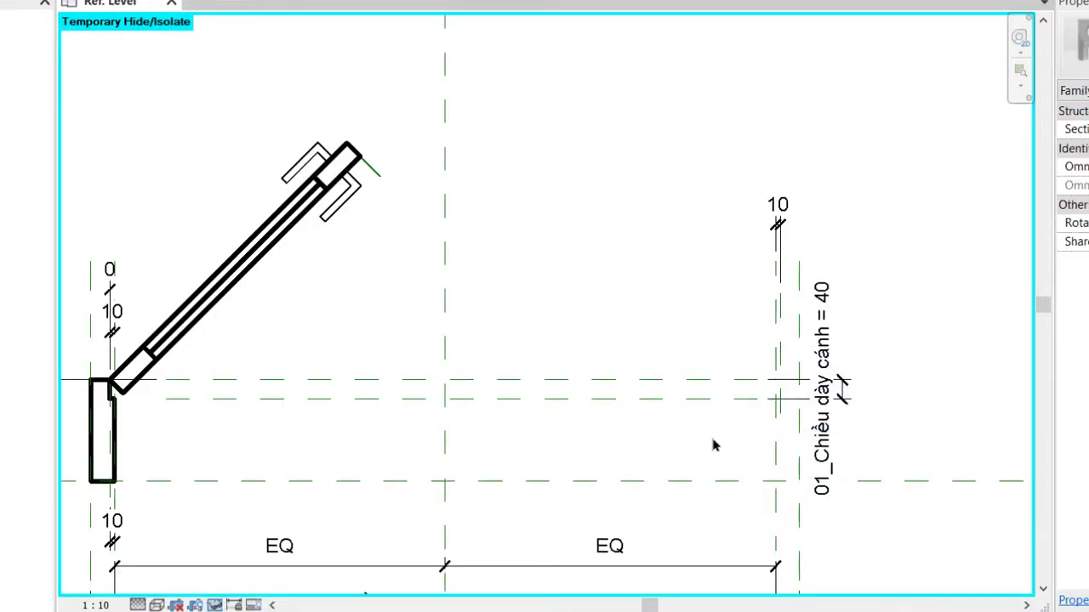
Draw a diagonal reference line from the right jamb for the right leaf.
key(l)
key(i)
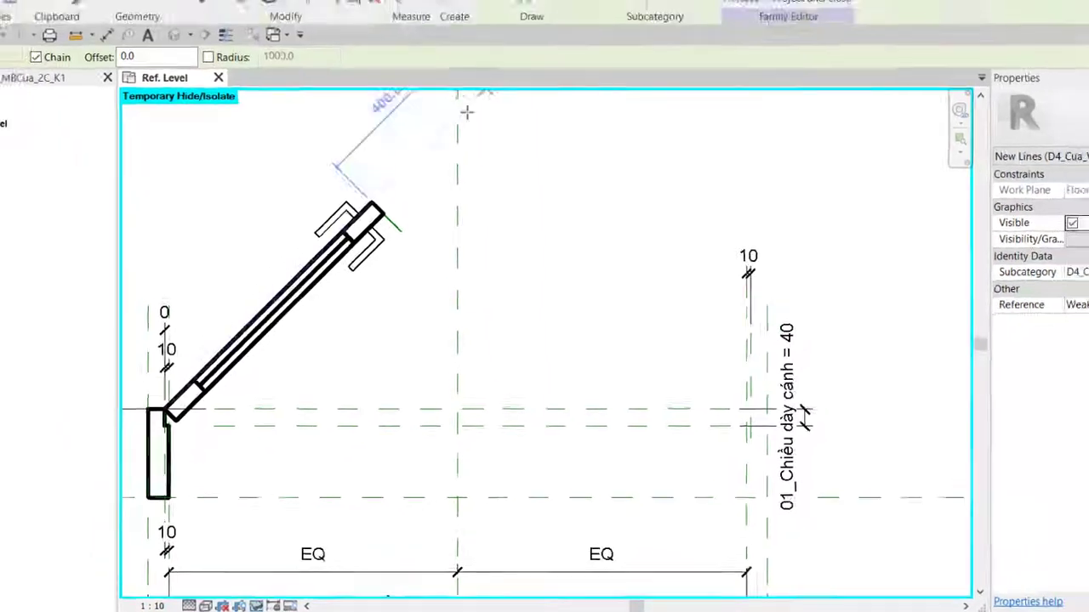
key(Escape)
key(Escape)
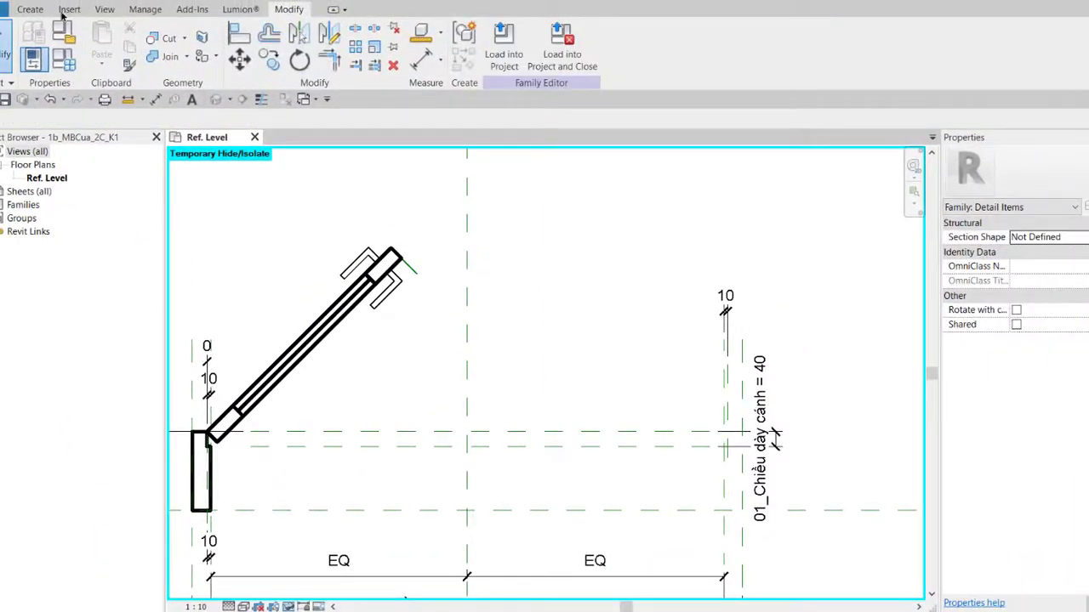
click(30, 9)
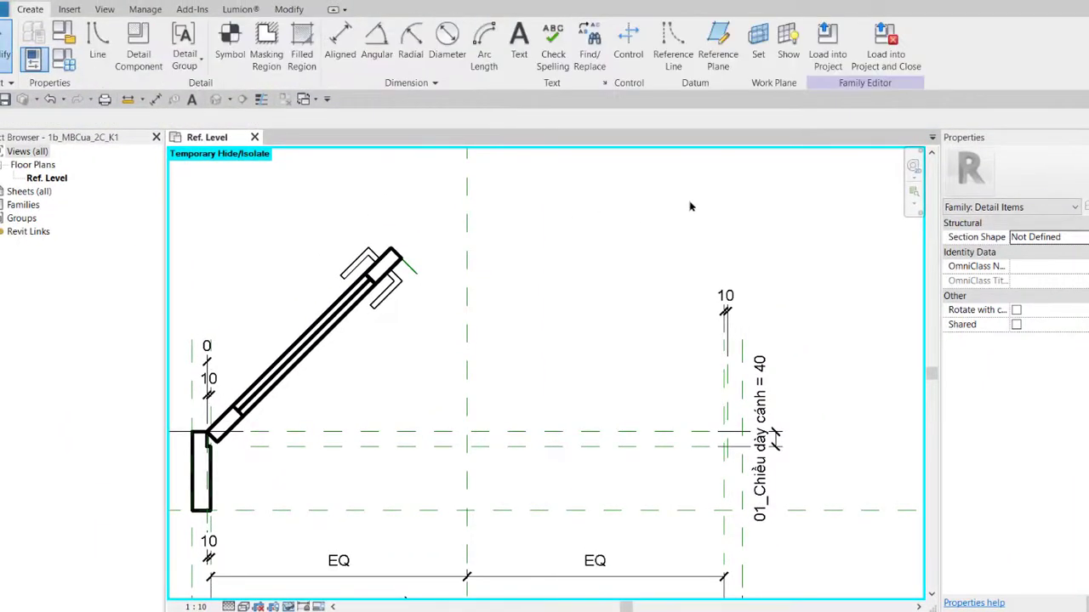
click(678, 70)
click(712, 396)
click(561, 269)
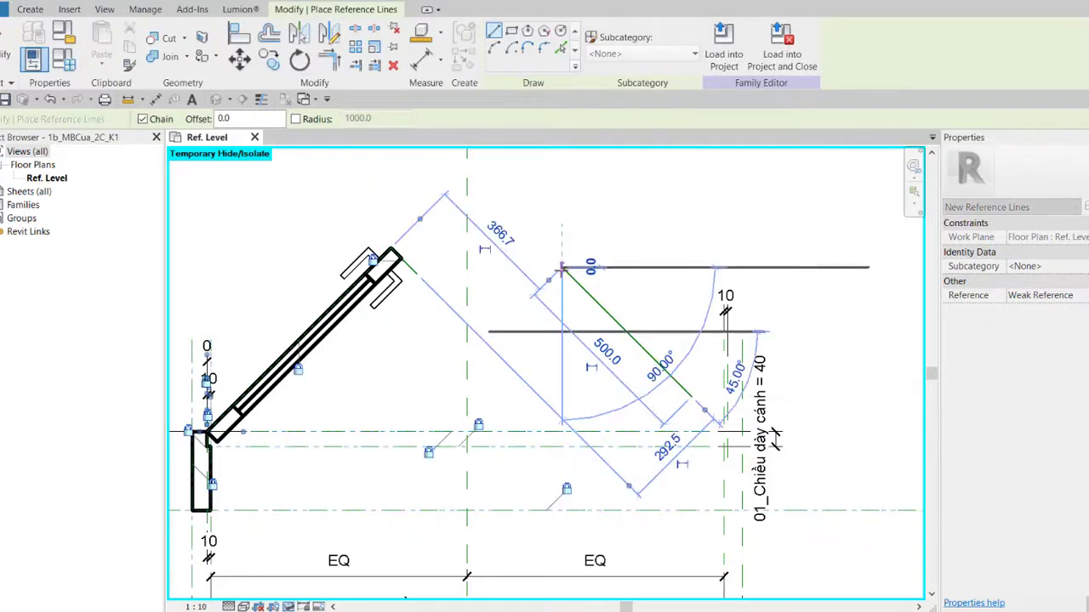
key(Escape)
key(Escape)
Dimension the line's end to the jamb reference planes with aligned dimensions (98 and 96).
key(d)
key(i)
scroll(740, 425, up, 2)
scroll(749, 432, up, 2)
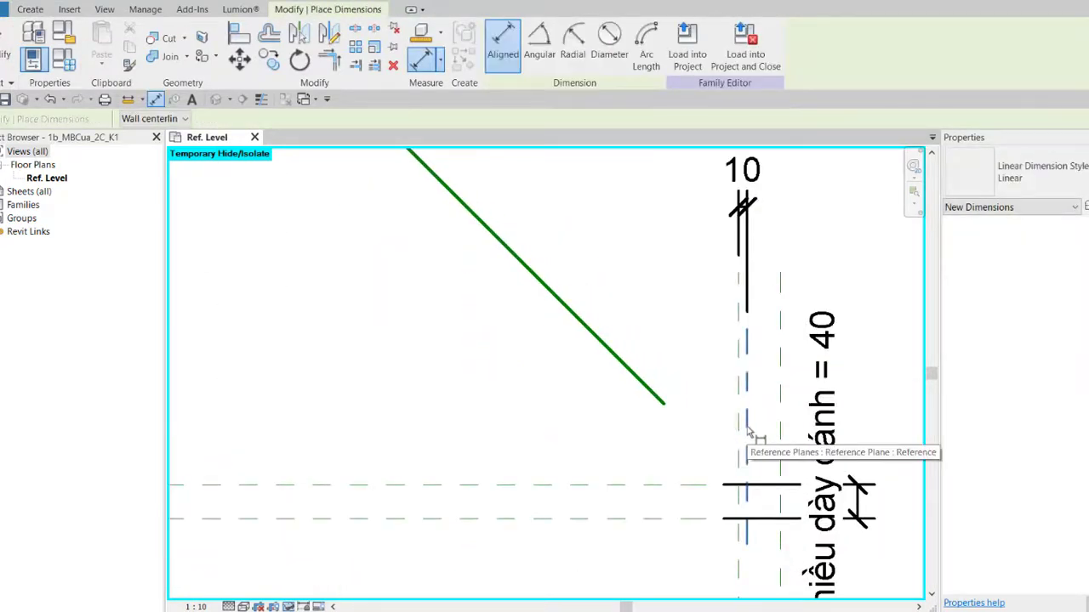
click(748, 431)
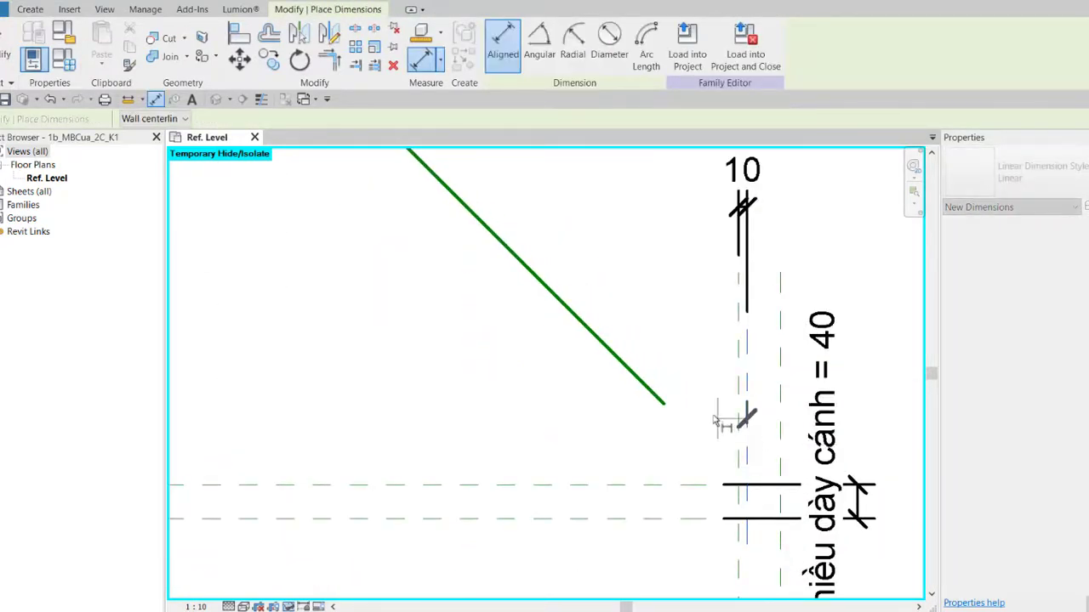
click(671, 412)
click(684, 313)
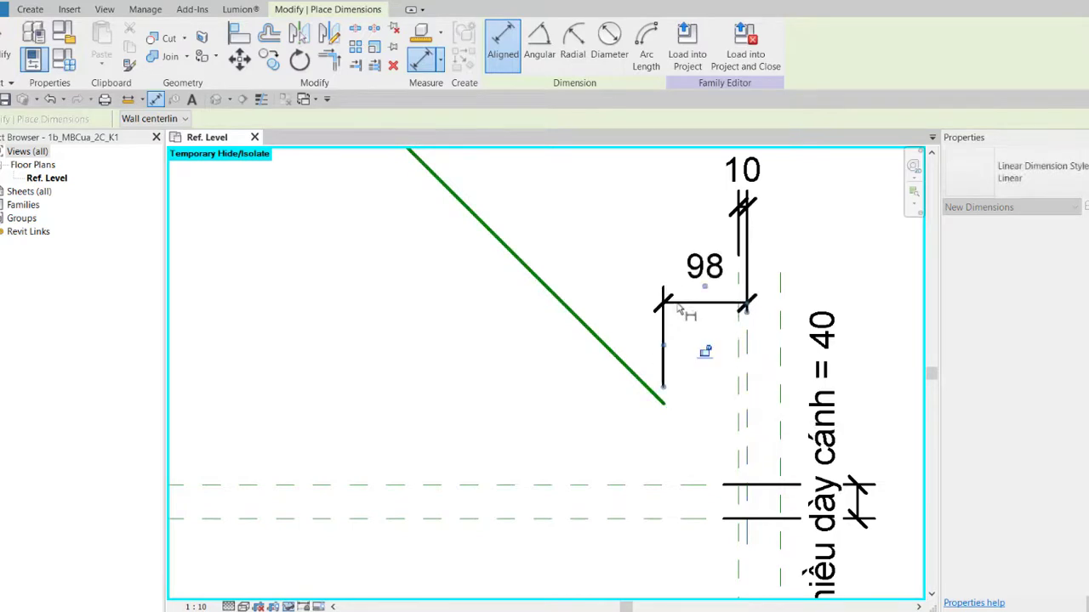
click(677, 485)
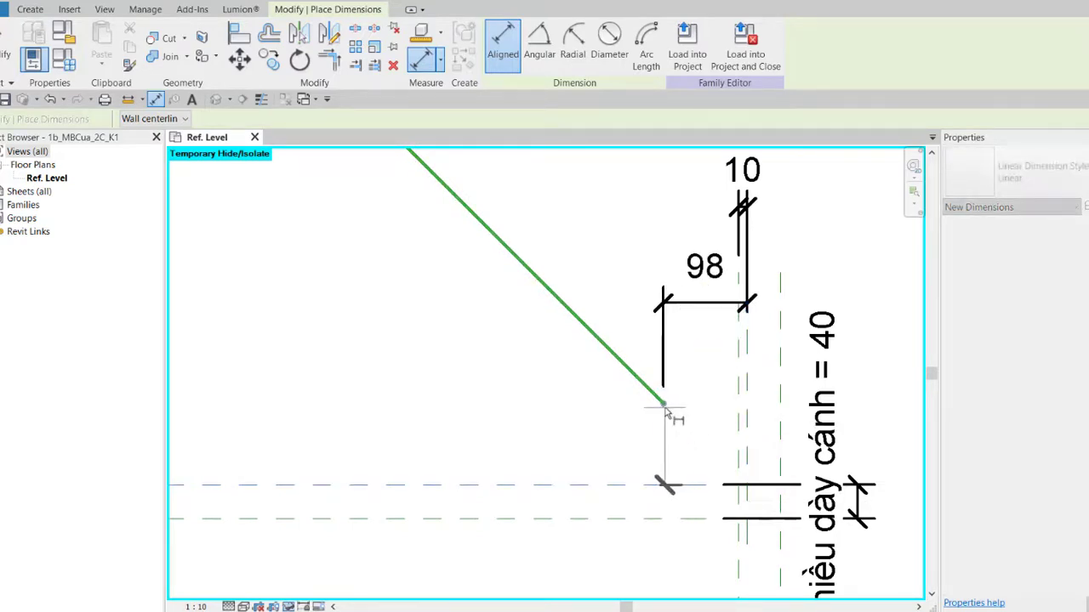
click(666, 415)
scroll(666, 408, down, 2)
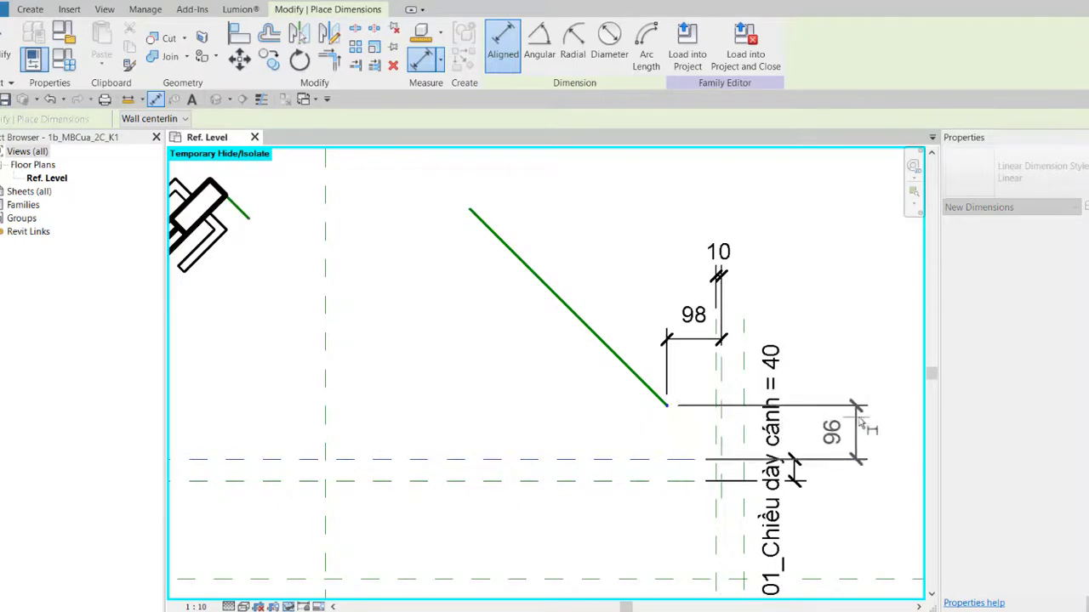
click(867, 426)
key(Escape)
Change both dimensions to 0 so the line end meets the jamb reference planes.
click(623, 366)
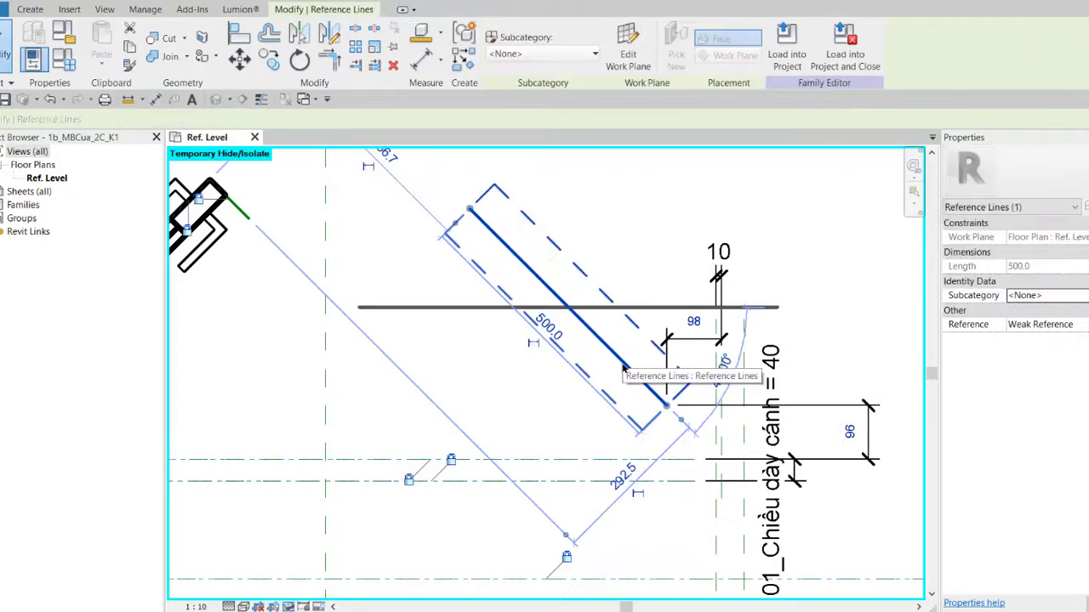
click(692, 317)
key(Return)
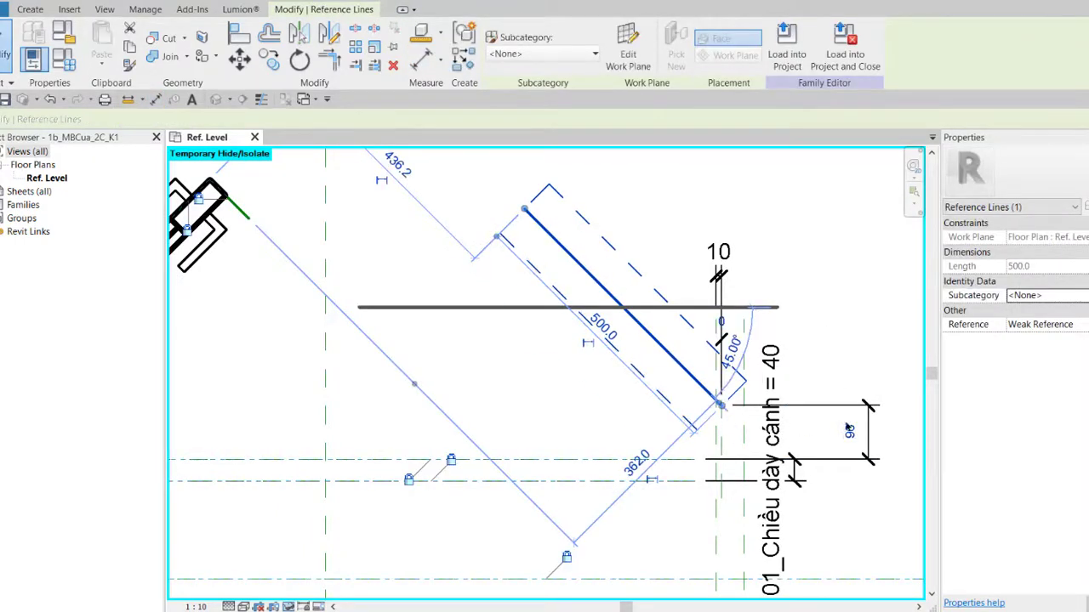
click(851, 435)
text(0)
key(Return)
click(841, 312)
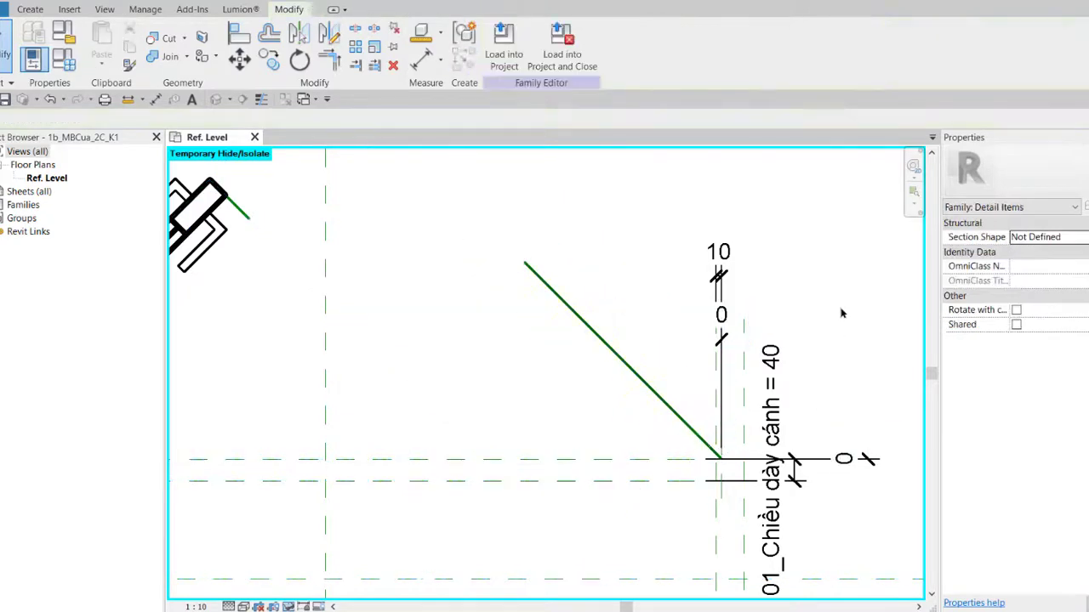
scroll(808, 306, down, 1)
middle_drag(771, 302, 716, 286)
click(673, 338)
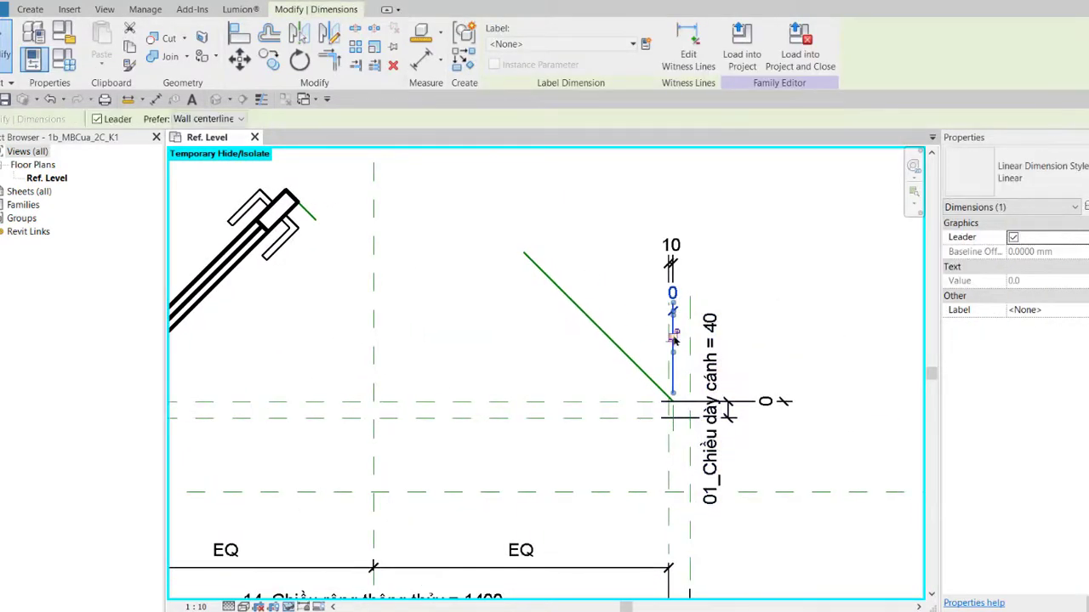
Move the leaf-length dimension beside the line and label it C02_ChieuRongCanh (710).
click(877, 374)
scroll(644, 357, up, 2)
click(678, 351)
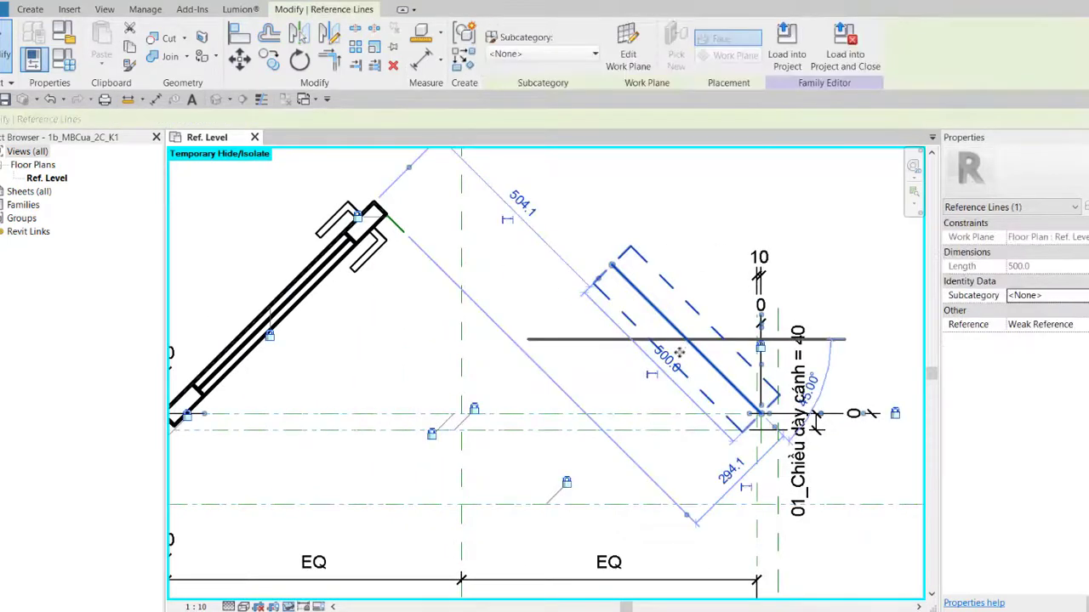
click(615, 365)
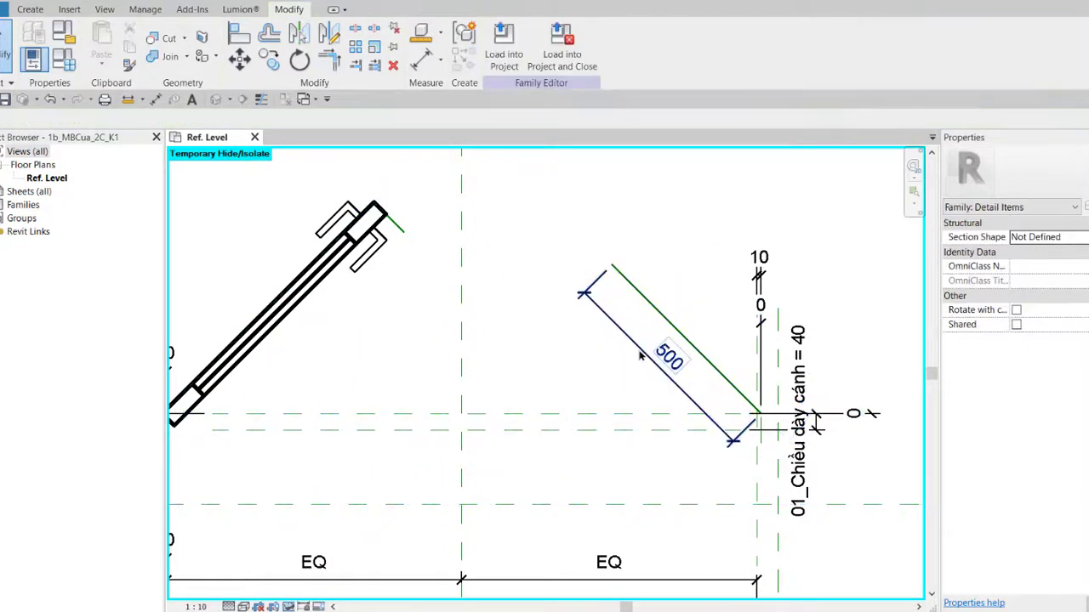
click(639, 355)
drag(643, 325, 740, 266)
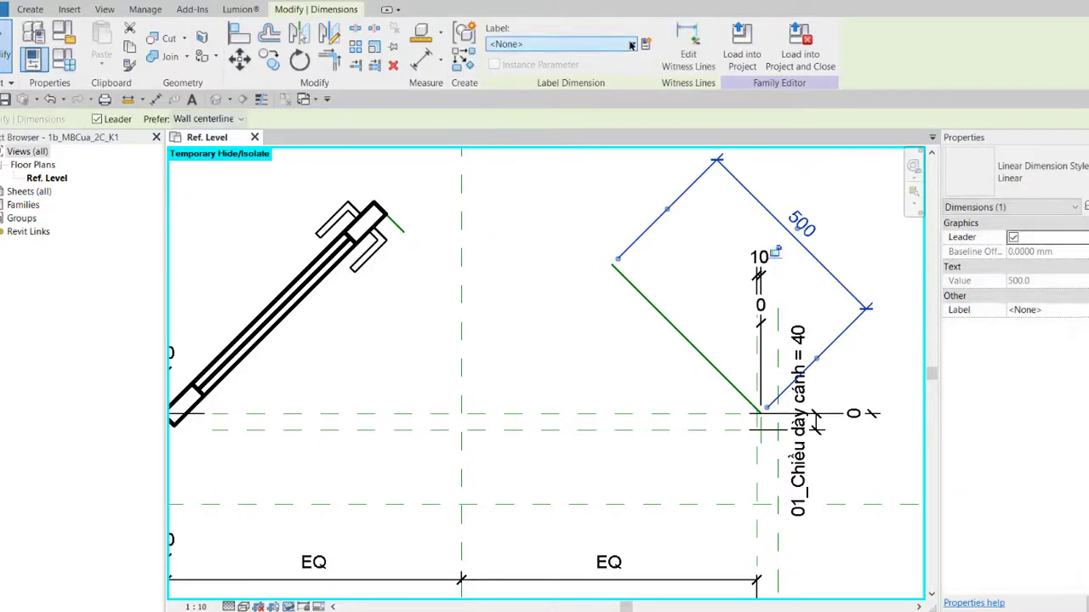
click(632, 44)
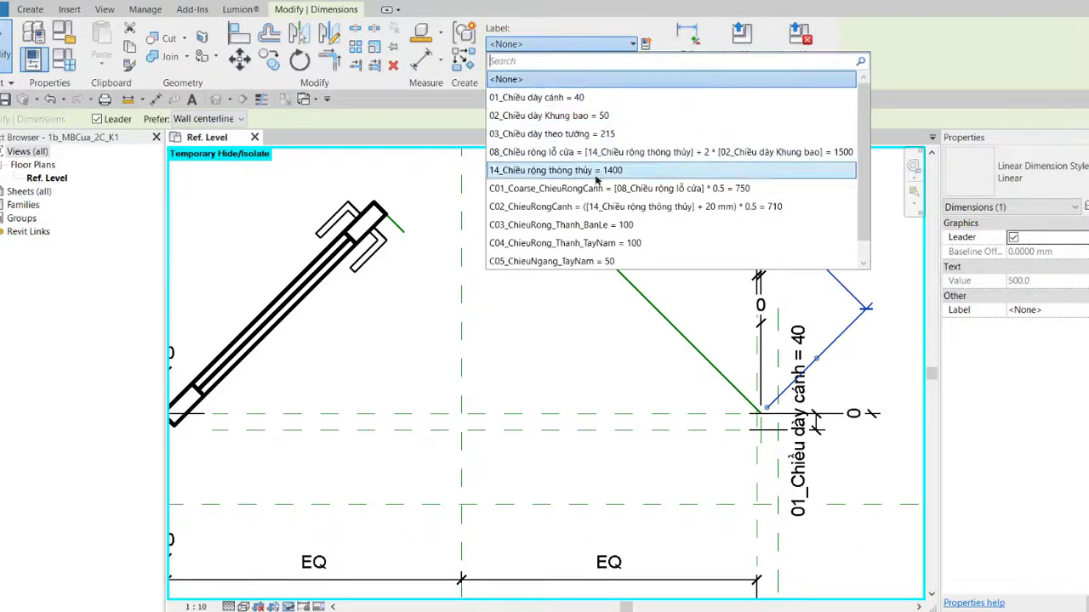
click(634, 207)
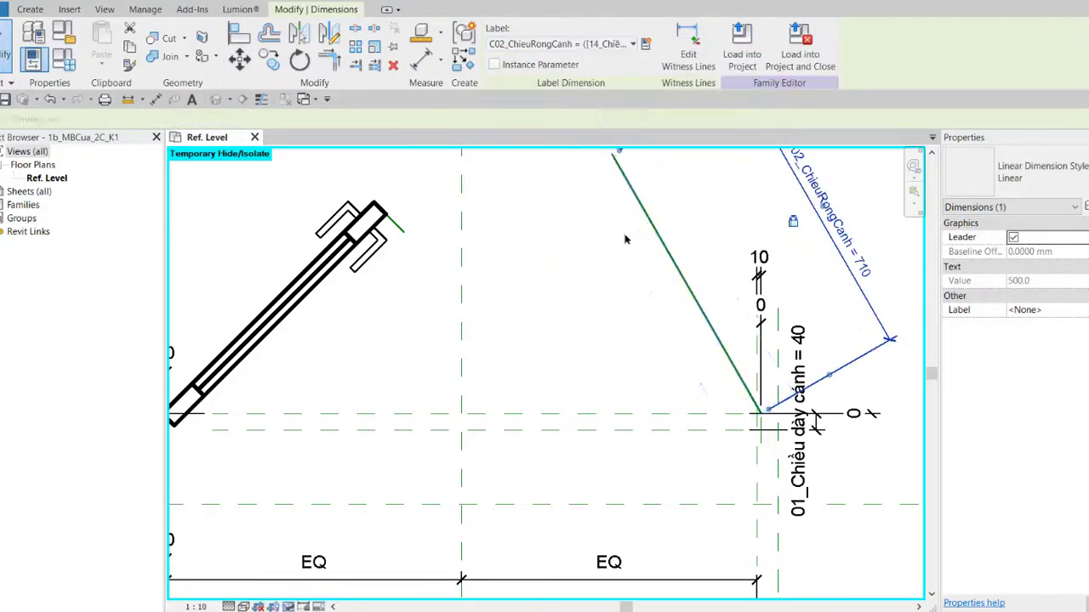
click(598, 315)
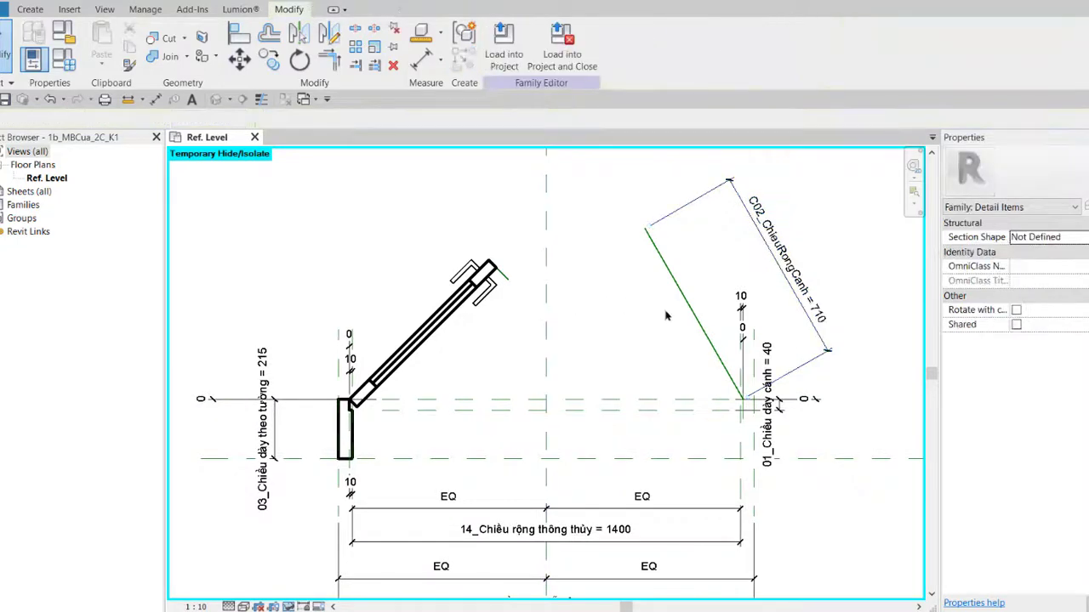
Add an angular dimension from the horizontal reference to the leaf, labelled C06_2D_Goc_MoCua_MB = 45.00°.
key(d)
key(i)
click(538, 43)
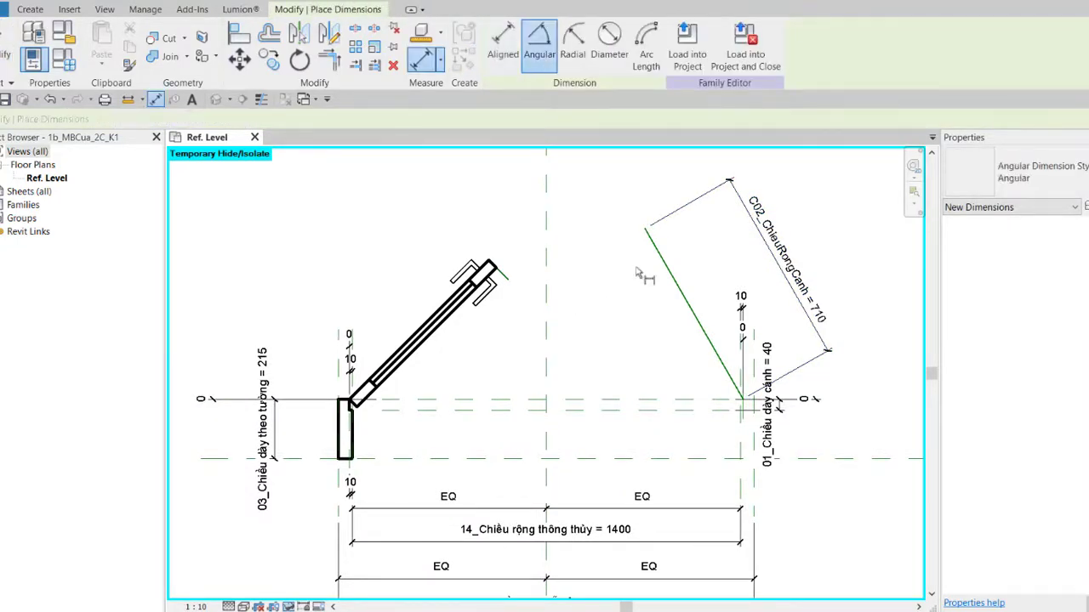
click(648, 400)
click(705, 351)
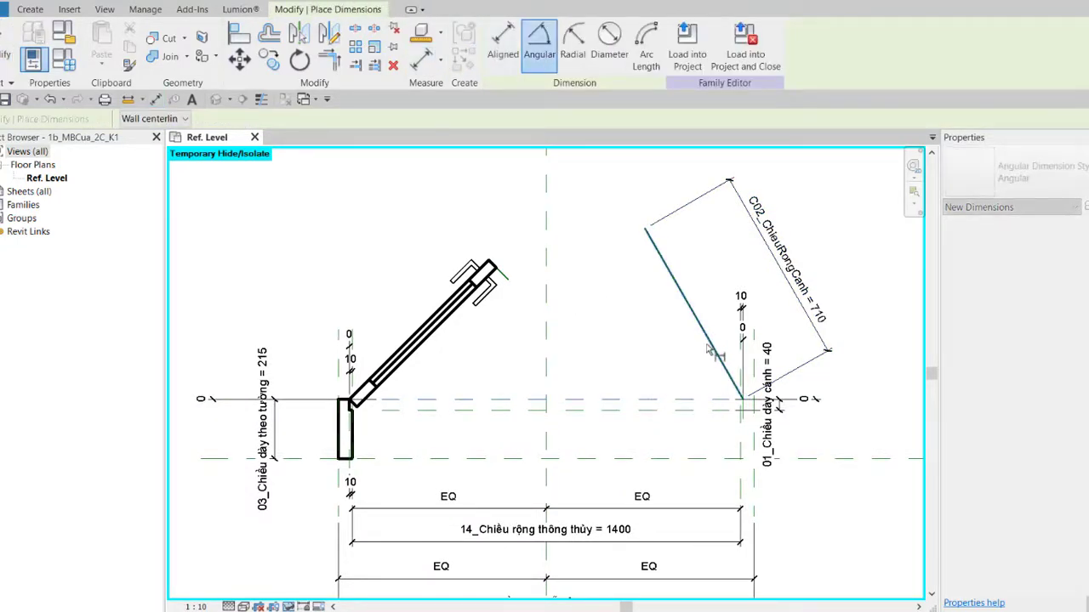
click(635, 267)
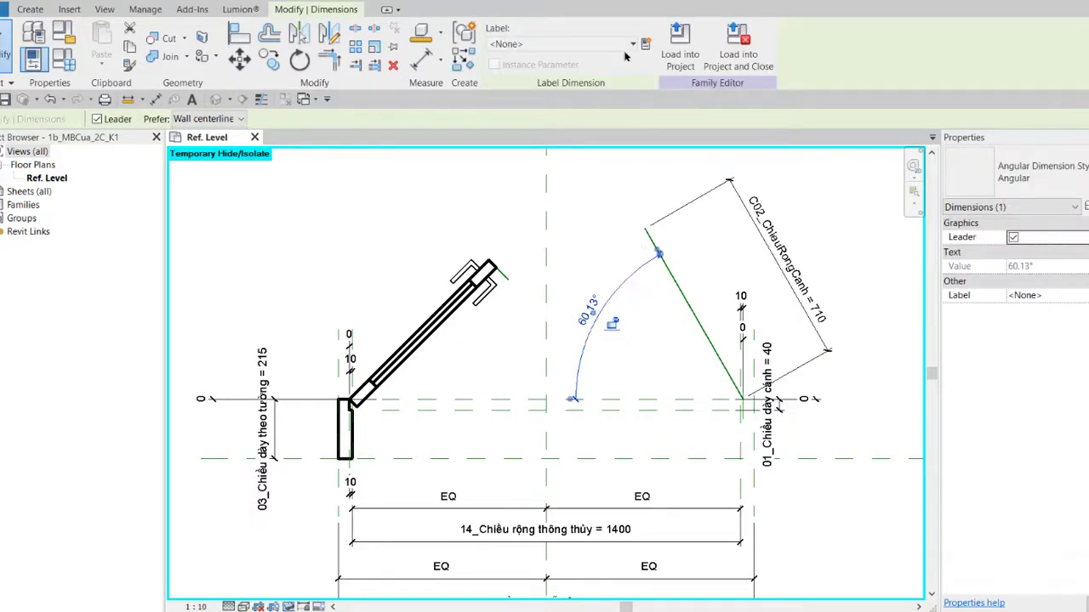
click(628, 44)
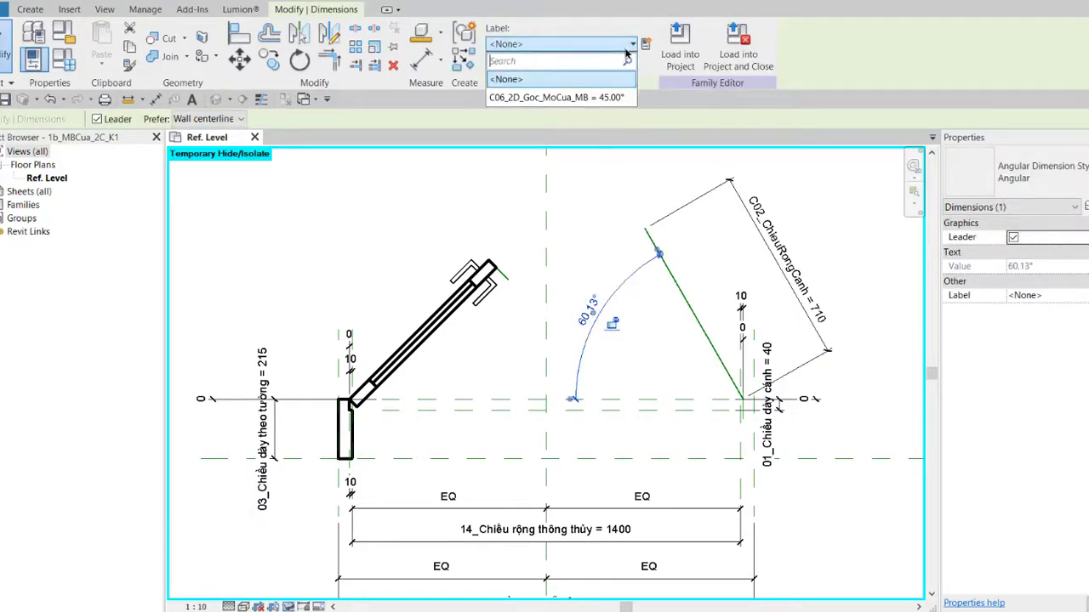
click(619, 99)
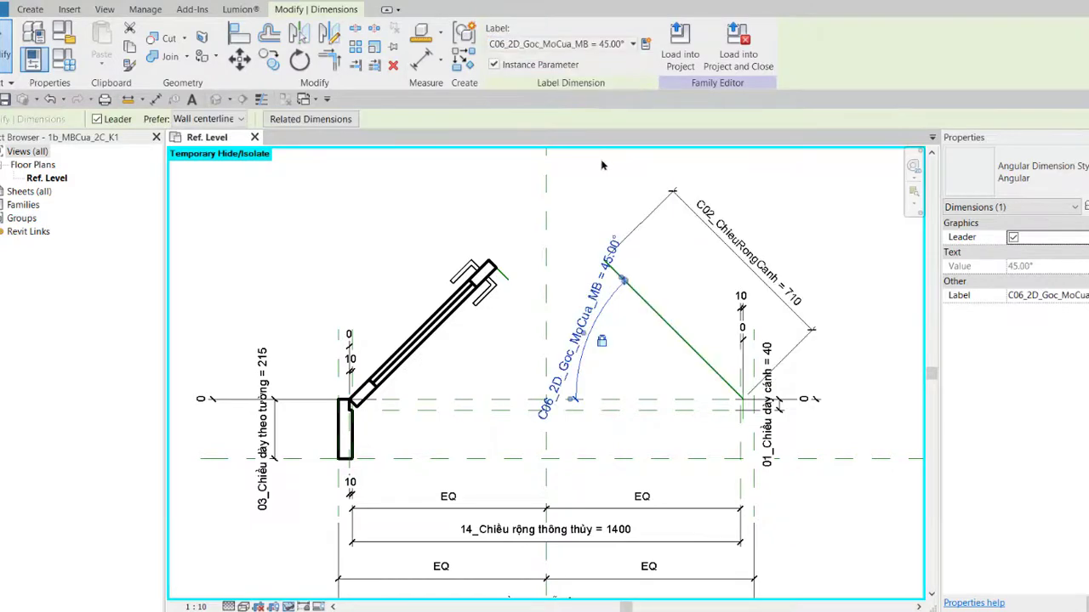
drag(605, 308, 324, 231)
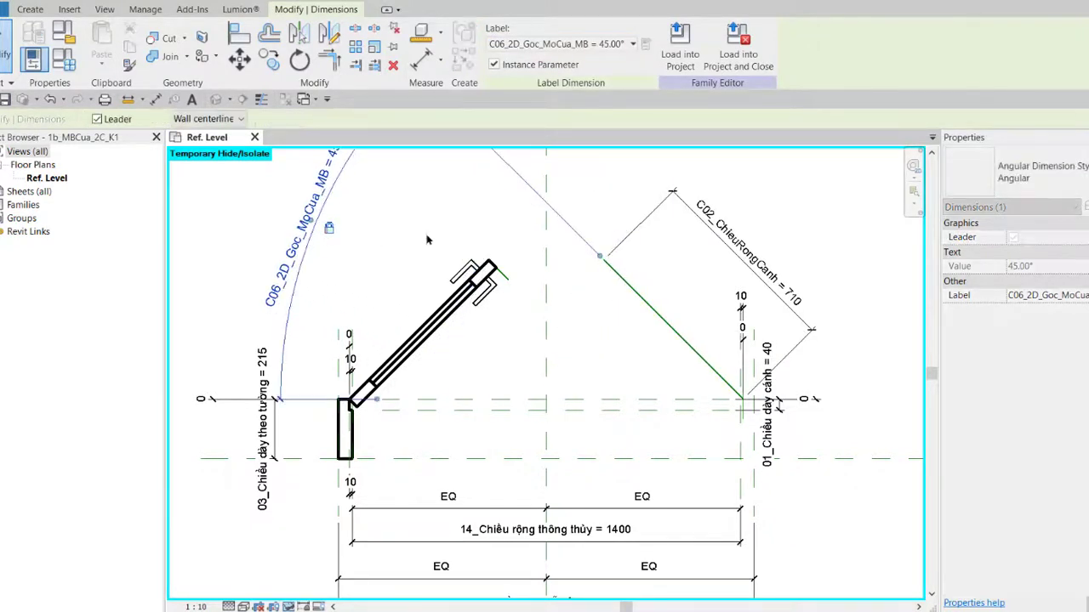
scroll(428, 238, up, 1)
key(Escape)
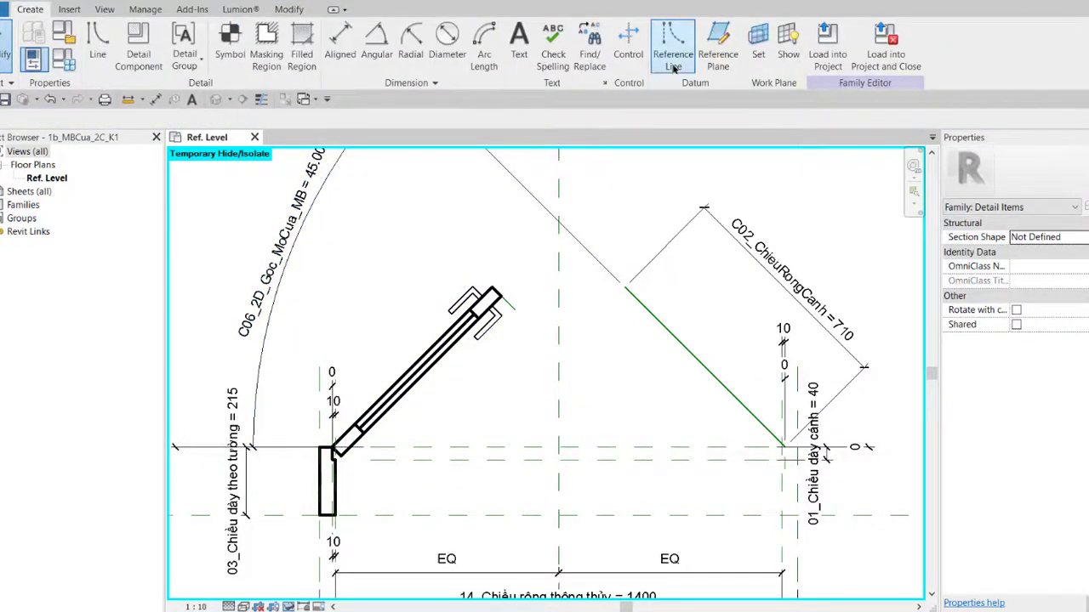
Draw a short reference line off the right leaf's outer tip.
click(673, 39)
click(626, 286)
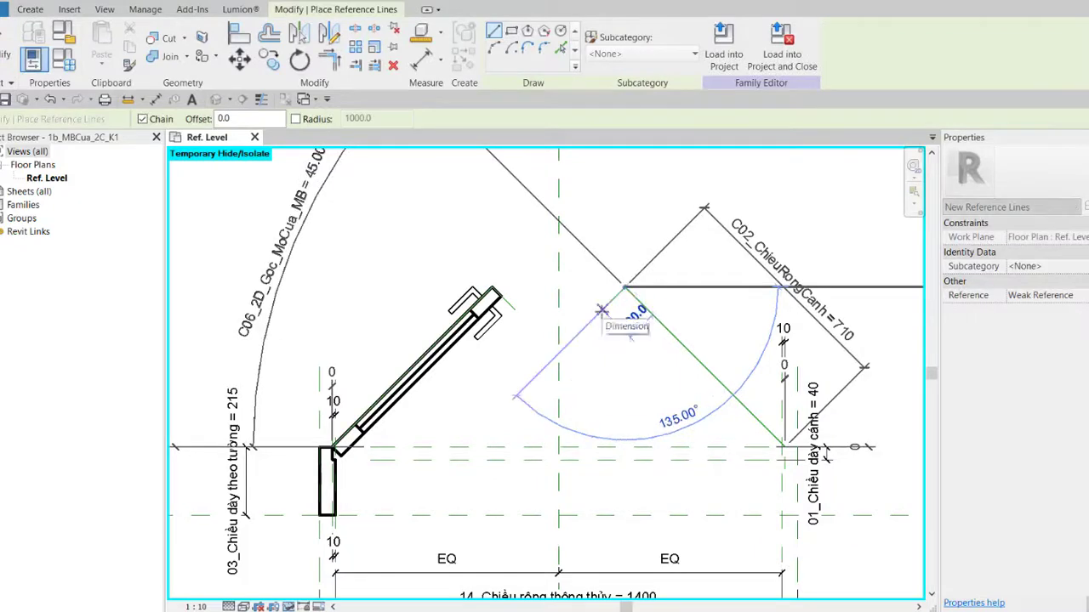
click(602, 309)
key(Escape)
key(Escape)
Add a 90.00° angular dimension between the tip reference line and the leaf line.
key(d)
key(i)
click(553, 62)
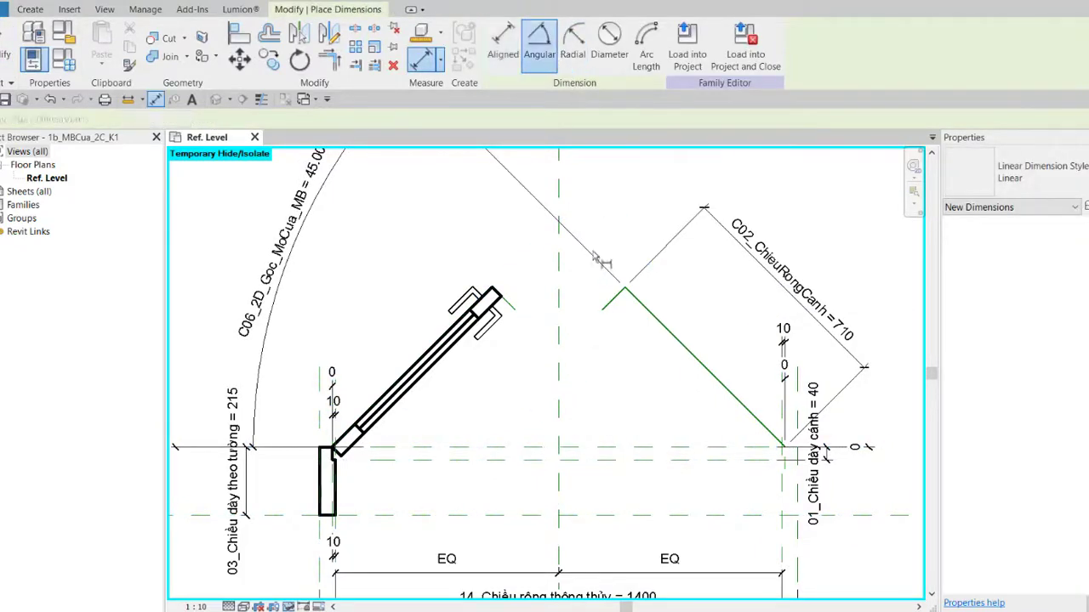
click(610, 302)
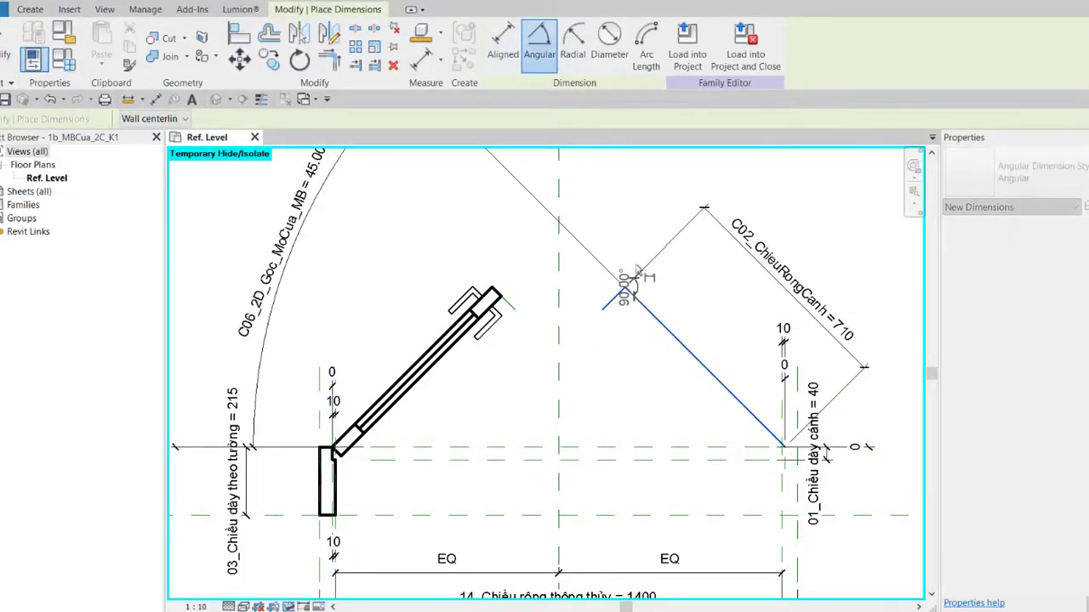
click(651, 315)
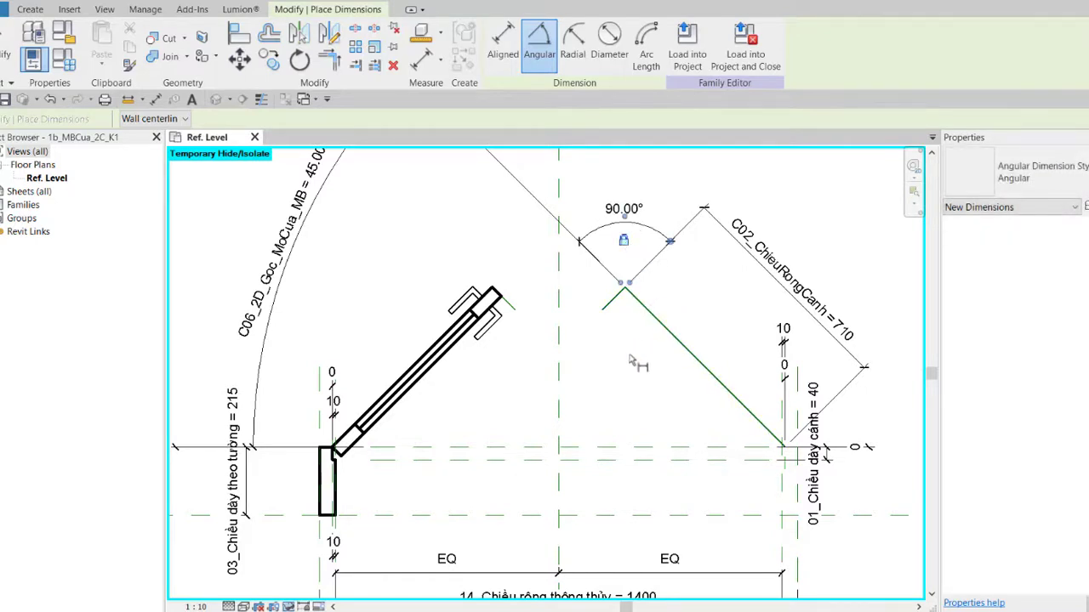
key(Escape)
key(Escape)
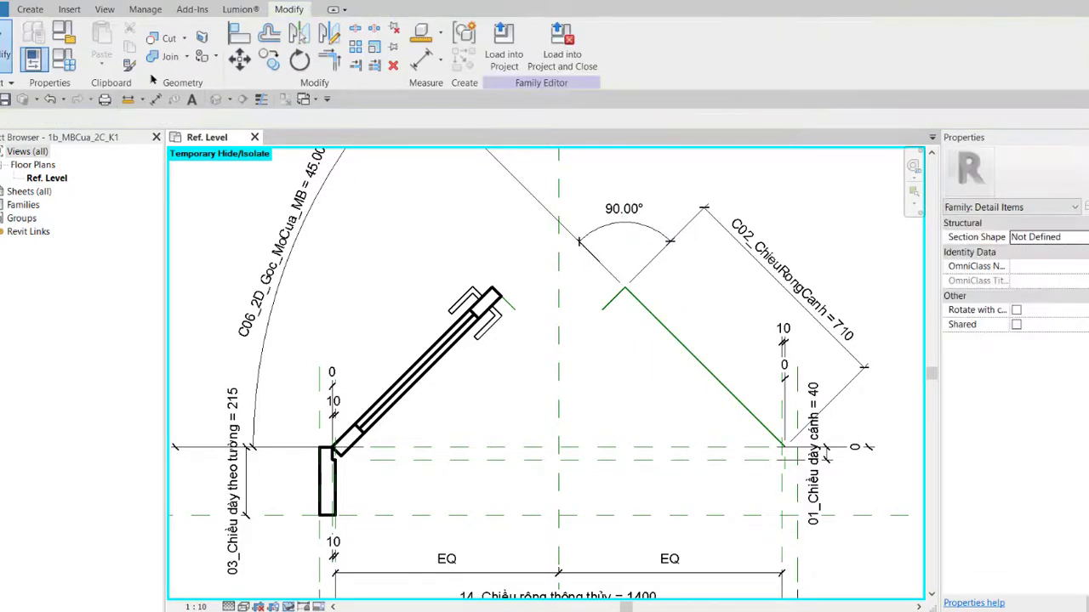
click(69, 9)
Load 1e_KH_MotCanhCua_Medium_K1.rfa from the 06_KyHieu2D folder.
click(628, 68)
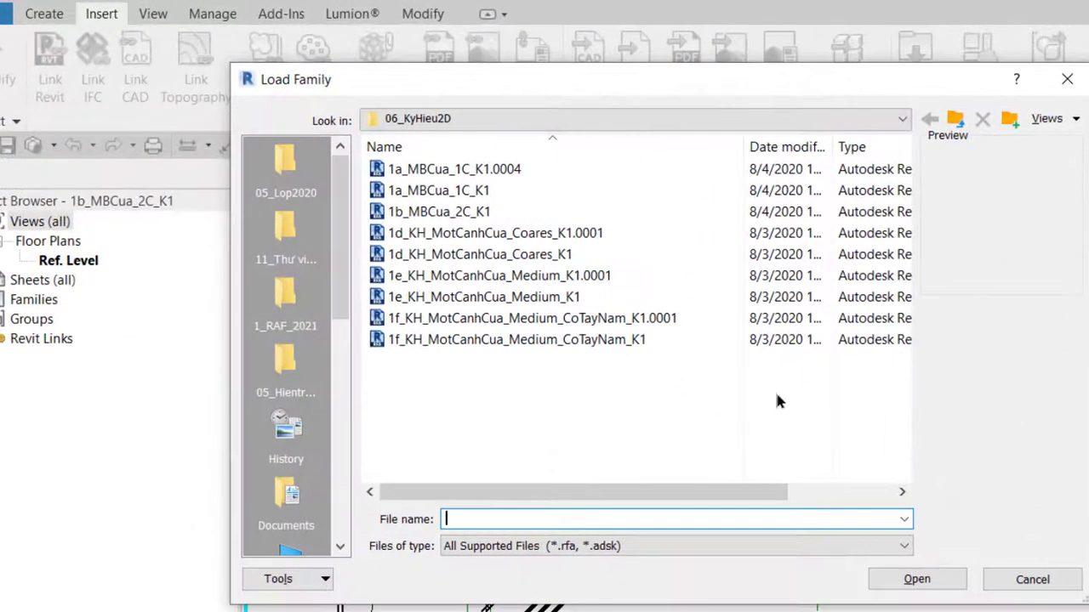
click(528, 296)
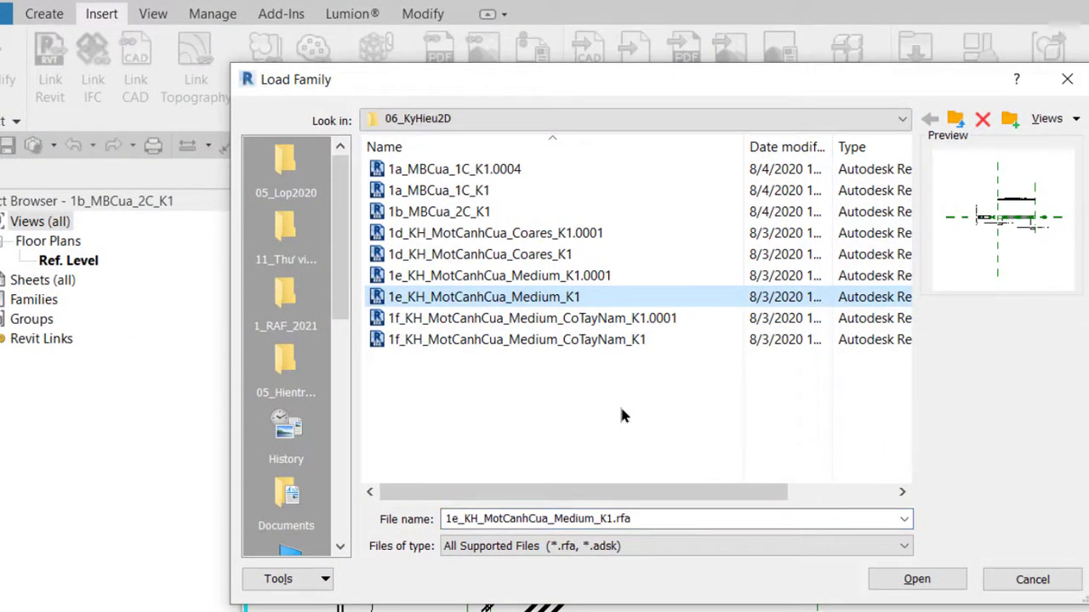
click(901, 585)
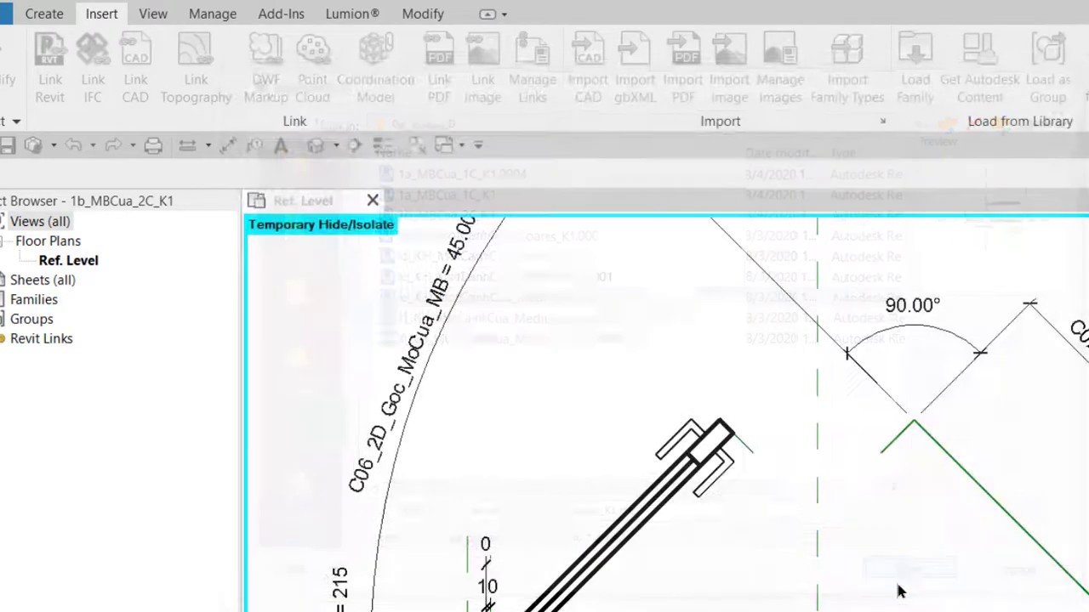
click(47, 13)
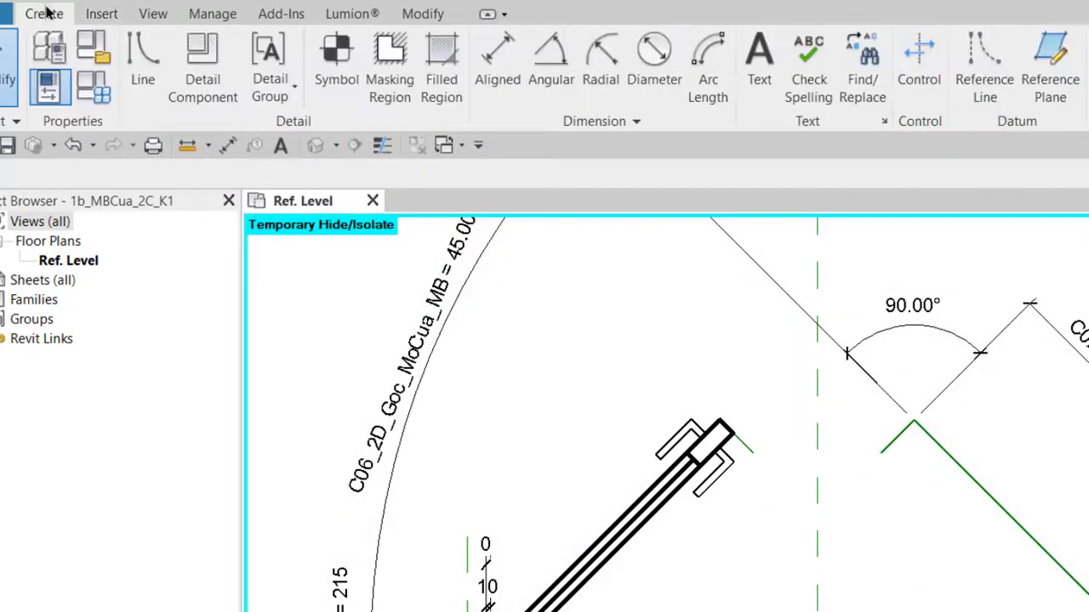
click(213, 93)
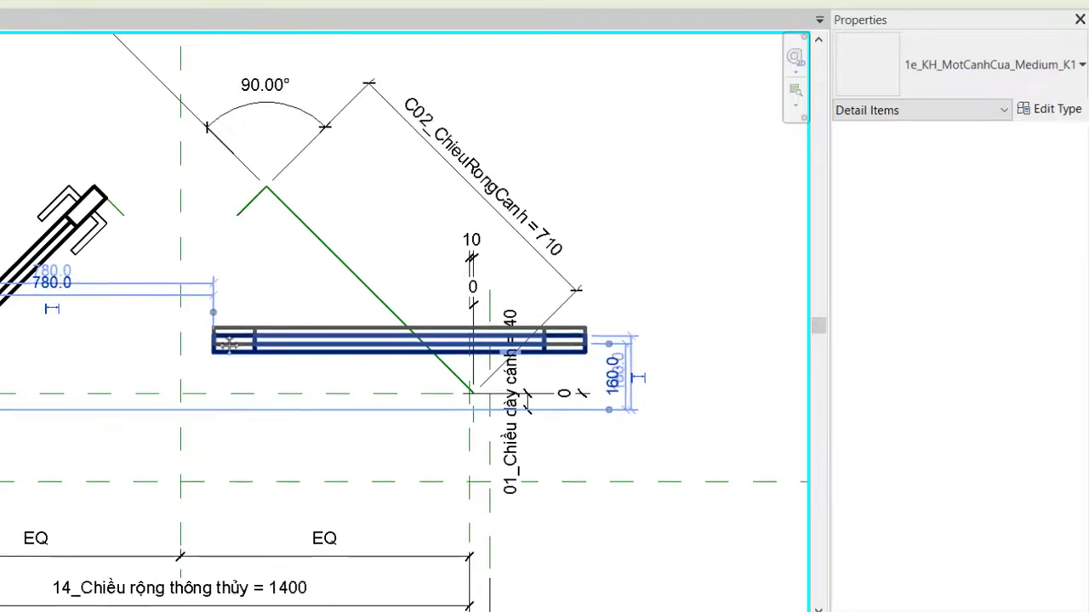
Place the leaf symbol horizontally beside the right leaf and set its C03_ChieuRong_Thanh_BanLe to 150.
click(216, 345)
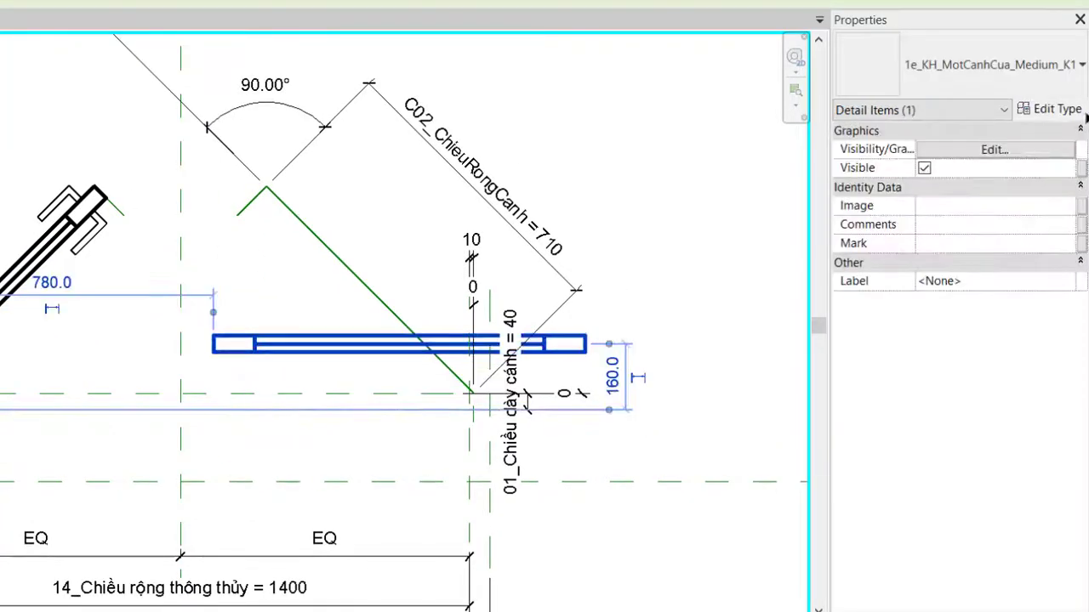
click(1051, 109)
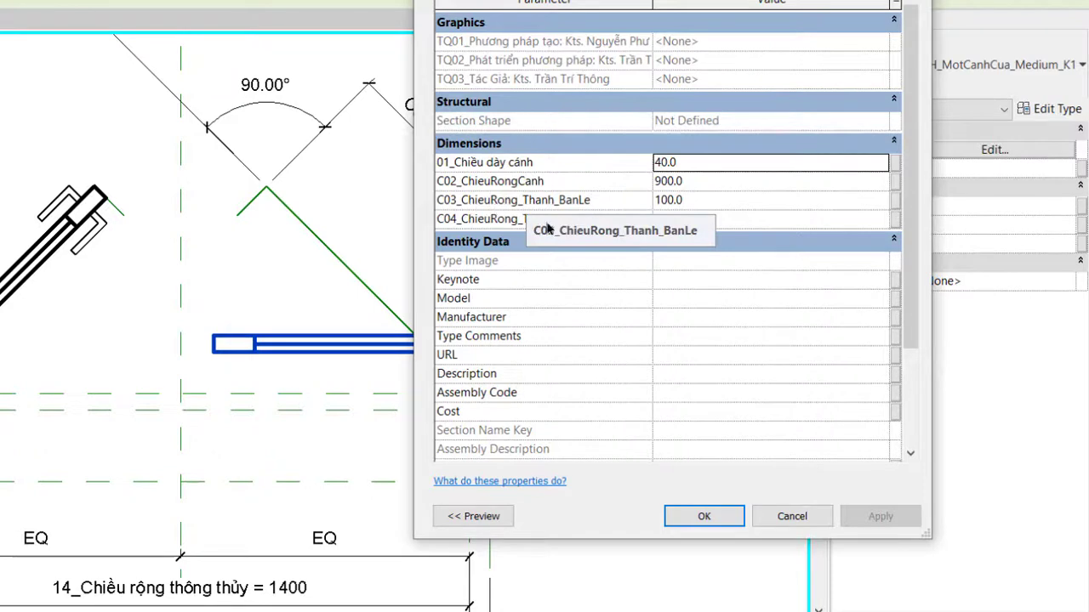
click(709, 205)
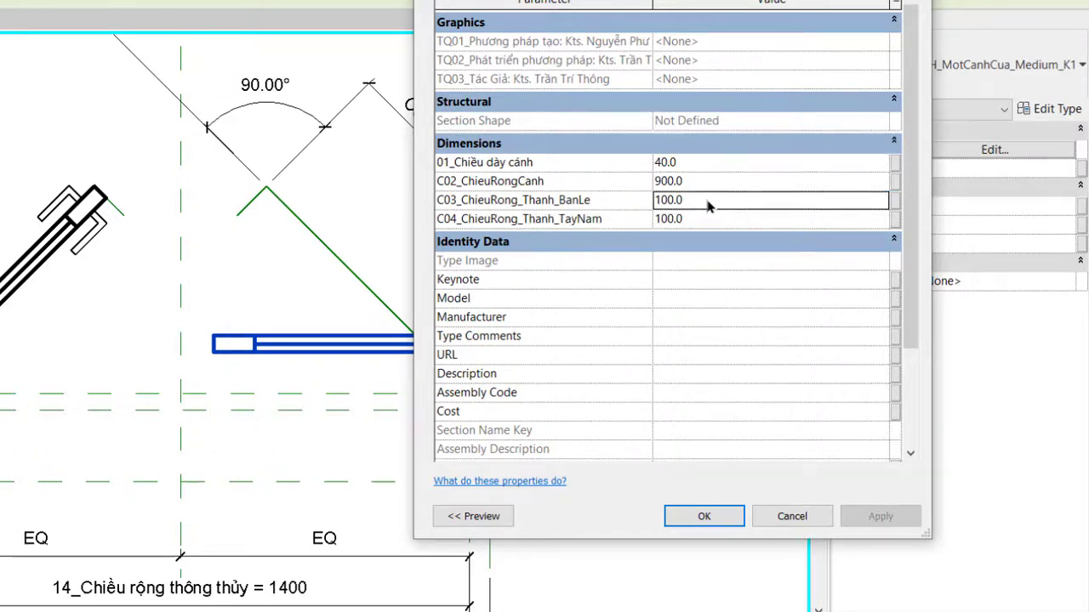
click(736, 198)
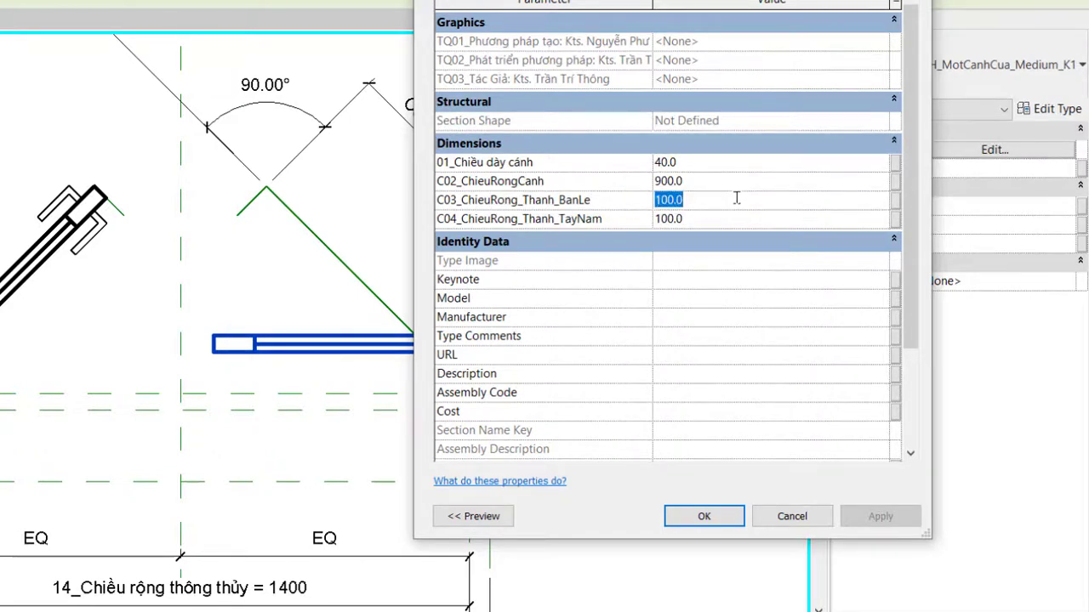
text(150)
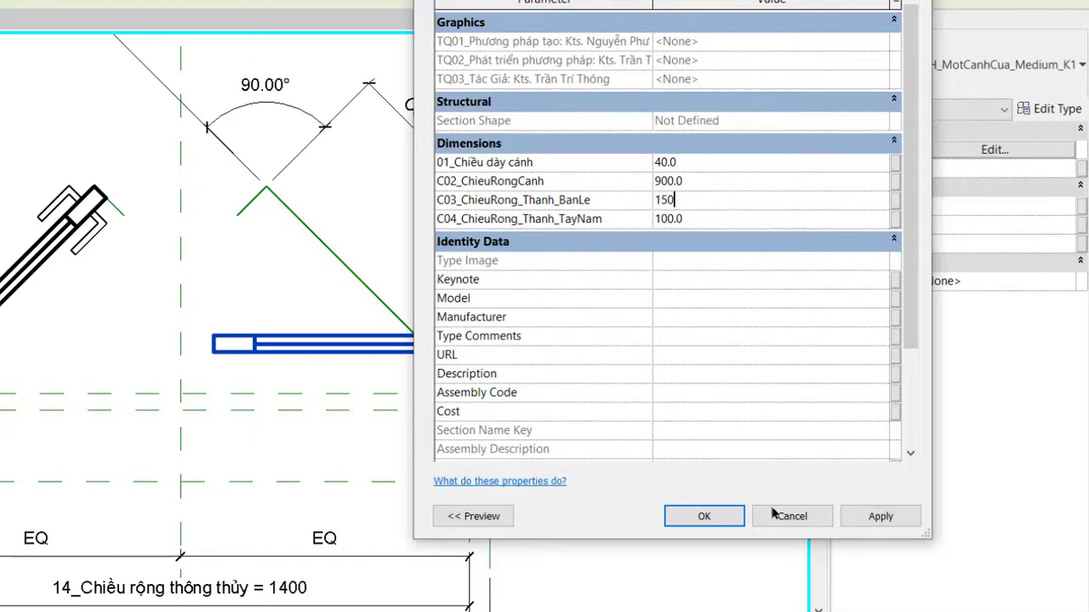
click(702, 515)
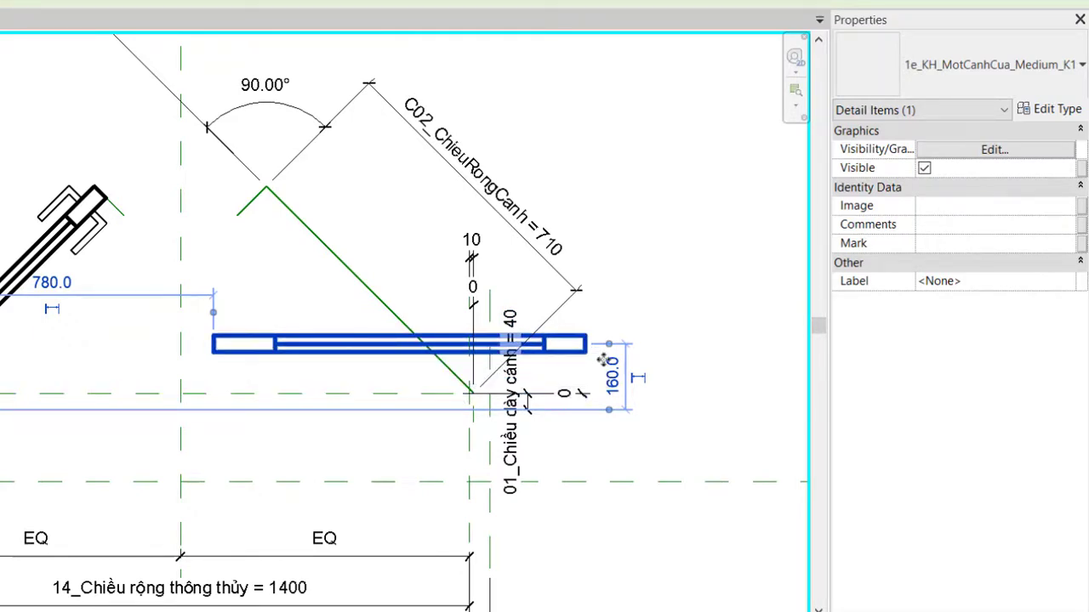
Rotate the leaf symbol to the leaf's 45° angle and move it onto the leaf line.
key(r)
key(o)
click(636, 371)
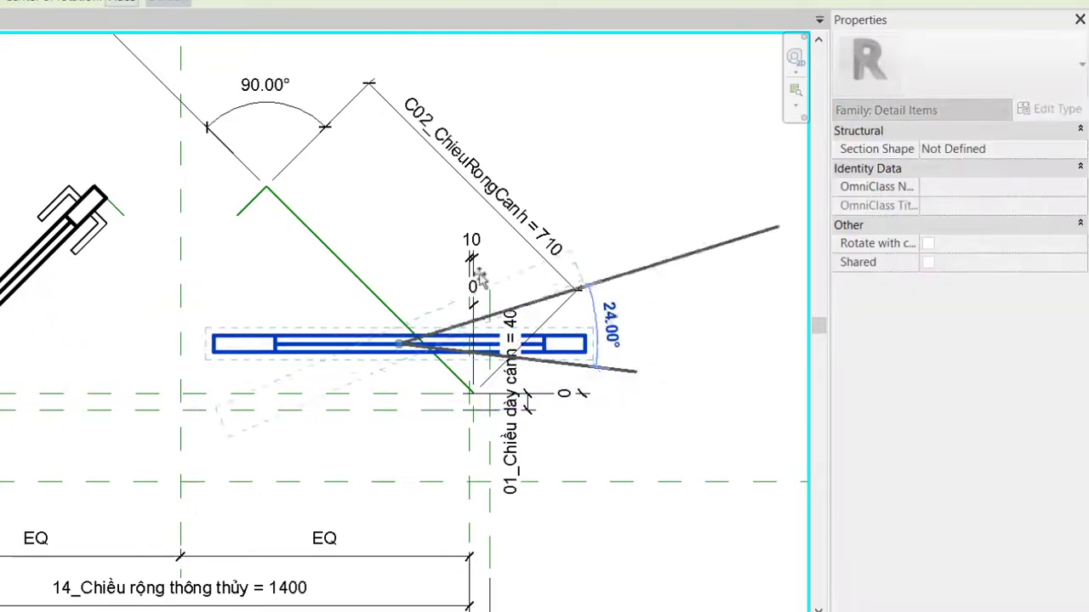
click(314, 264)
drag(549, 451, 487, 483)
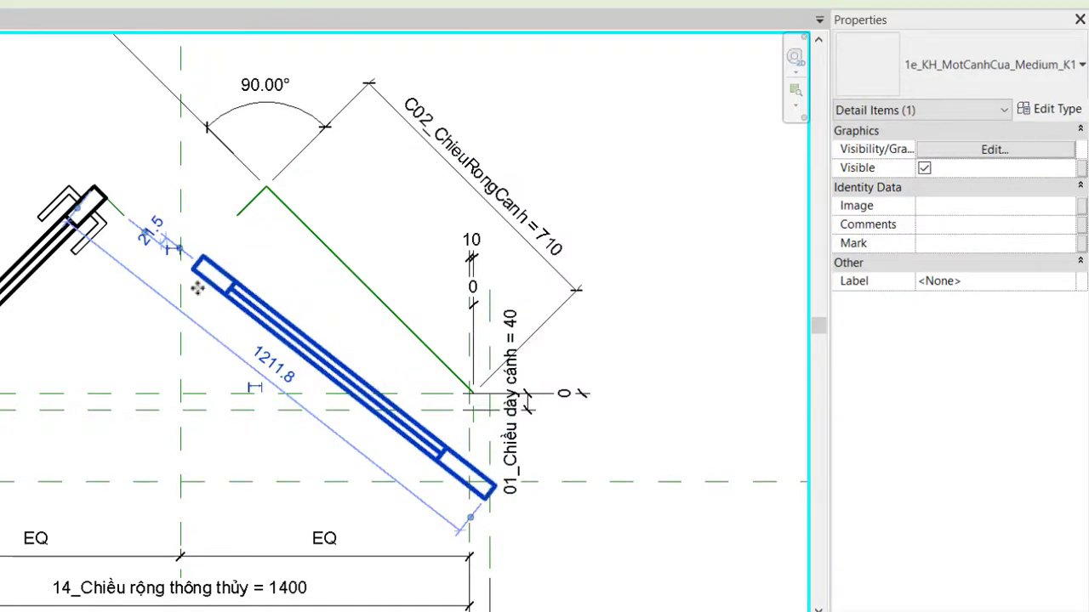
middle_drag(238, 279, 331, 309)
click(181, 357)
Add an angular dimension on the right leaf symbol, labelled C06_2D_Goc_MoCua_MB.
key(d)
key(i)
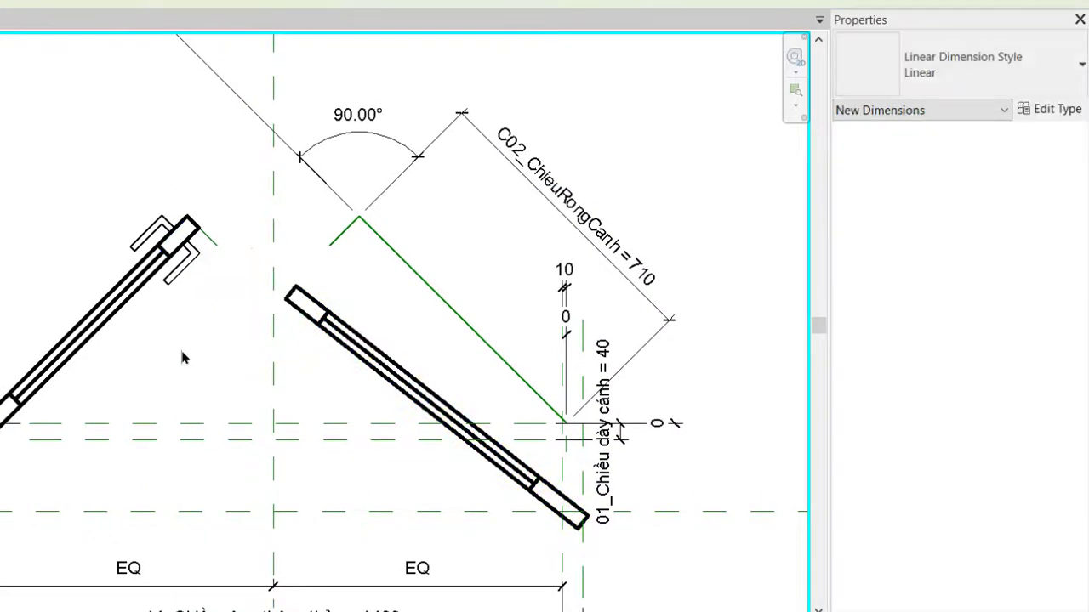
key(a)
key(n)
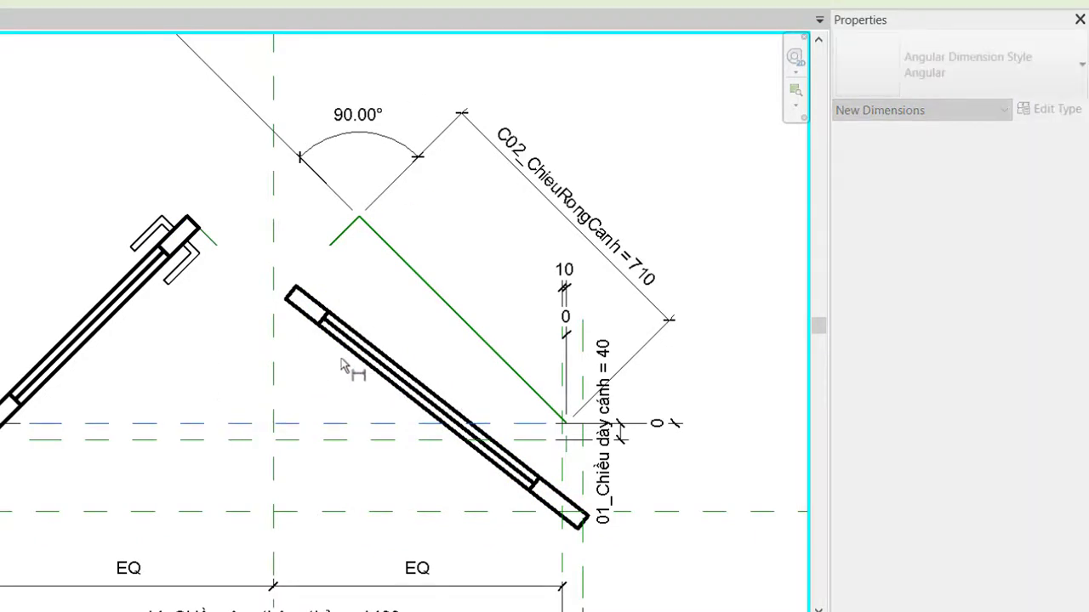
click(353, 365)
click(174, 423)
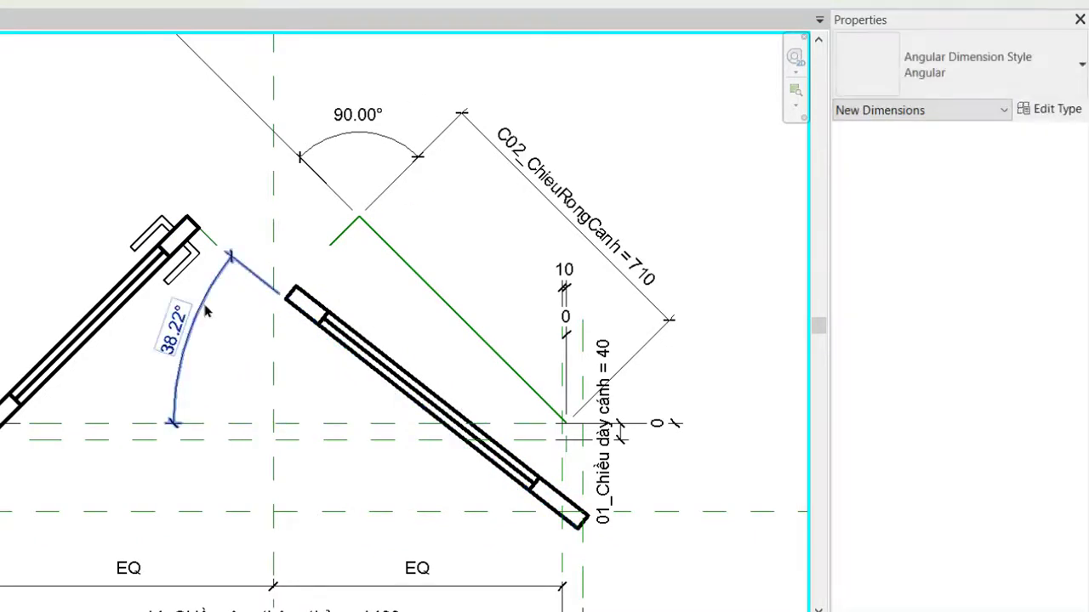
click(206, 313)
click(604, 25)
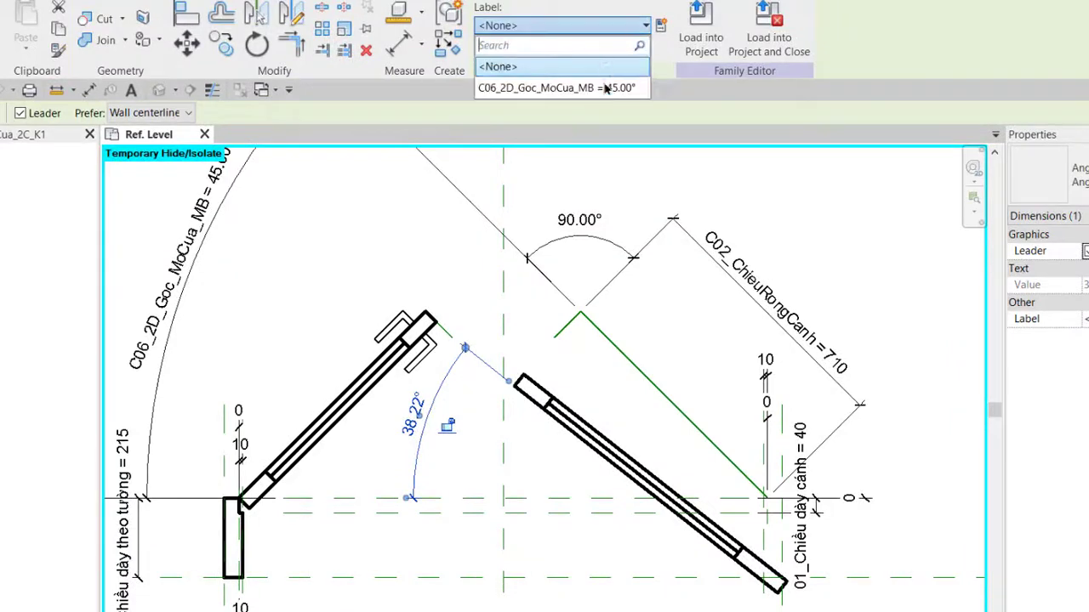
click(606, 88)
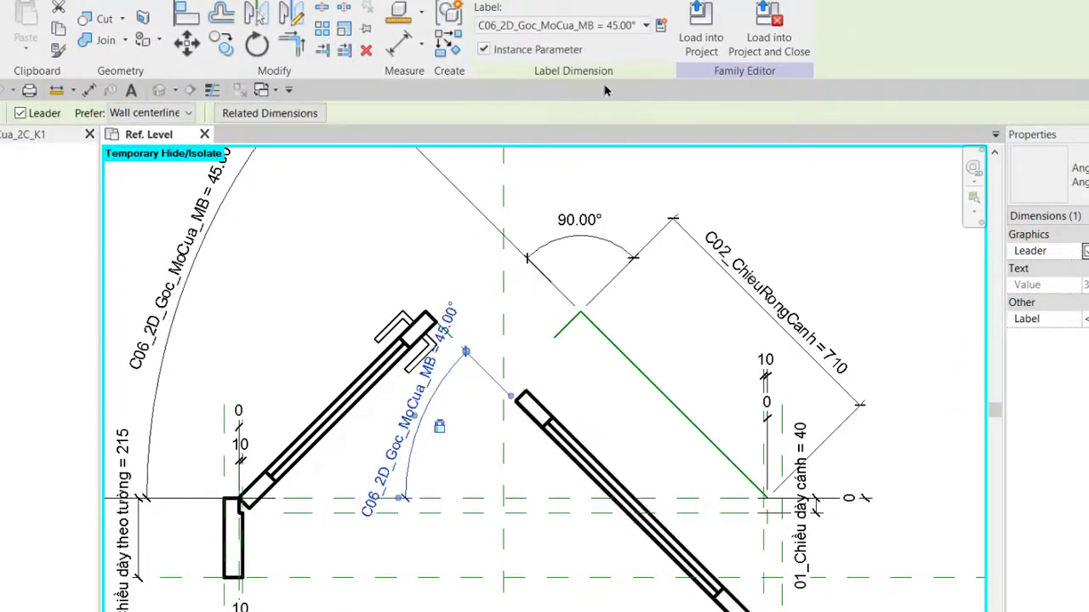
click(476, 447)
Align the leaf symbol's edge along the angled reference line.
key(d)
key(i)
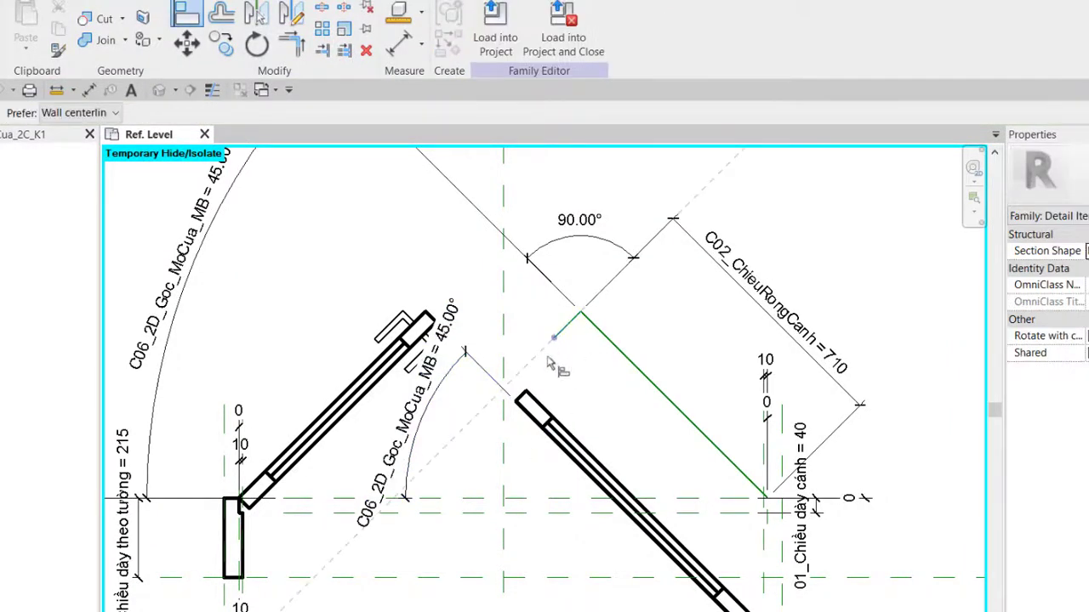
scroll(536, 387, up, 1)
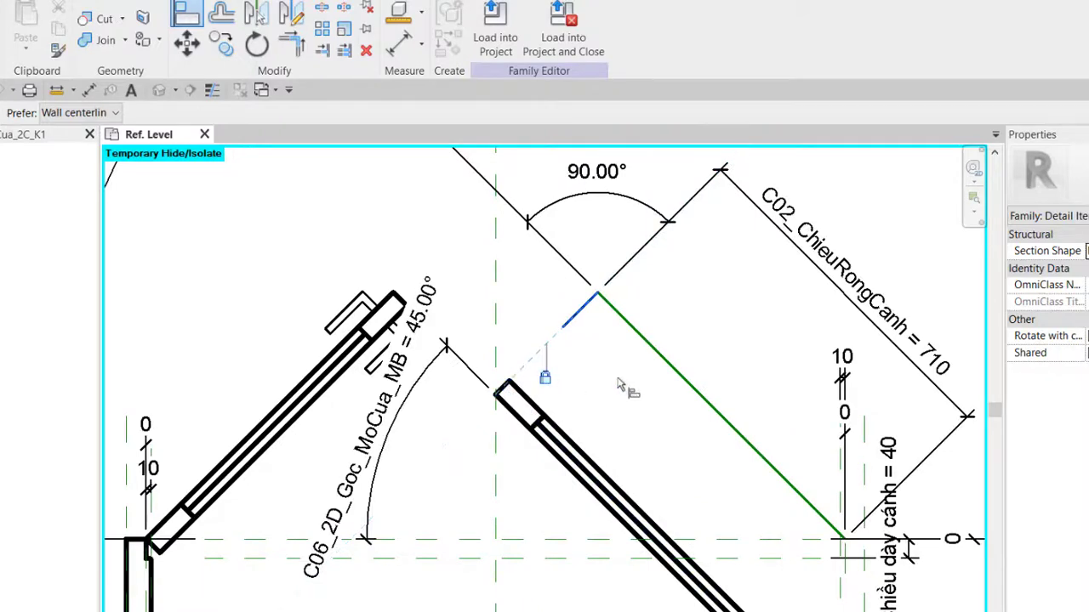
click(548, 411)
scroll(606, 449, down, 3)
click(494, 401)
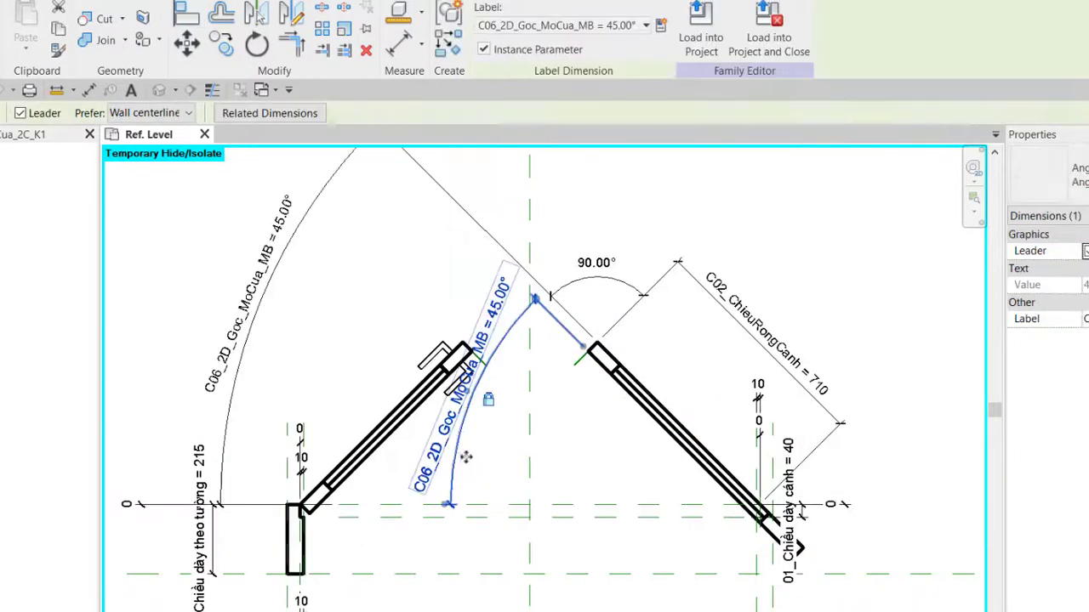
middle_drag(539, 486, 583, 507)
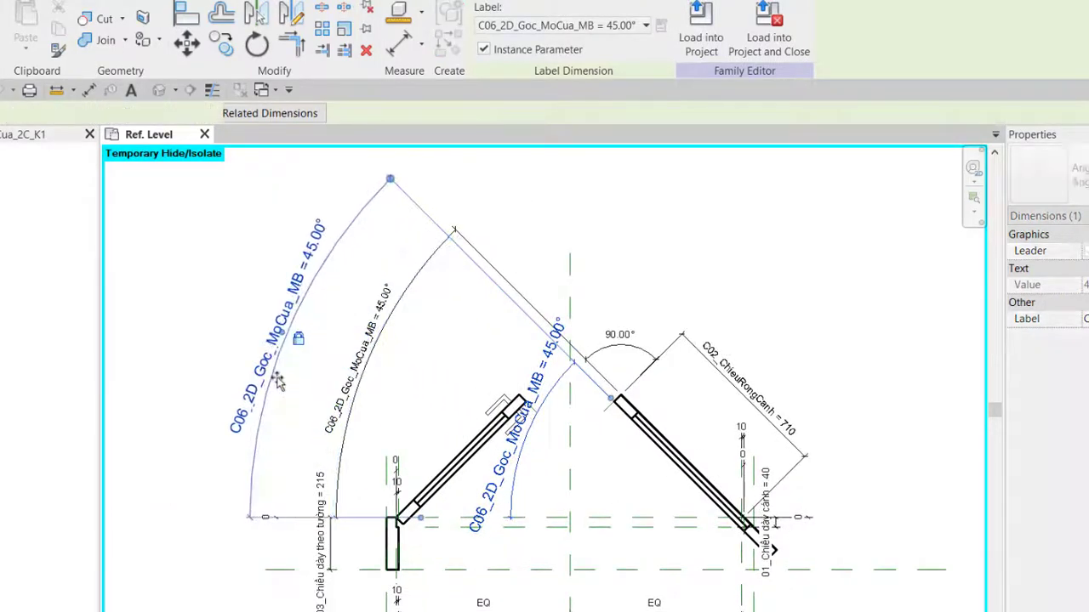
click(187, 333)
middle_drag(656, 493, 590, 437)
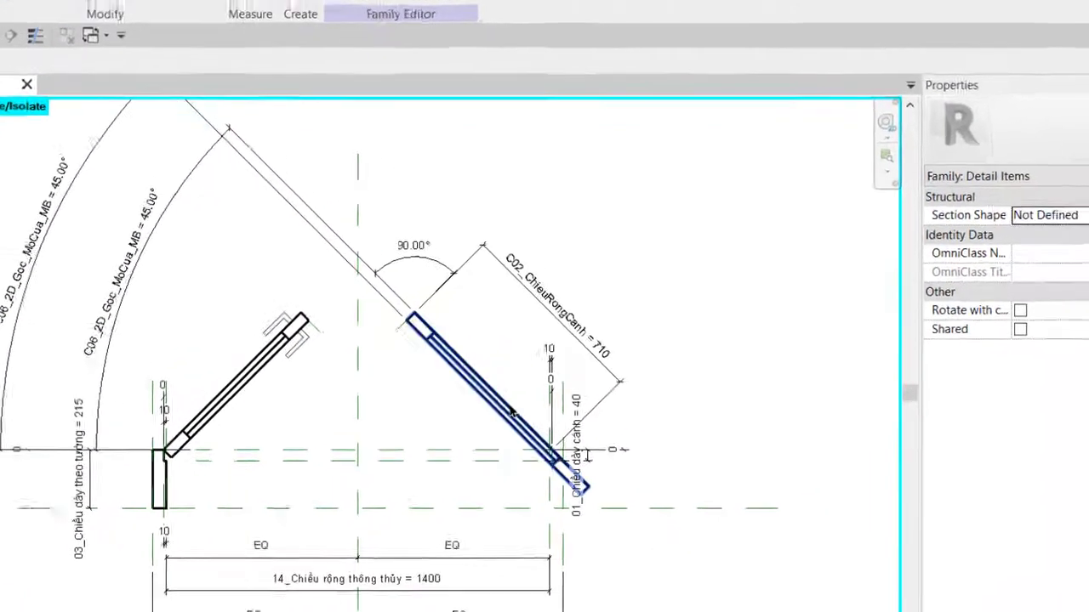
Set the right leaf's C03_ChieuRong_Thanh_BanLe type value to 100.
click(601, 402)
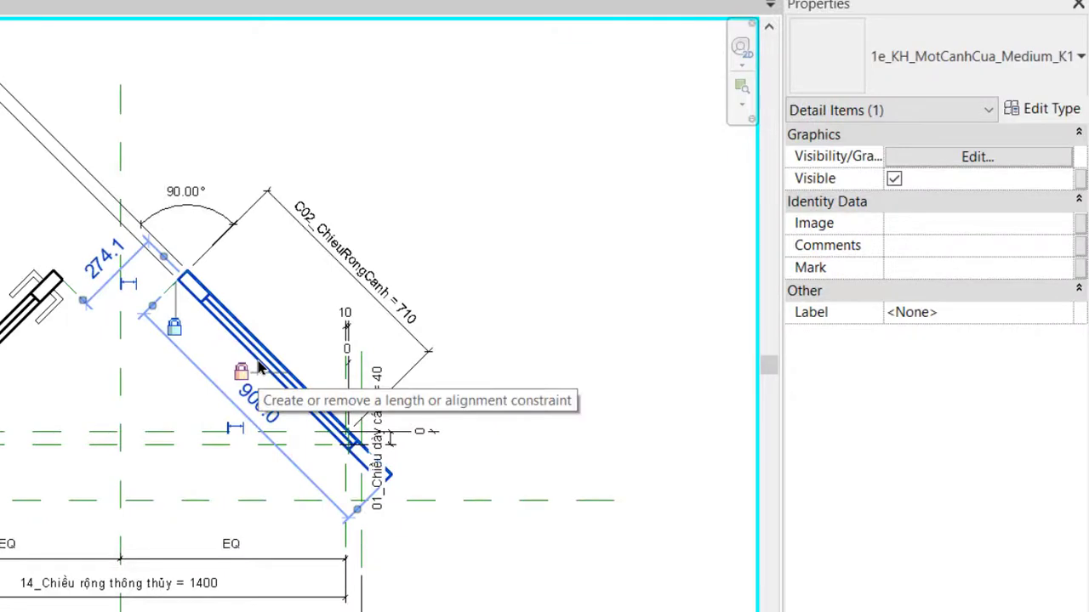
scroll(260, 315, up, 2)
middle_drag(260, 316, 384, 329)
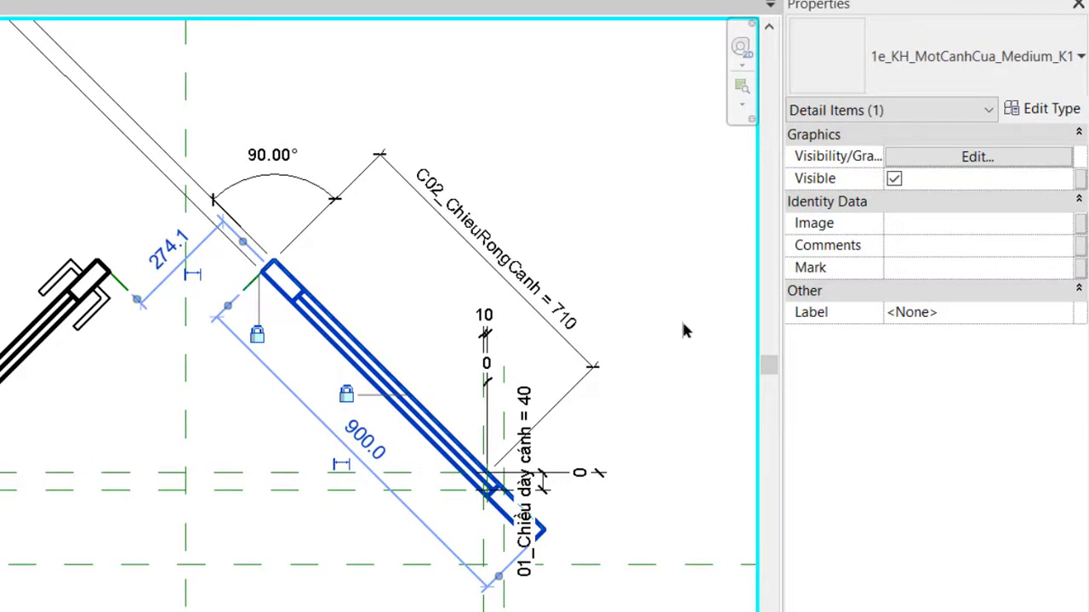
click(1053, 113)
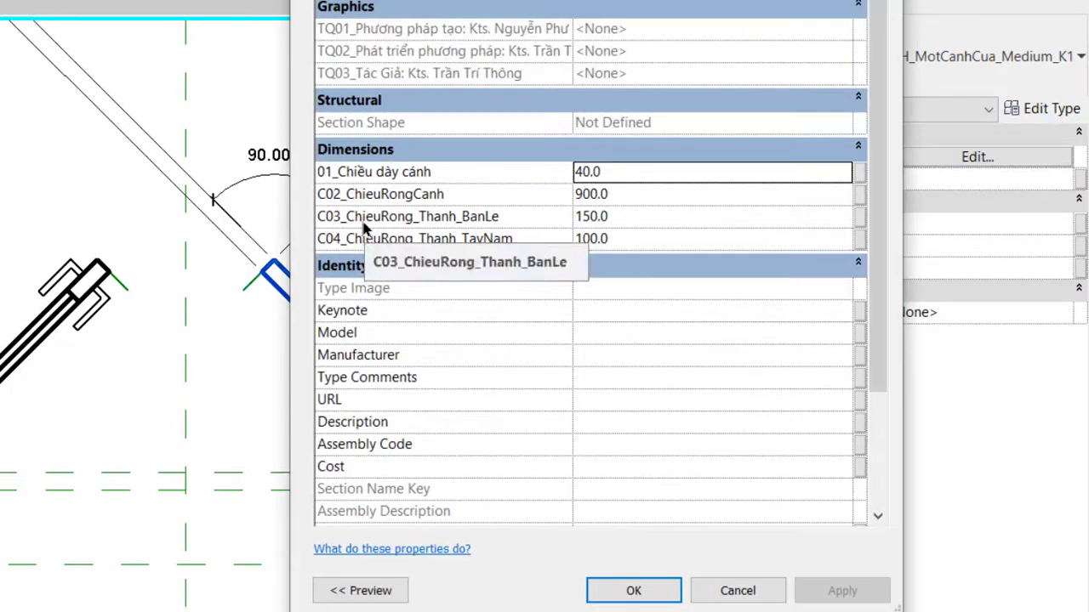
click(632, 216)
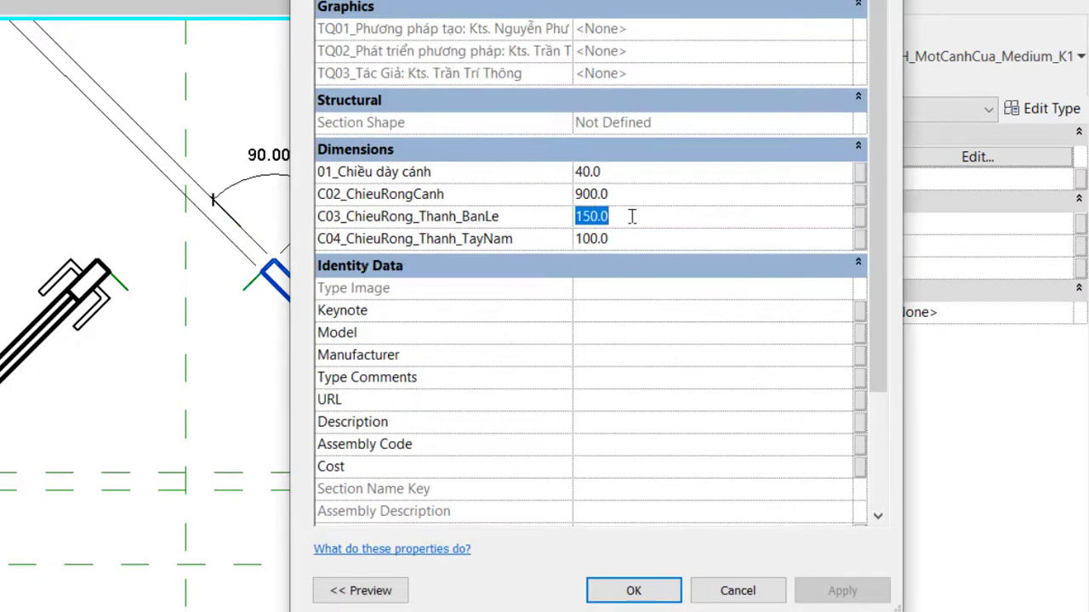
text(100)
click(861, 179)
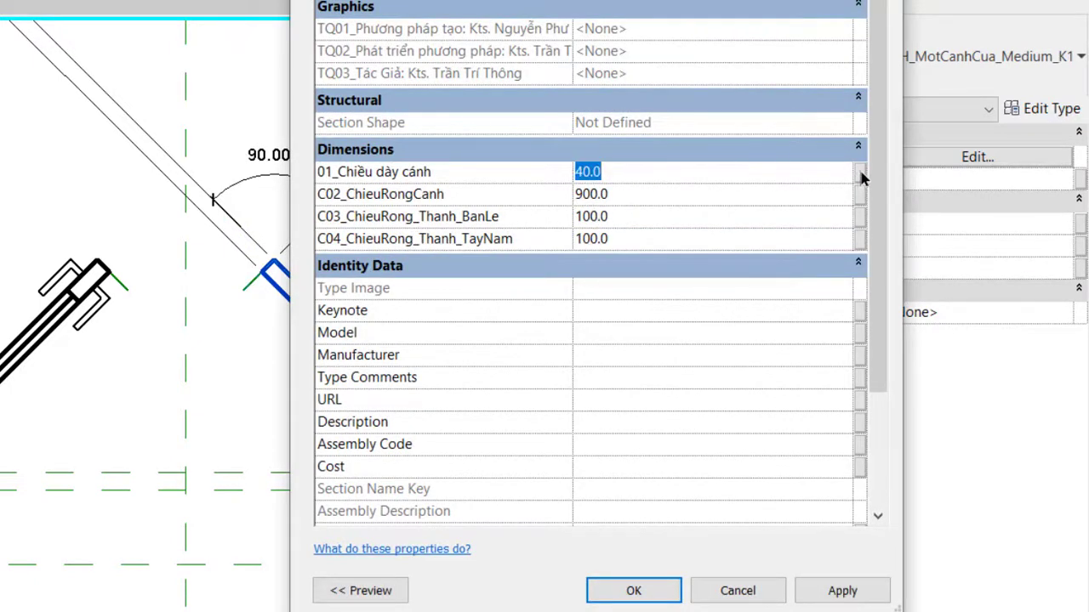
Link the leaf's 01_Chiều dày cánh and C02_ChieuRongCanh to matching family parameters.
click(860, 174)
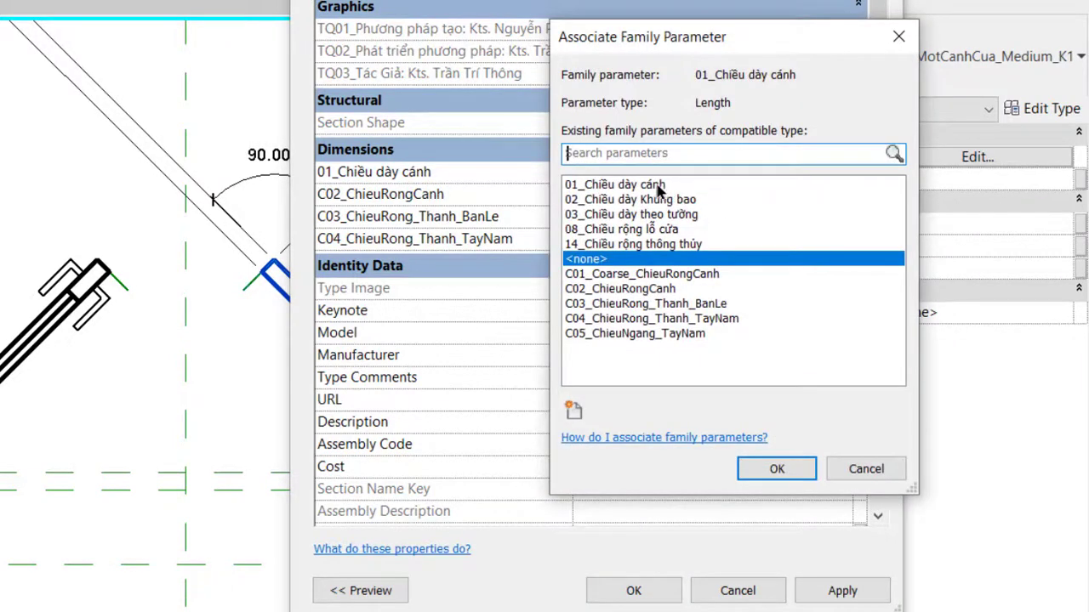
click(656, 185)
click(774, 469)
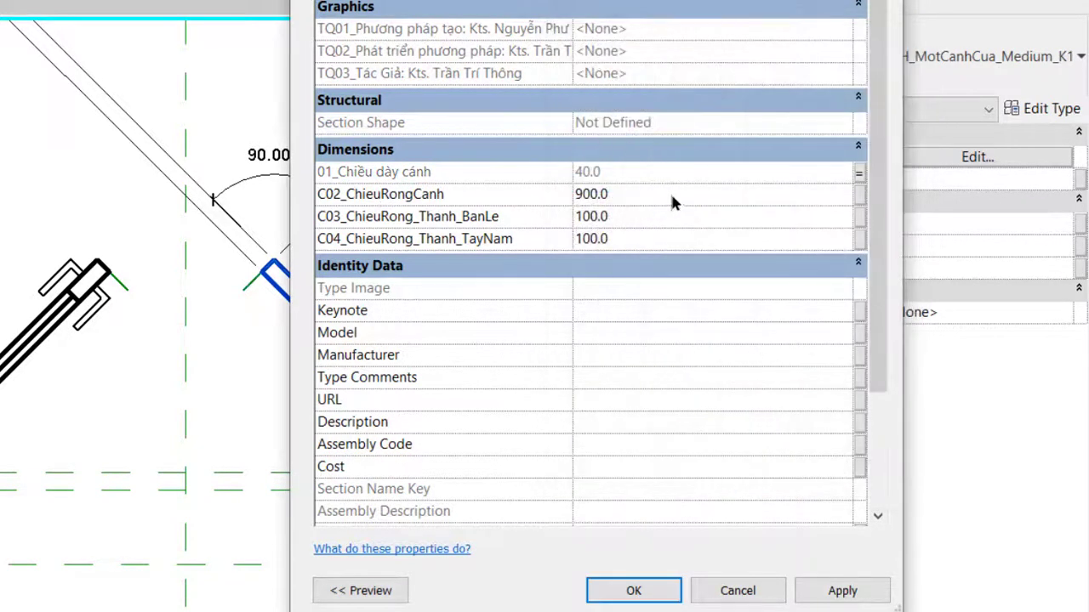
click(860, 195)
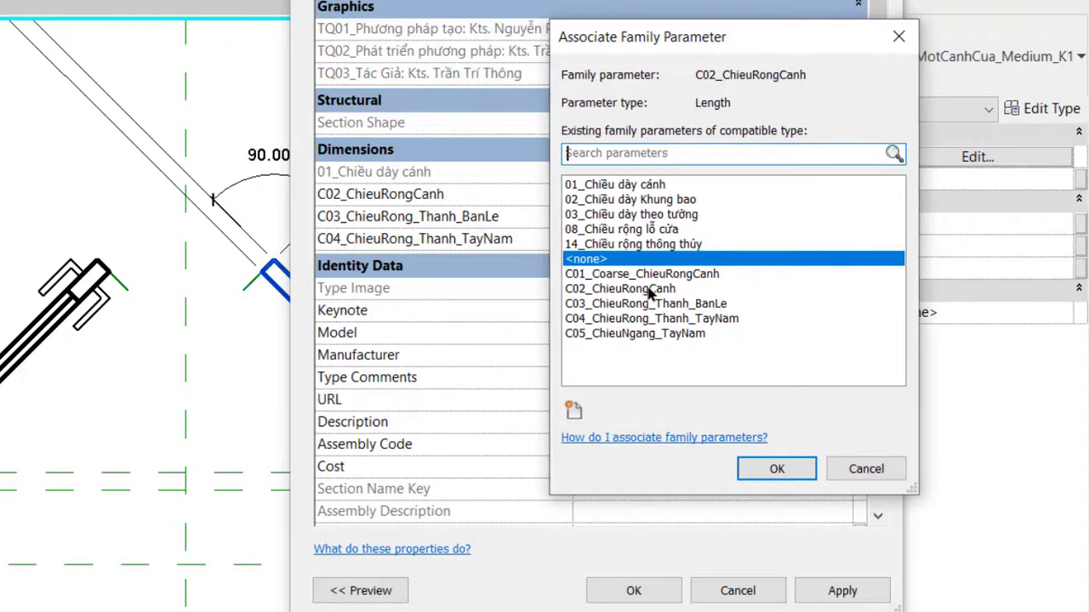
click(651, 289)
click(776, 479)
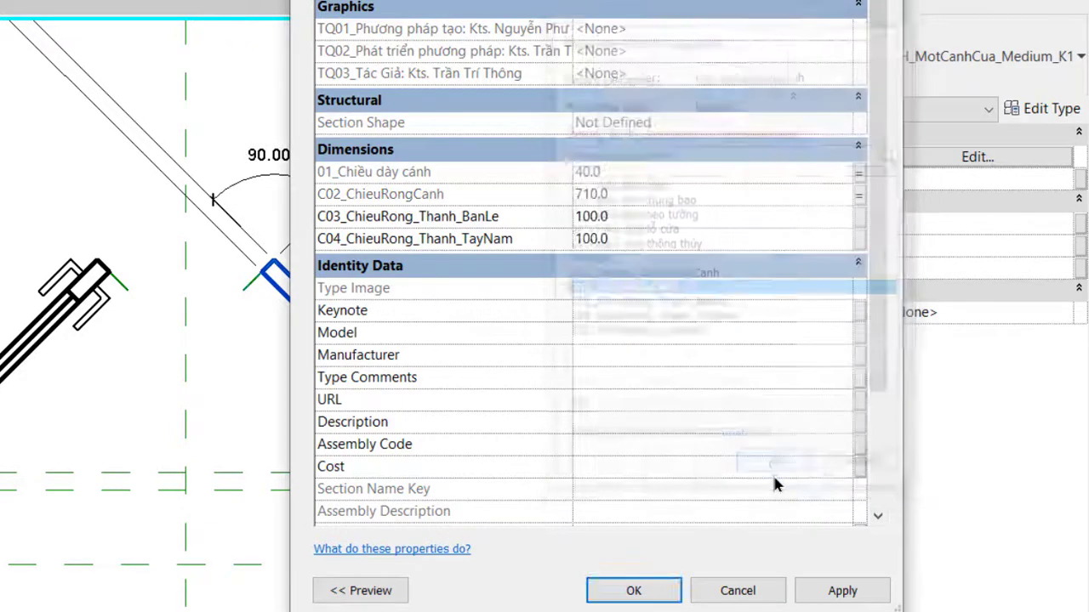
Link C03_ChieuRong_Thanh_BanLe and C04_ChieuRong_Thanh_TayNam to family parameters and apply the type changes.
click(861, 220)
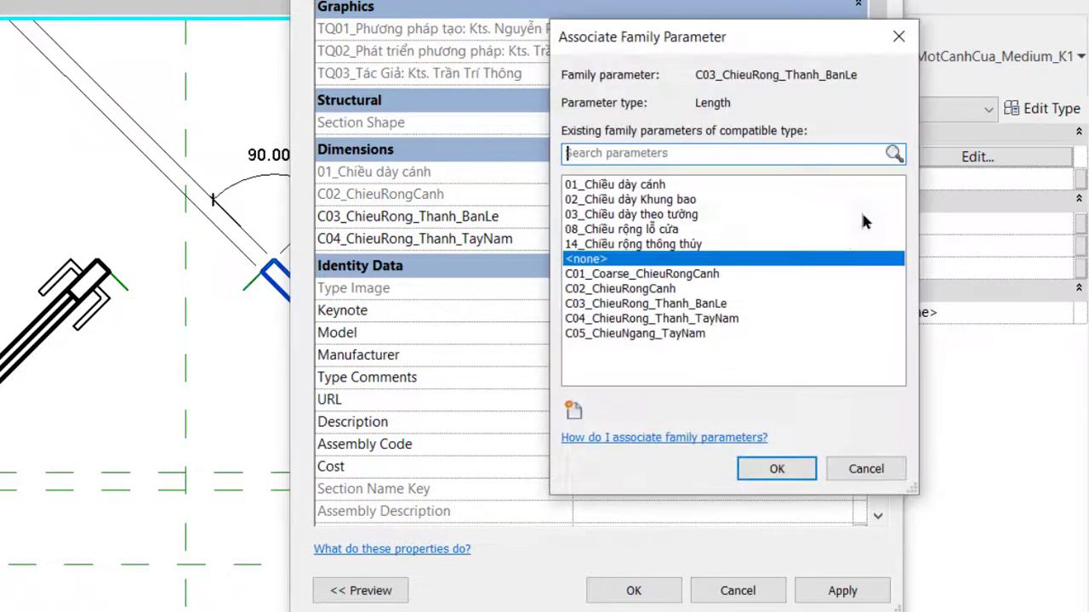
click(697, 303)
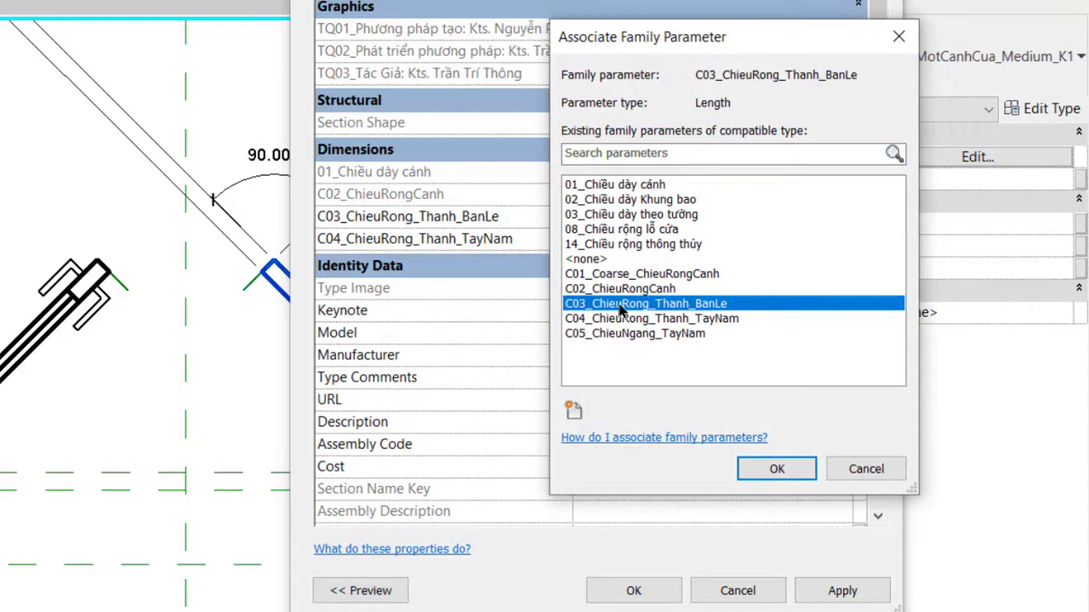
click(765, 461)
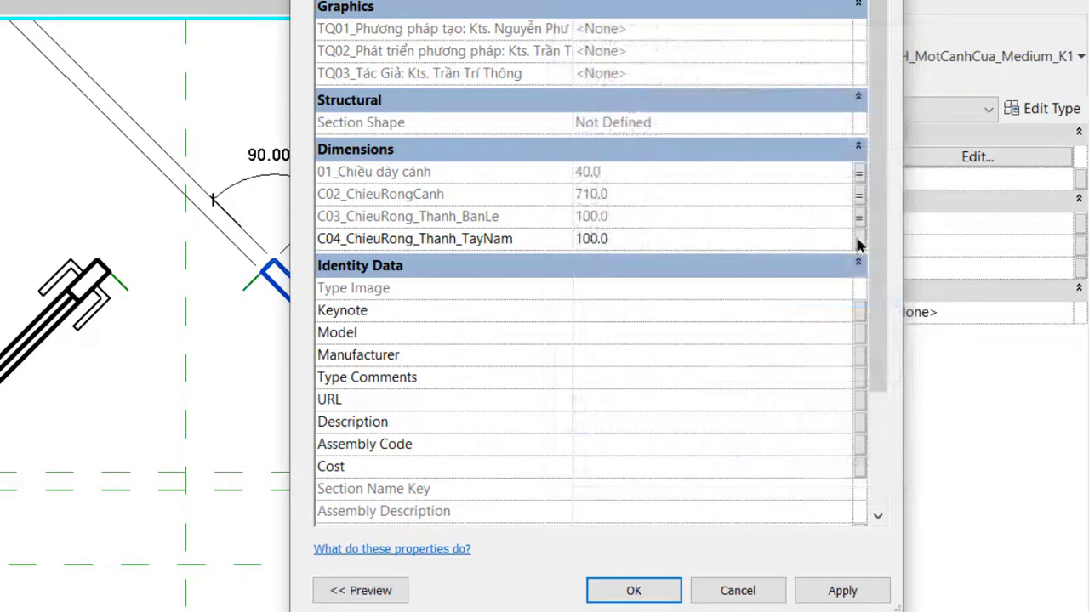
click(861, 242)
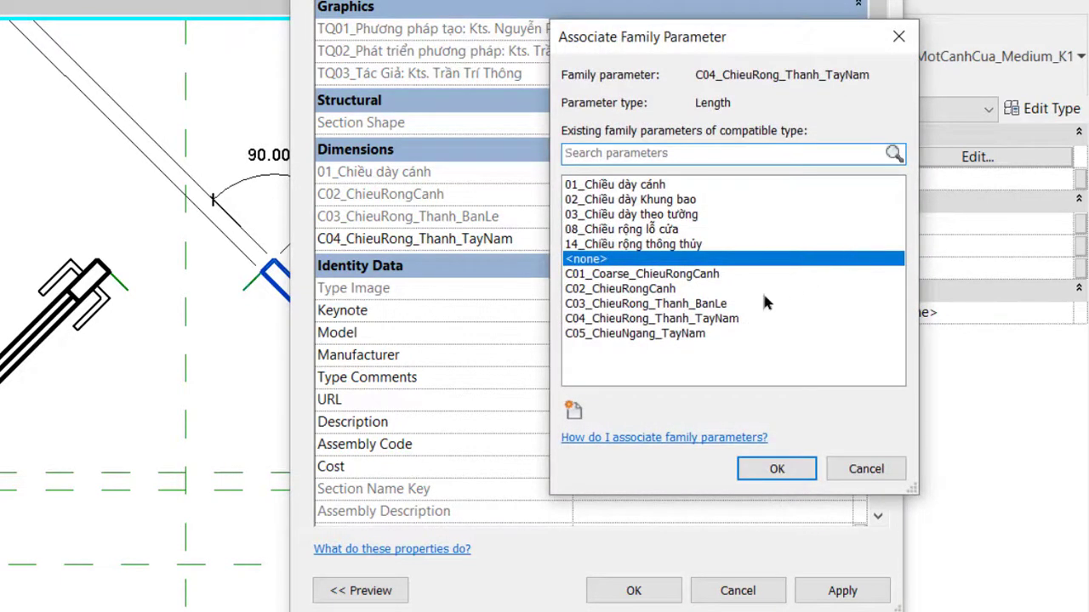
click(640, 320)
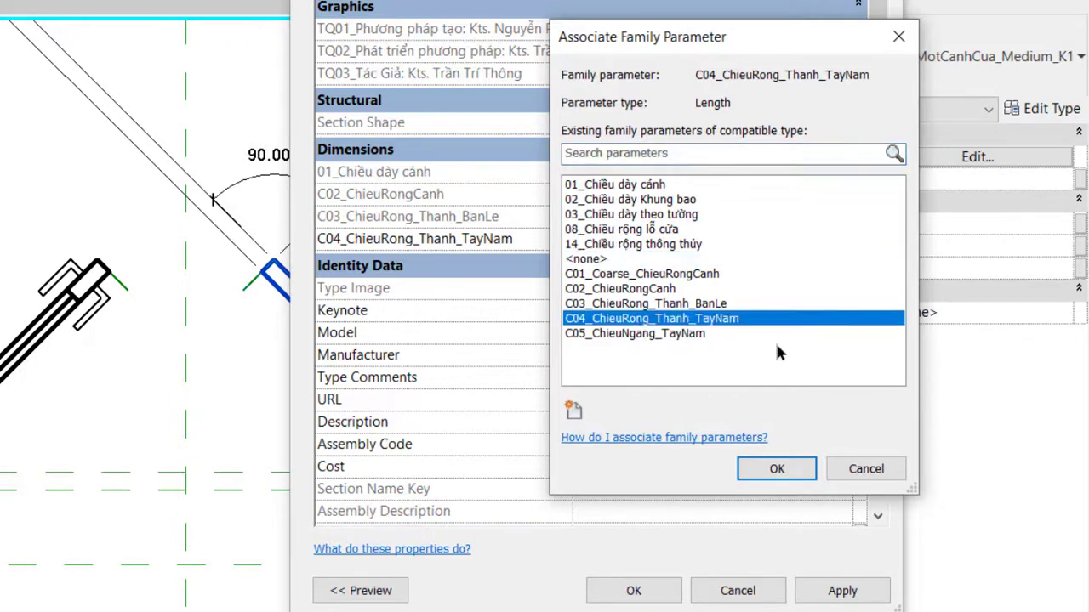
click(776, 469)
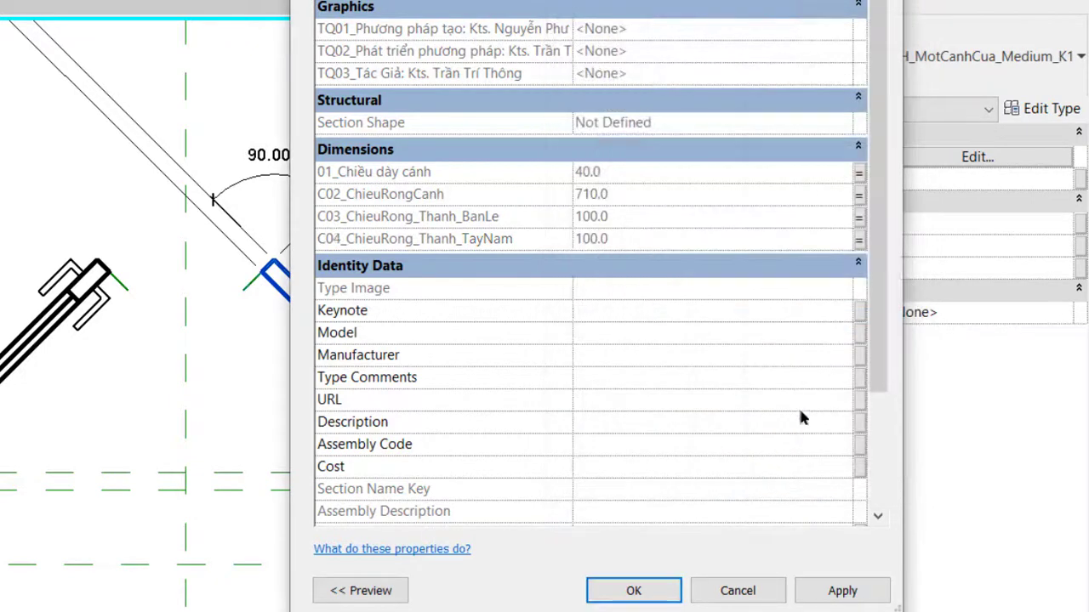
scroll(870, 280, down, 2)
scroll(867, 263, up, 2)
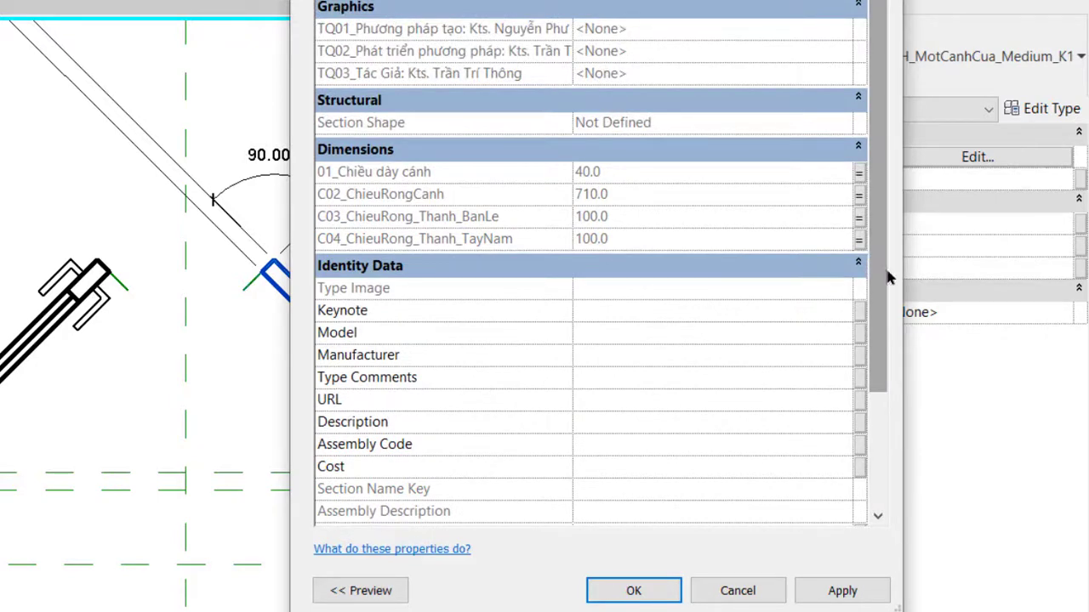
click(655, 591)
Delete the left and right leaf symbols and the small jamb rectangle from the plan.
scroll(581, 550, up, 2)
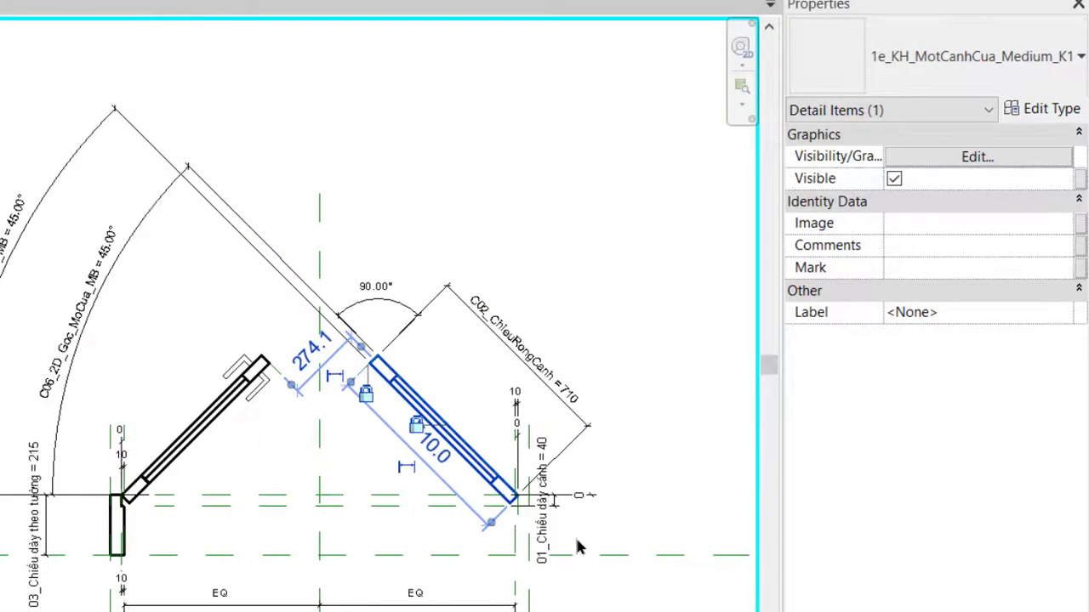
click(638, 498)
scroll(737, 392, up, 2)
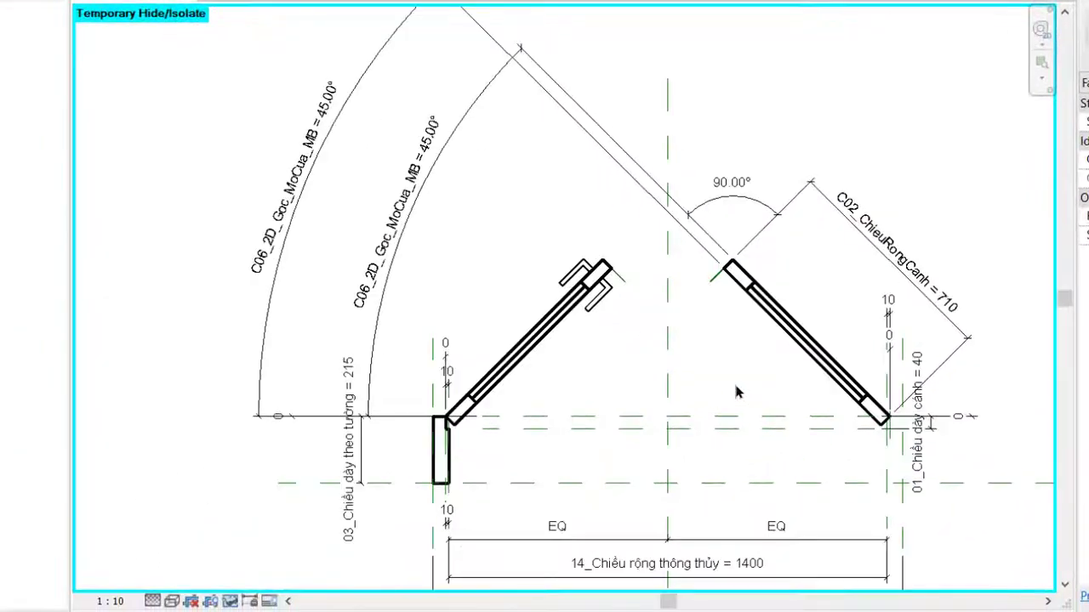
scroll(736, 392, up, 1)
middle_drag(737, 392, 673, 309)
click(468, 213)
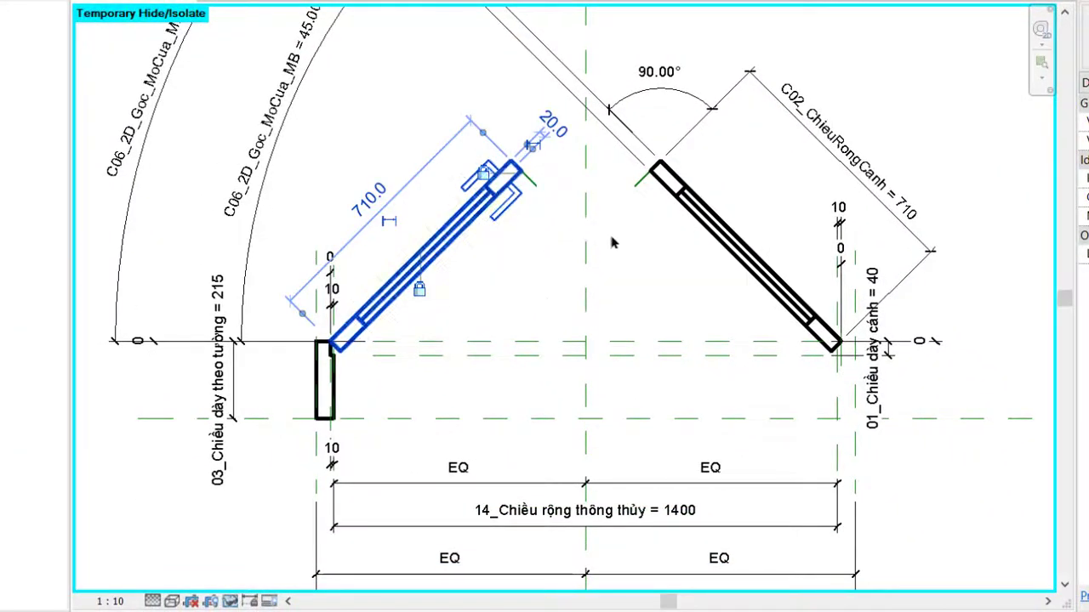
key(Delete)
click(689, 218)
key(Delete)
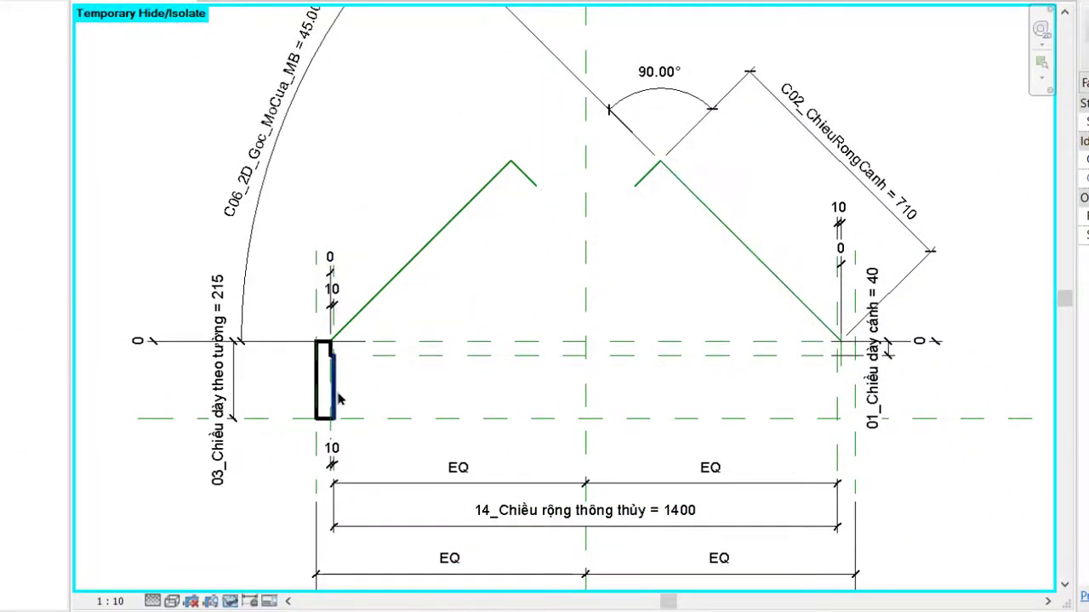
click(339, 399)
key(Delete)
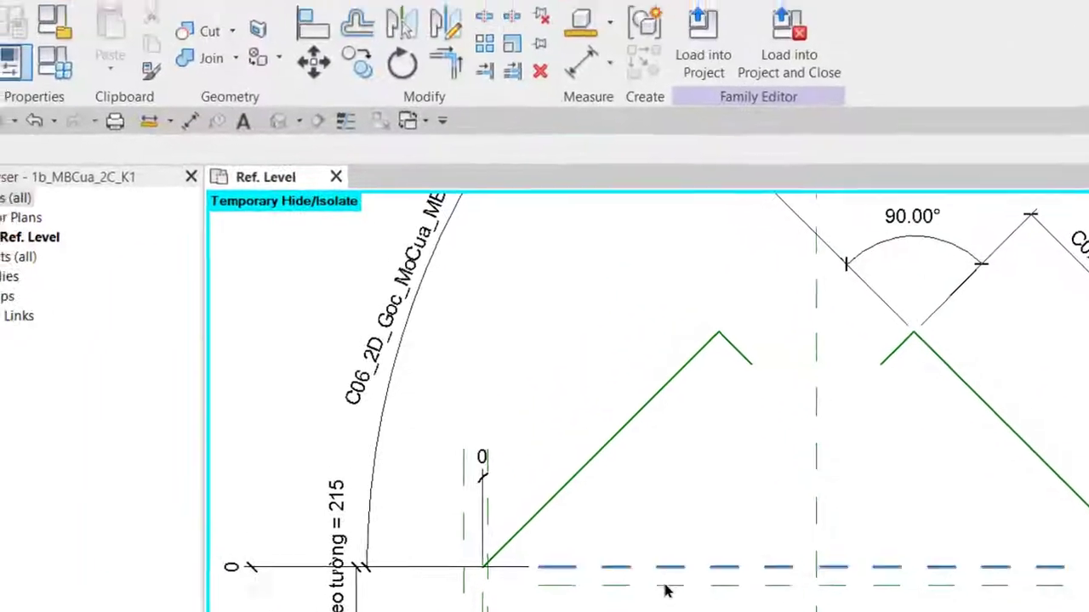
Start symbolic lines in subcategory D4_Cua_VetQuay_MoCua using the Center-ends Arc shape.
click(32, 17)
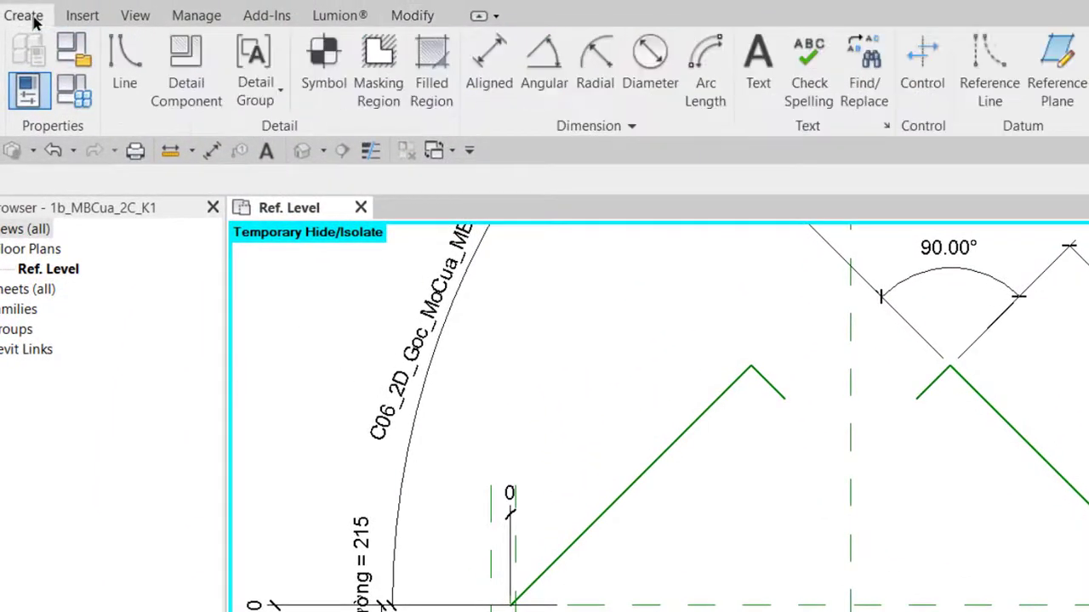
click(111, 85)
click(992, 85)
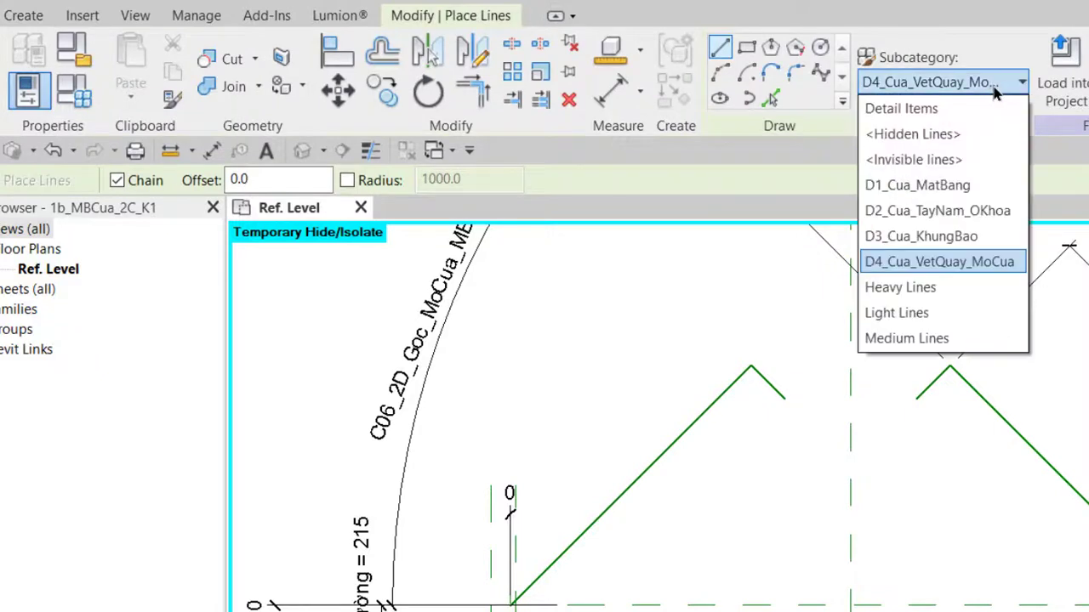
click(984, 269)
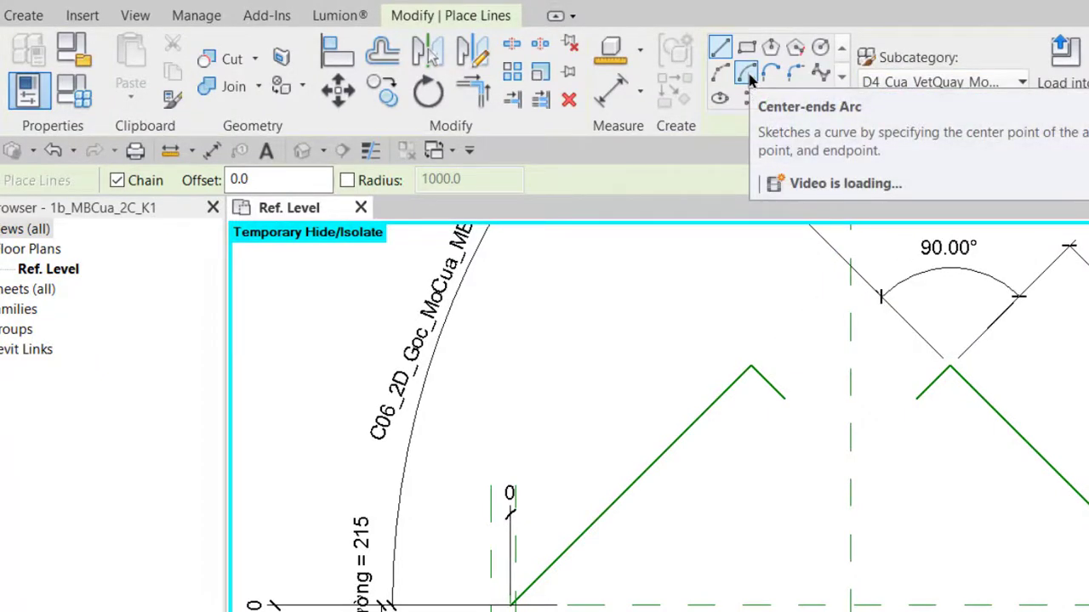
click(749, 76)
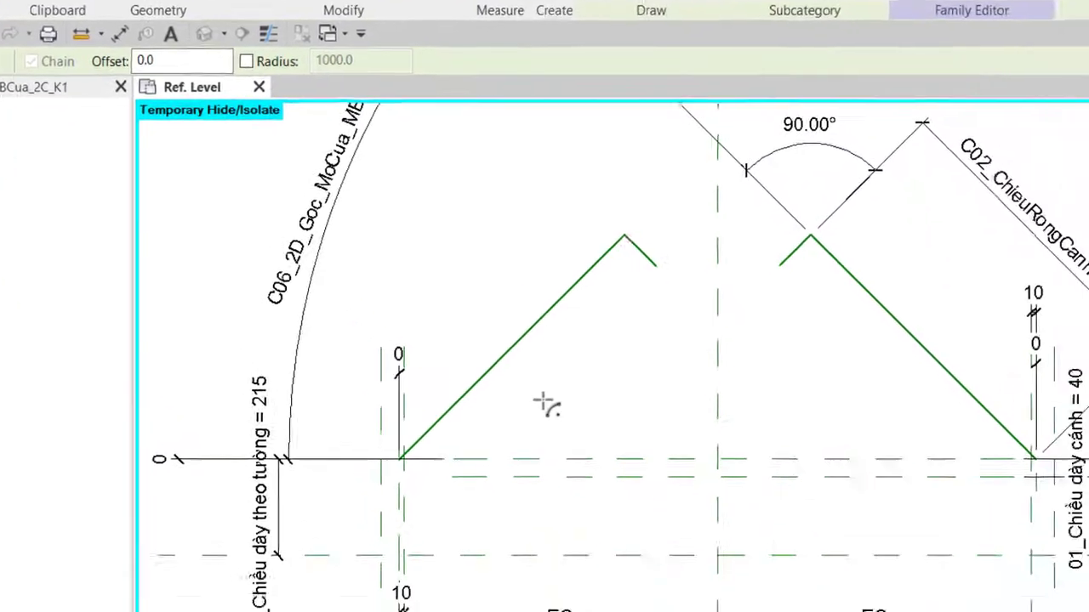
Draw two arcs centred on each hinge, from each leaf tip to the centre line.
scroll(425, 319, up, 2)
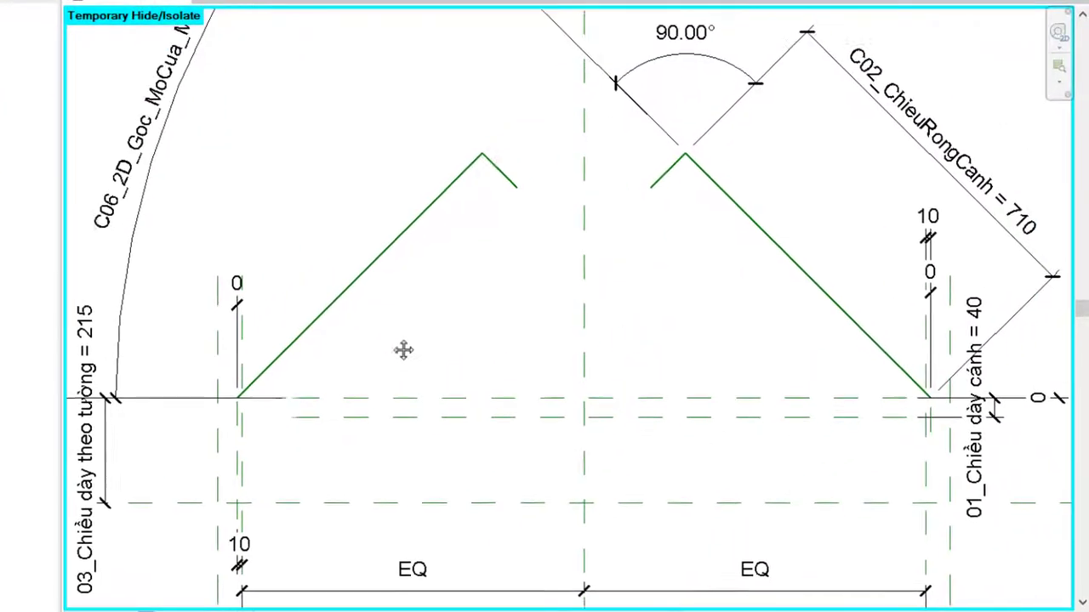
click(234, 402)
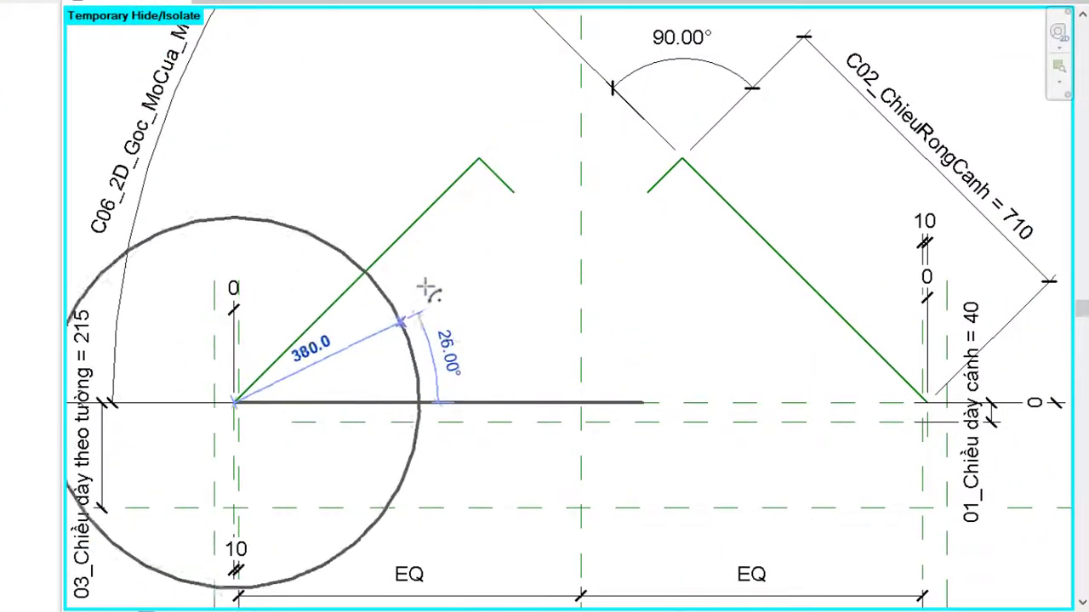
click(479, 160)
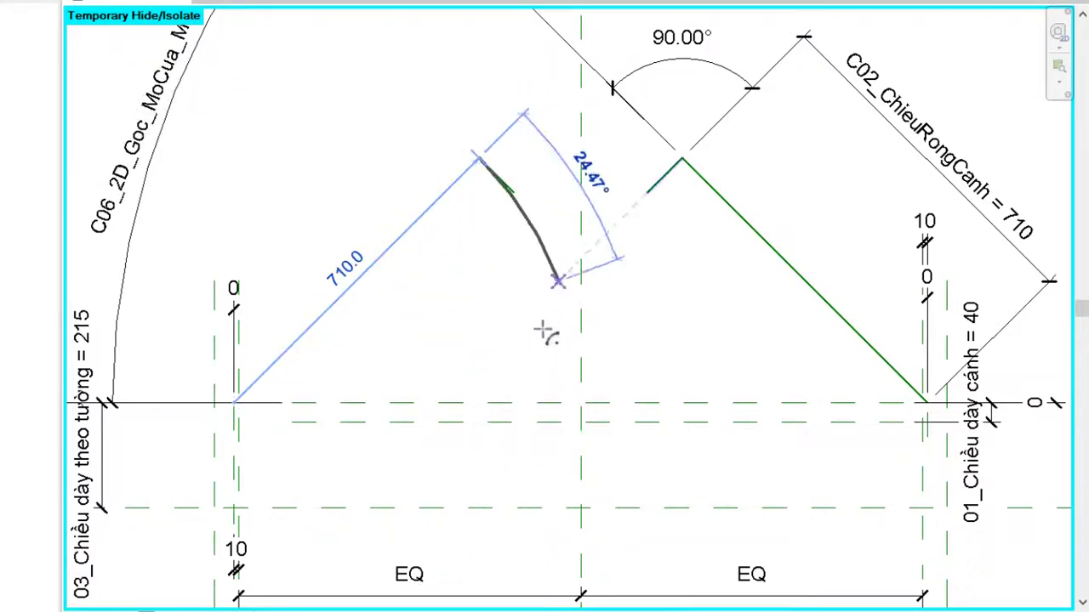
click(579, 402)
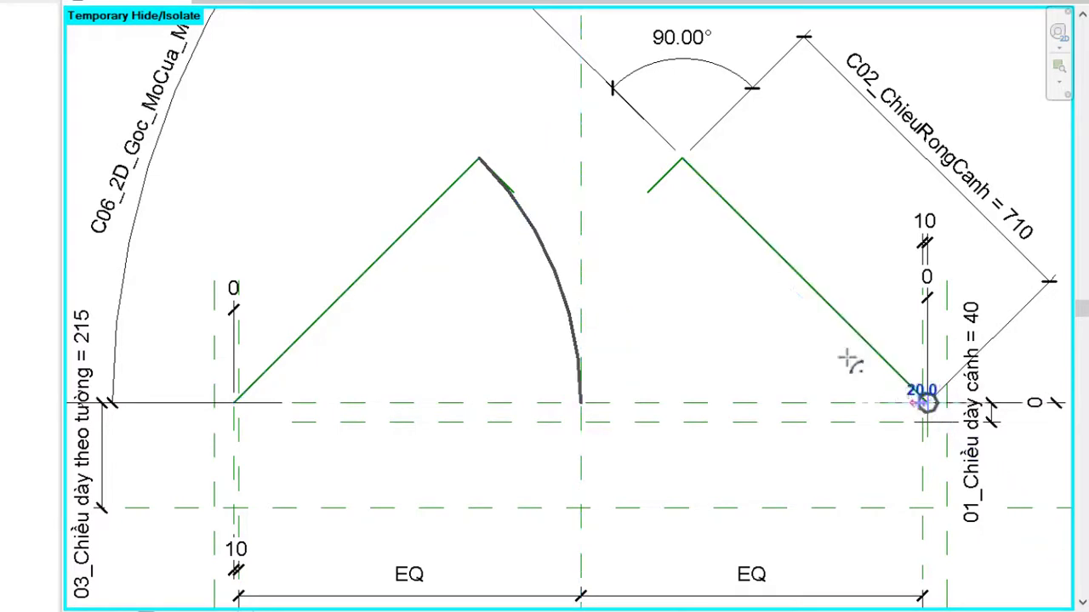
click(926, 403)
click(682, 160)
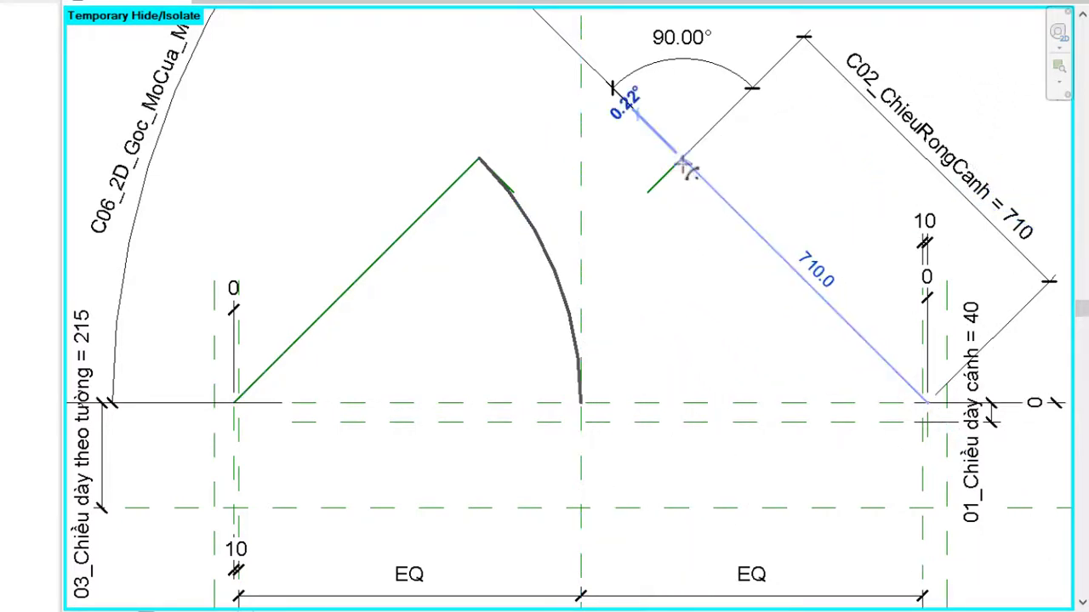
click(582, 403)
key(Escape)
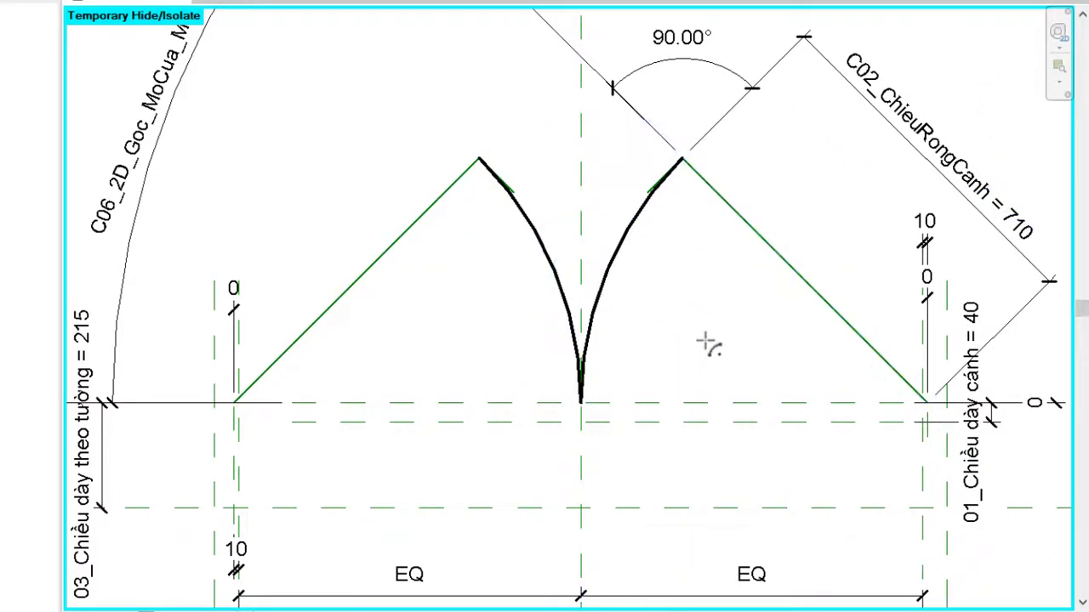
scroll(704, 340, down, 2)
Change the opening-angle dimension to 60°.
middle_drag(703, 336, 712, 394)
click(315, 175)
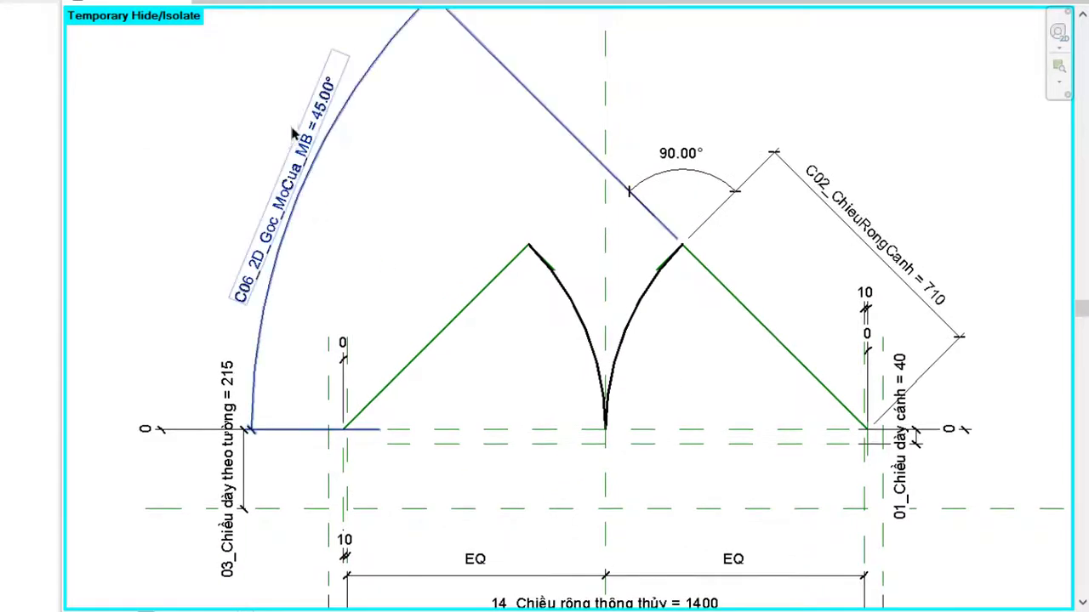
click(317, 115)
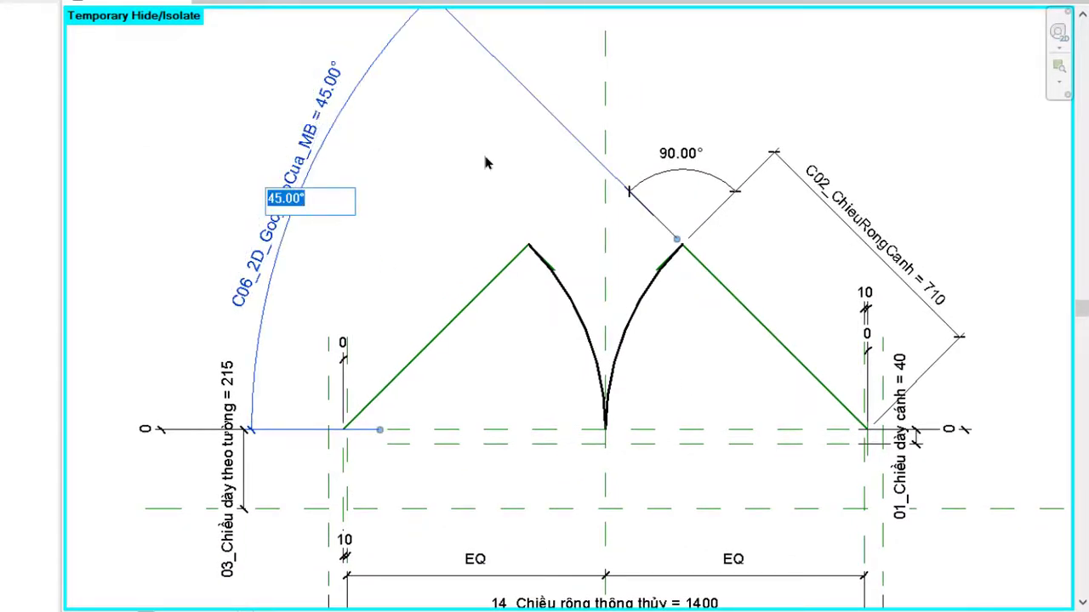
key(BackSpace)
text(60)
key(Return)
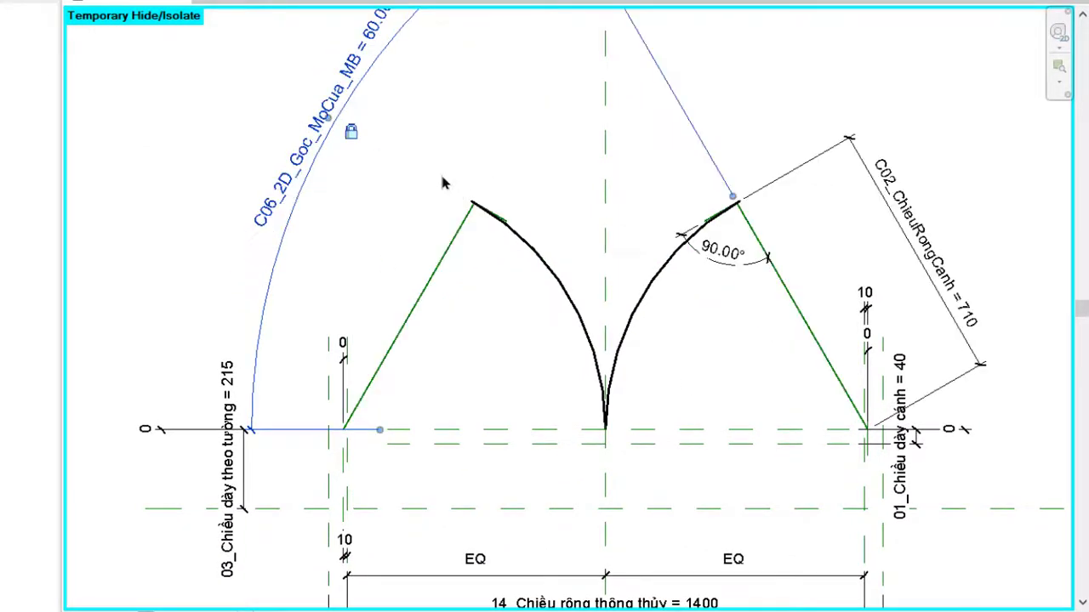
key(Escape)
scroll(478, 216, up, 5)
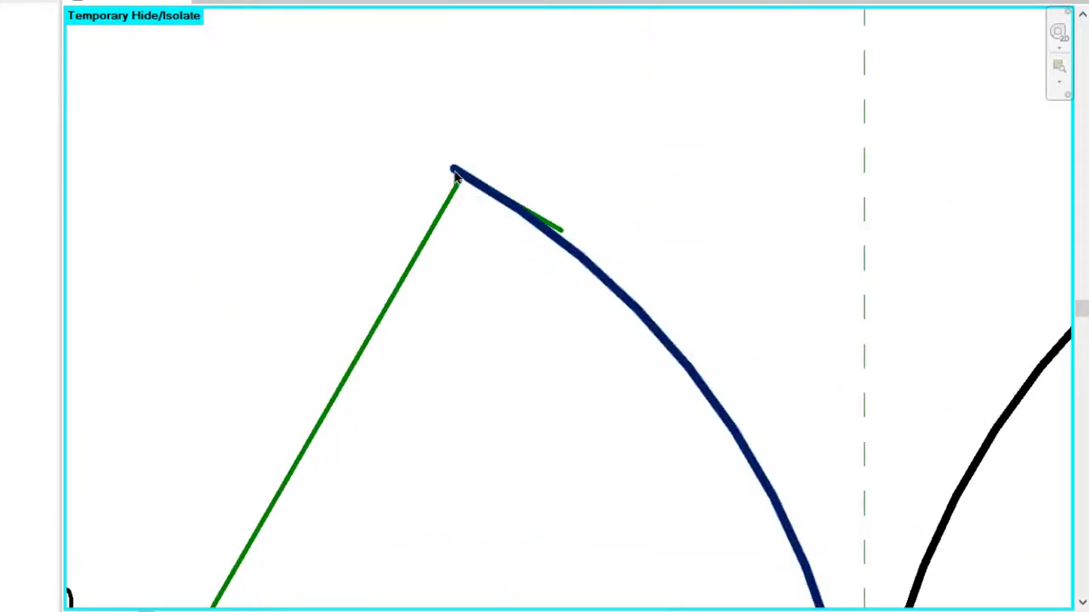
Snap the ends of the left and right swing arcs onto their leaf tips.
click(588, 269)
mouse_move(467, 179)
mouse_down()
mouse_move(653, 339)
mouse_move(498, 211)
mouse_move(485, 183)
mouse_move(475, 189)
mouse_up()
scroll(459, 301, down, 4)
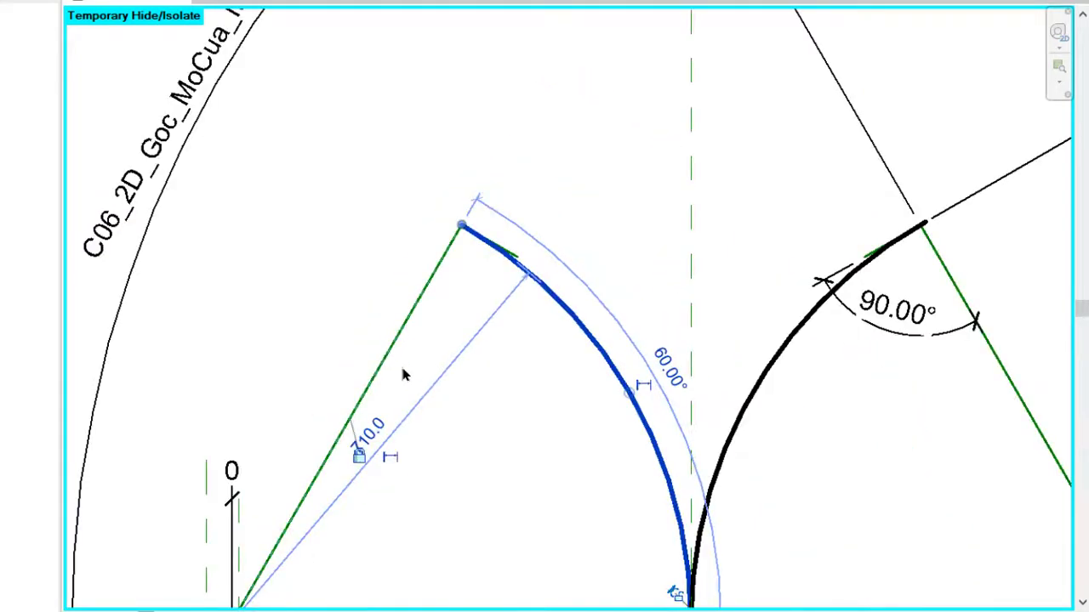
scroll(537, 390, down, 1)
click(561, 341)
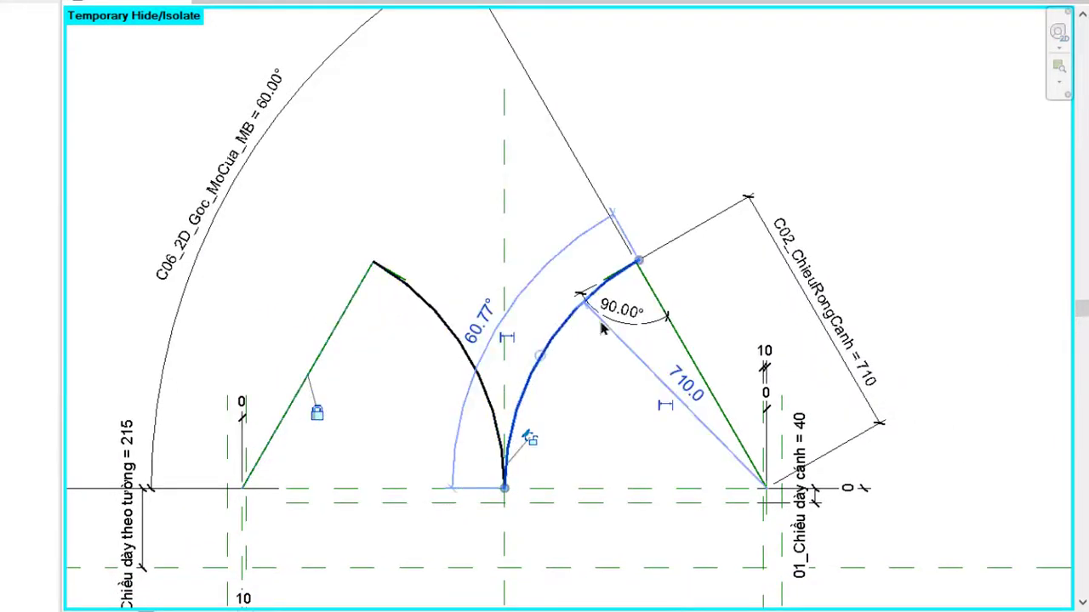
drag(584, 290, 589, 298)
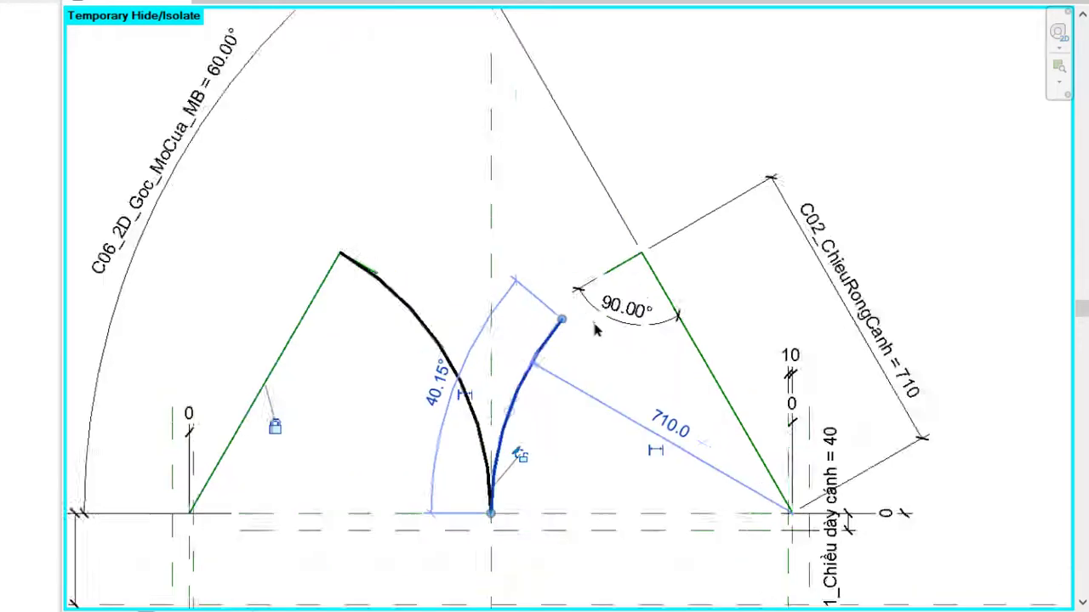
scroll(589, 297, up, 2)
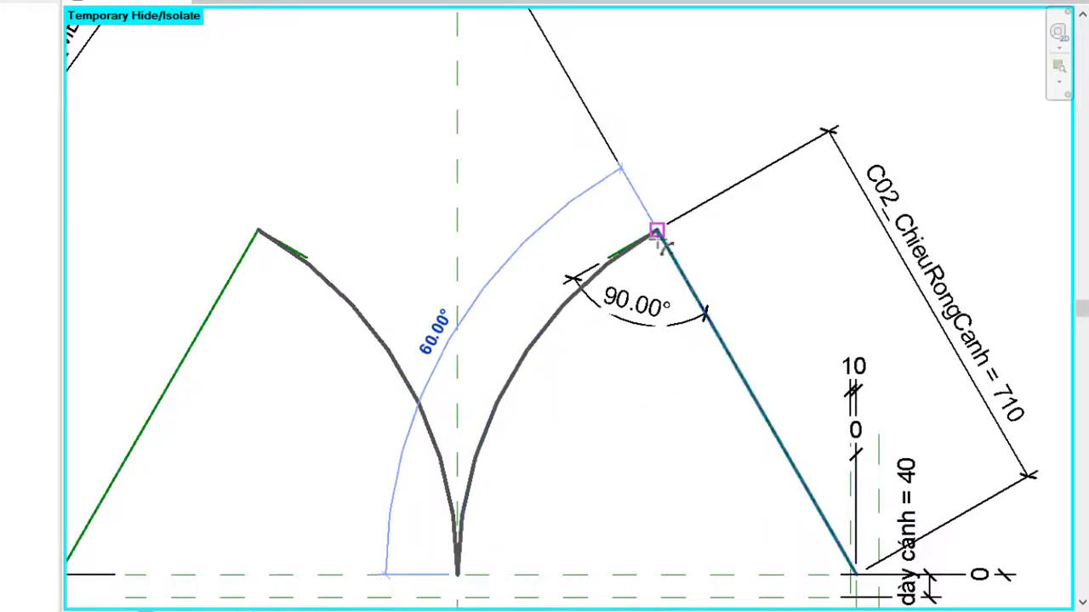
drag(589, 298, 656, 231)
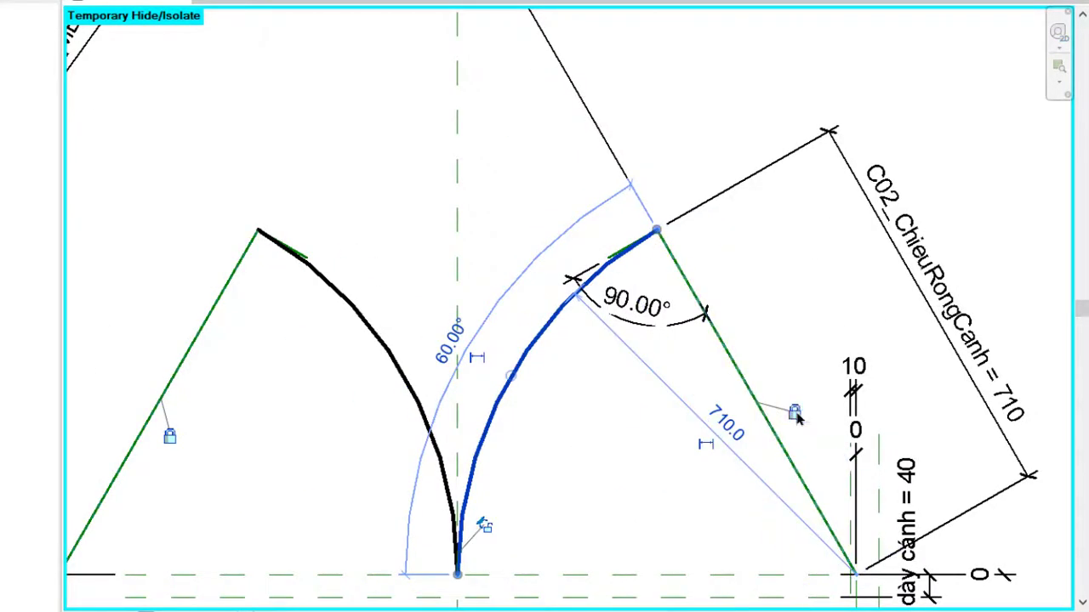
scroll(564, 384, down, 3)
click(297, 156)
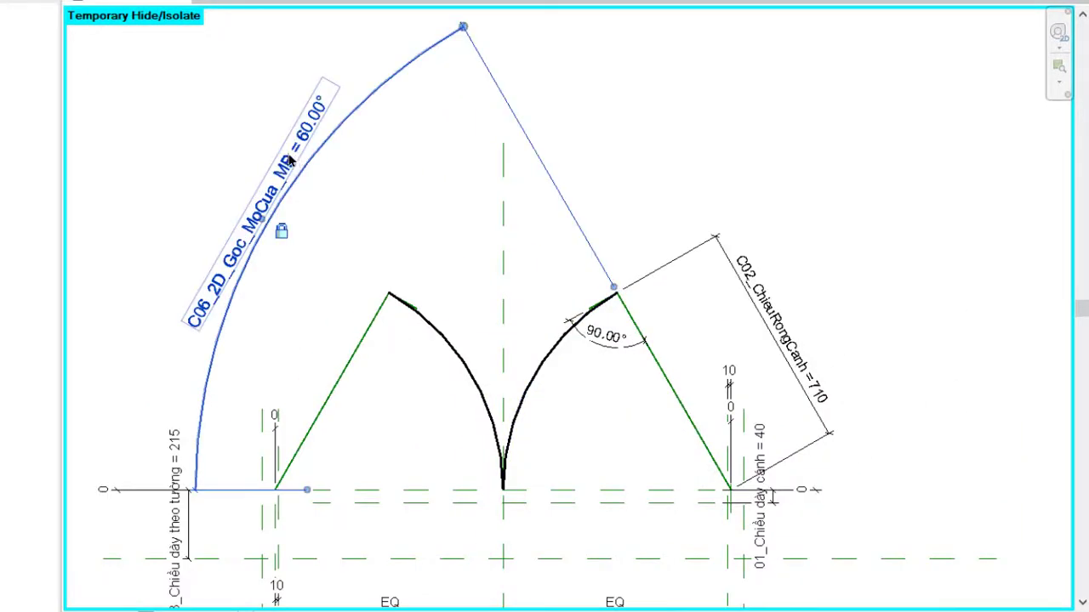
Flex the opening angle through 75° and 30°, then set it back to 45°.
click(289, 160)
text(75)
key(Return)
click(882, 179)
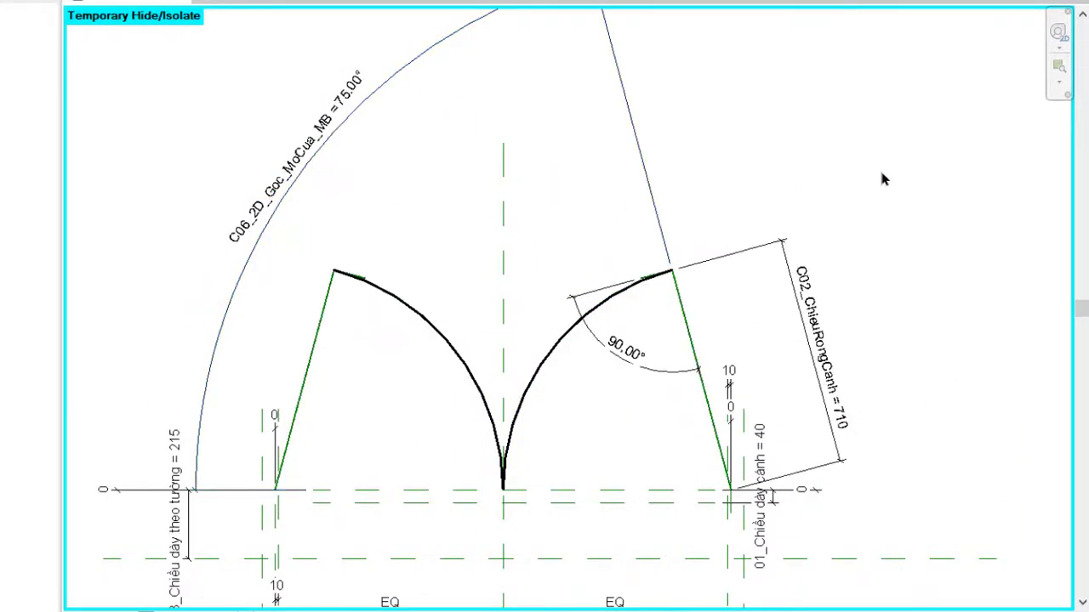
double_click(347, 99)
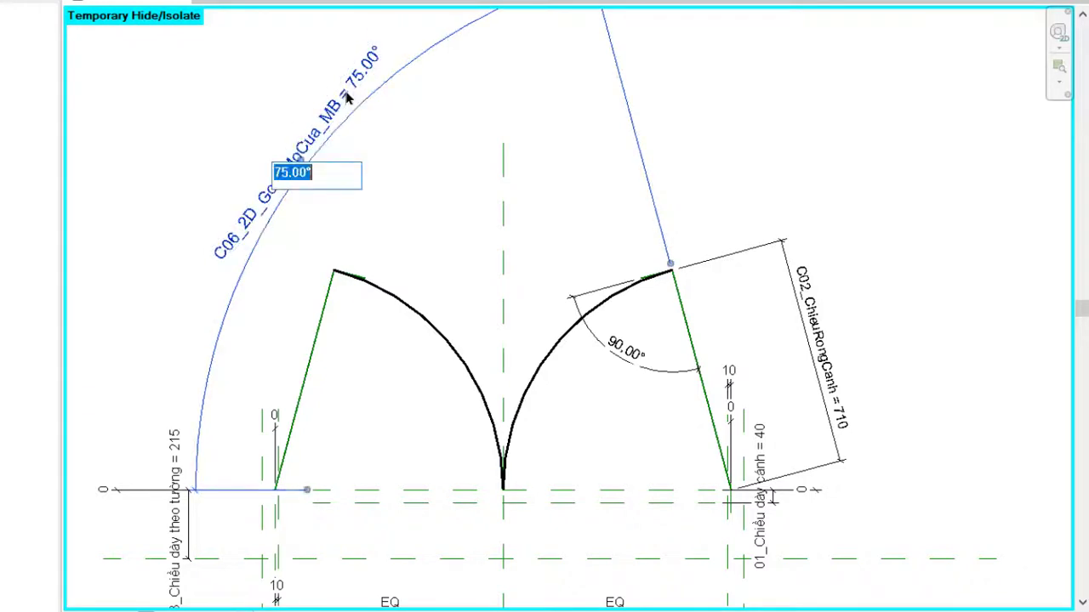
key(Return)
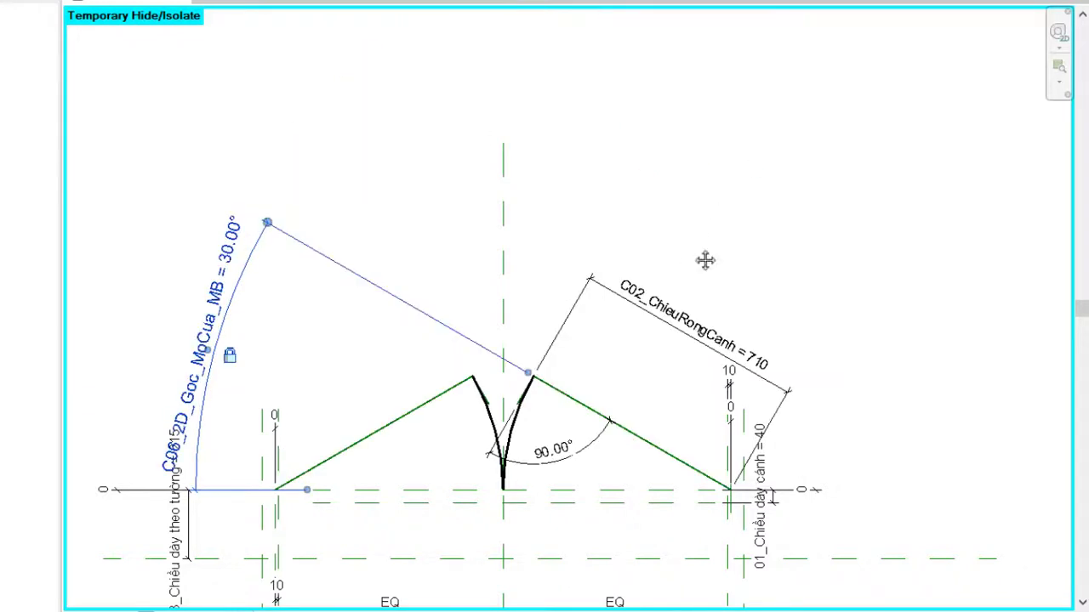
middle_drag(705, 255, 651, 235)
scroll(652, 234, up, 2)
click(368, 260)
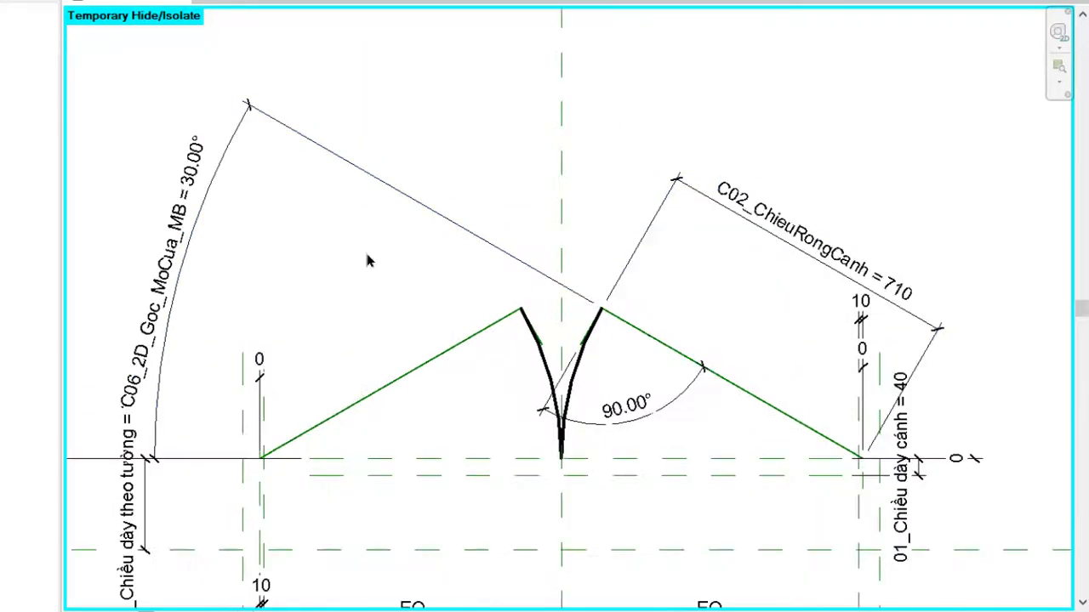
double_click(190, 183)
text(45)
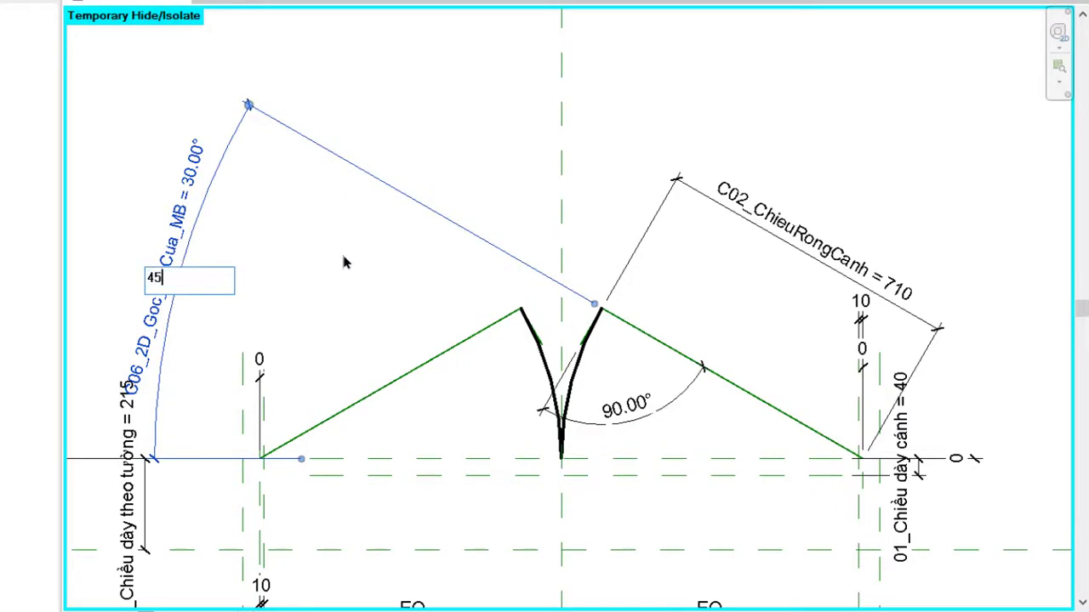
key(Return)
Flex the 03_Chiều dày theo tường wall thickness to 100, then 300.
middle_drag(354, 257, 412, 149)
click(213, 272)
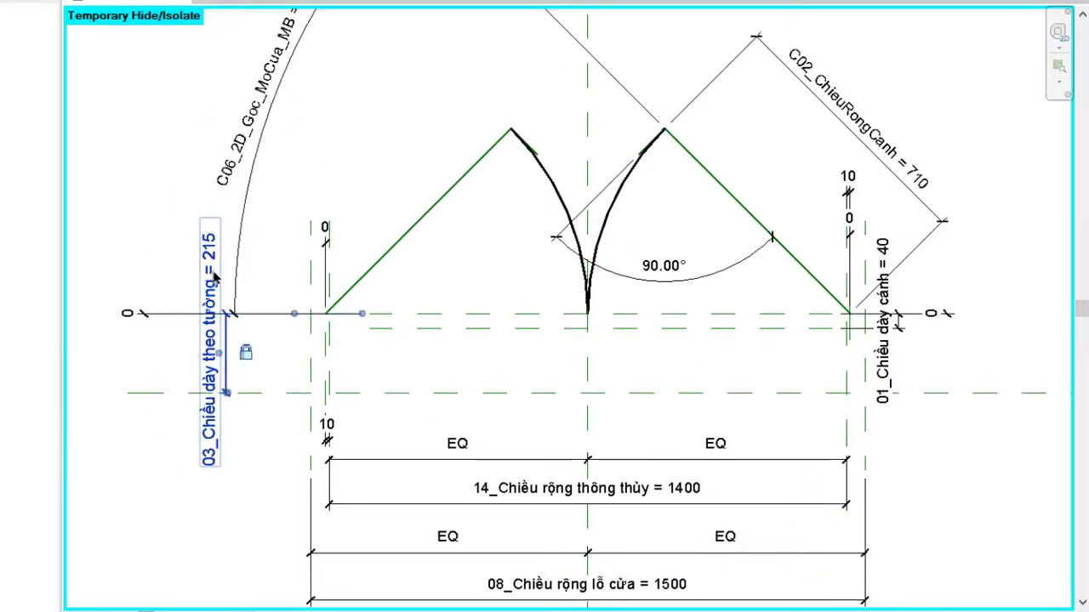
click(213, 281)
text(1)
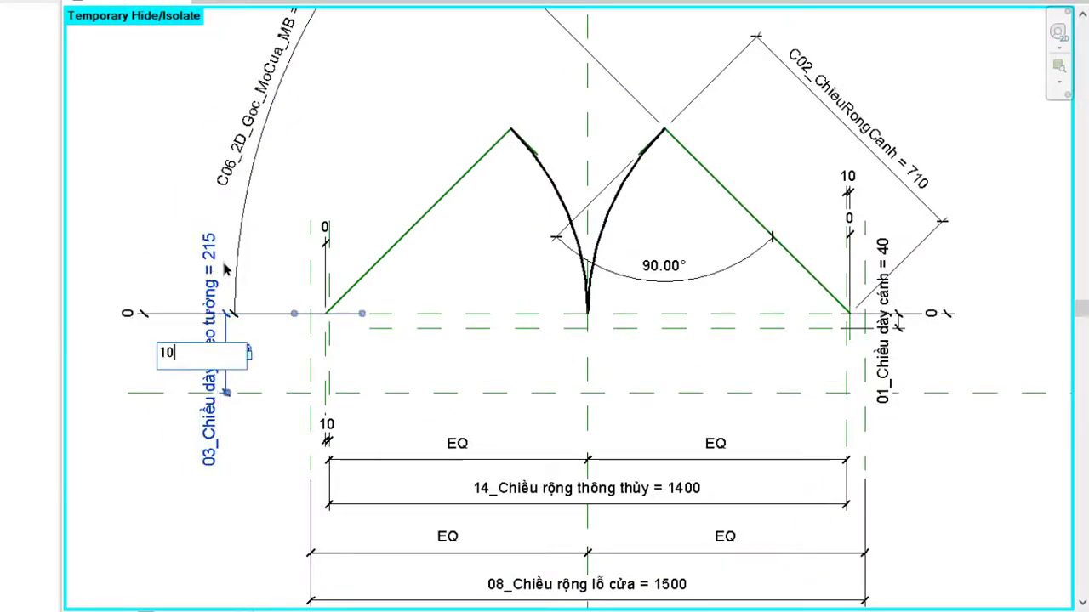
text(0)
key(Return)
click(523, 364)
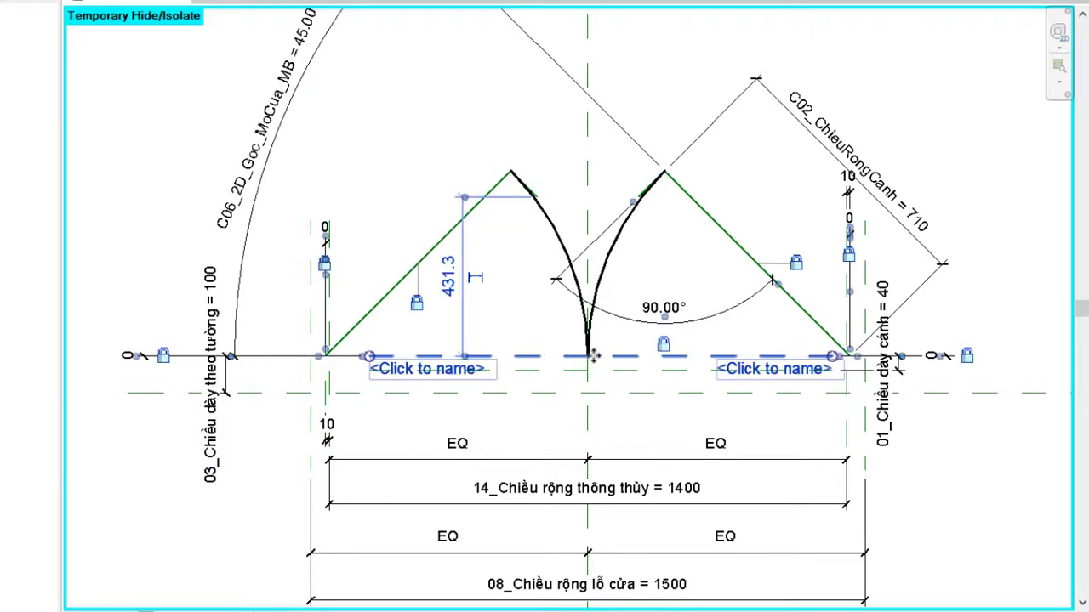
key(Escape)
double_click(208, 292)
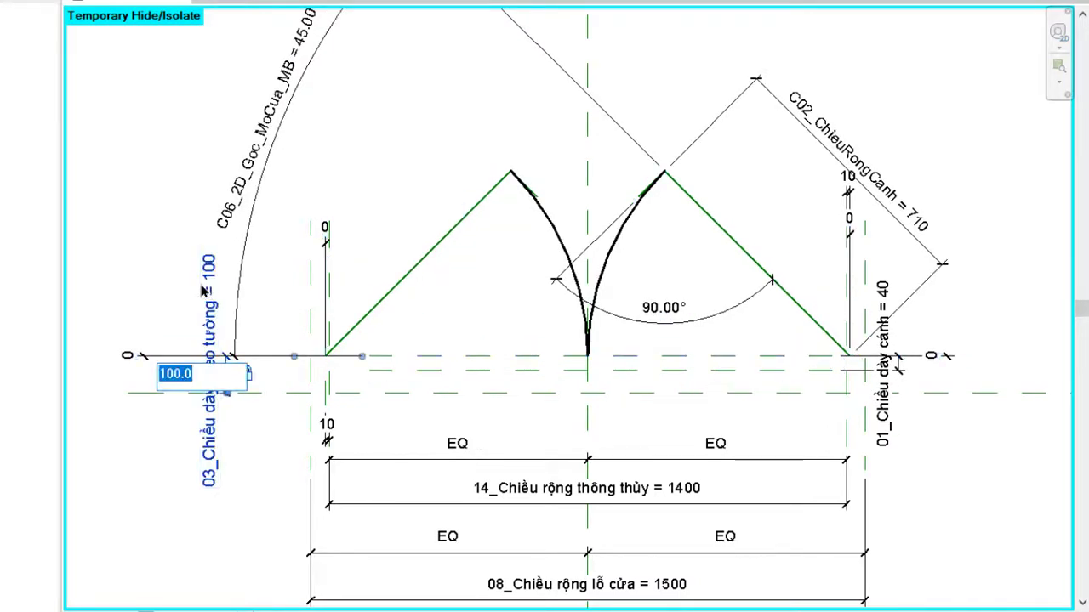
text(300)
key(Return)
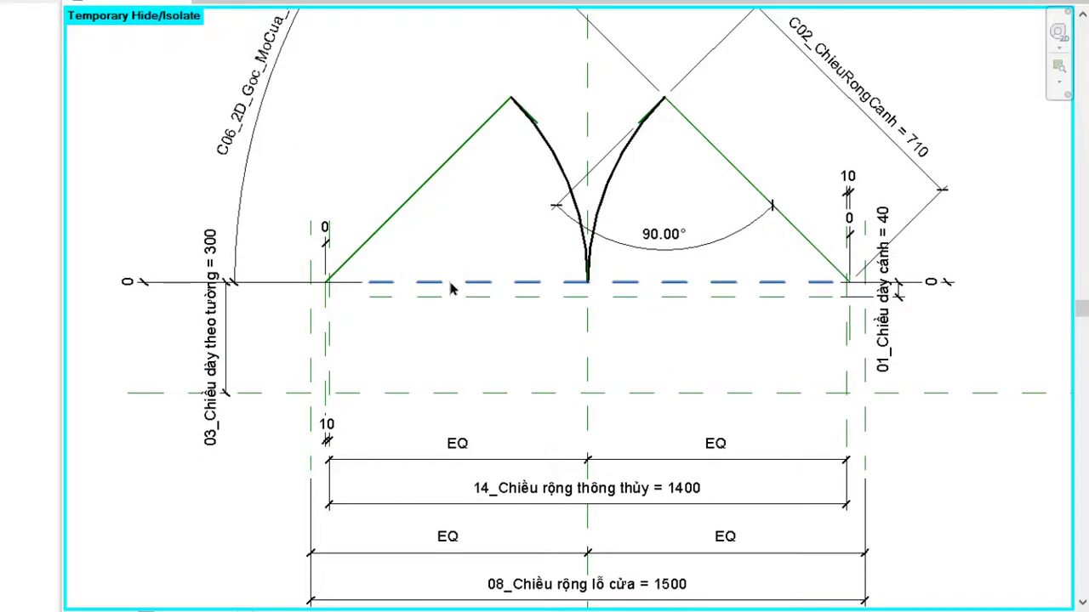
Set the wall-thickness dimension back to 215.
click(450, 283)
click(172, 212)
click(209, 259)
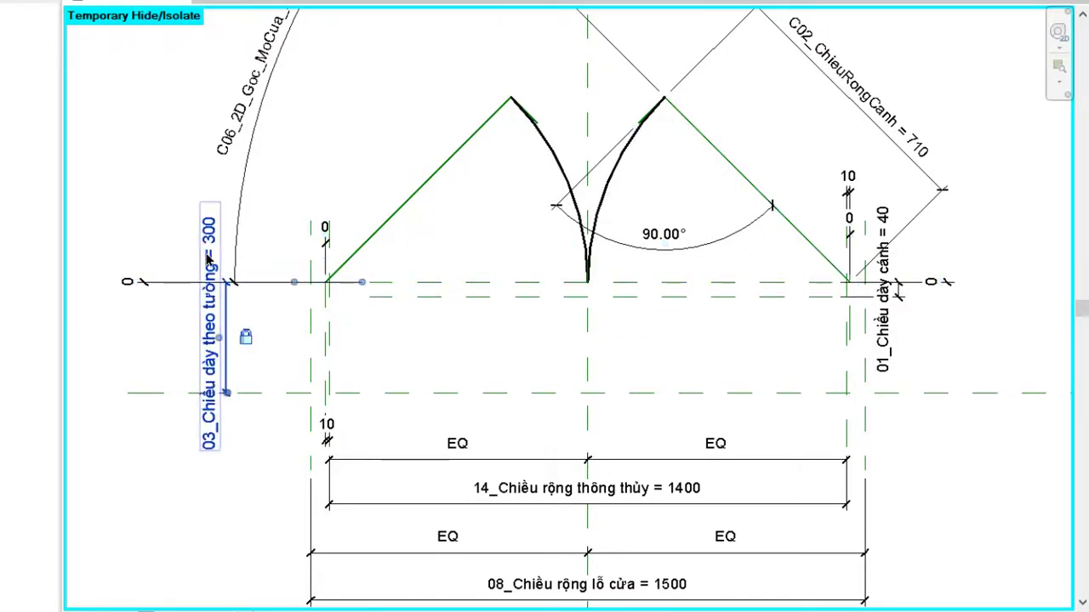
click(207, 260)
text(21)
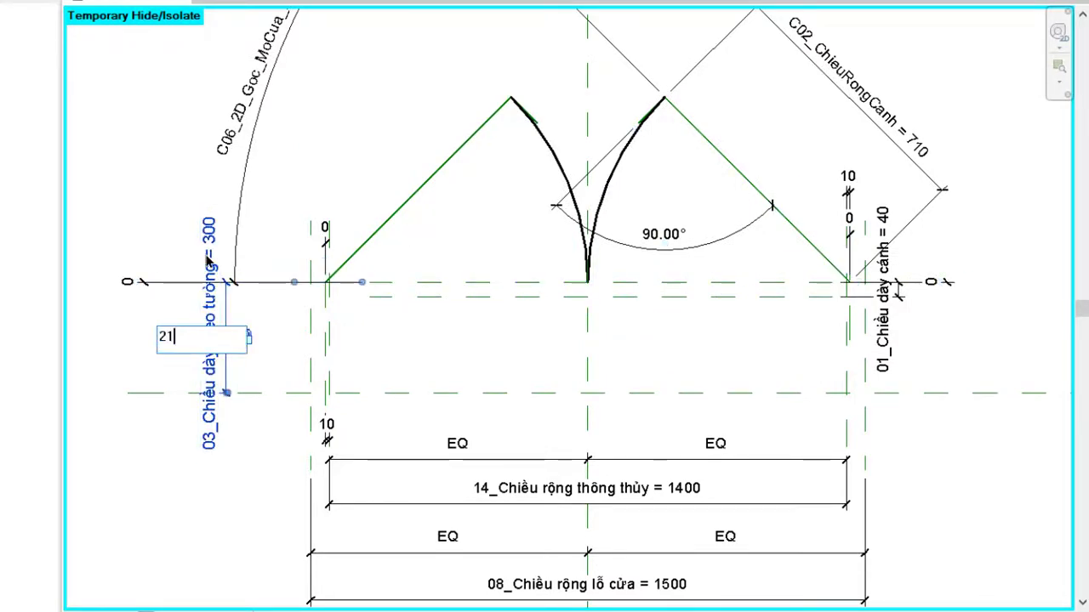
text(5)
key(Return)
click(137, 167)
scroll(127, 230, down, 1)
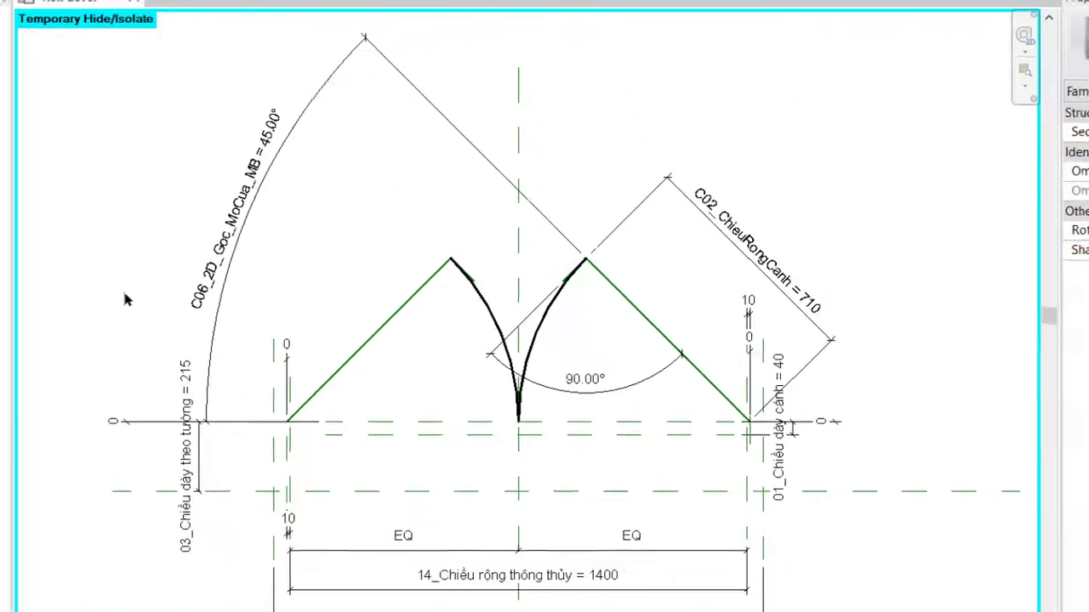
Limit both swing arcs' visibility to Medium and Fine detail, clearing Coarse.
click(166, 417)
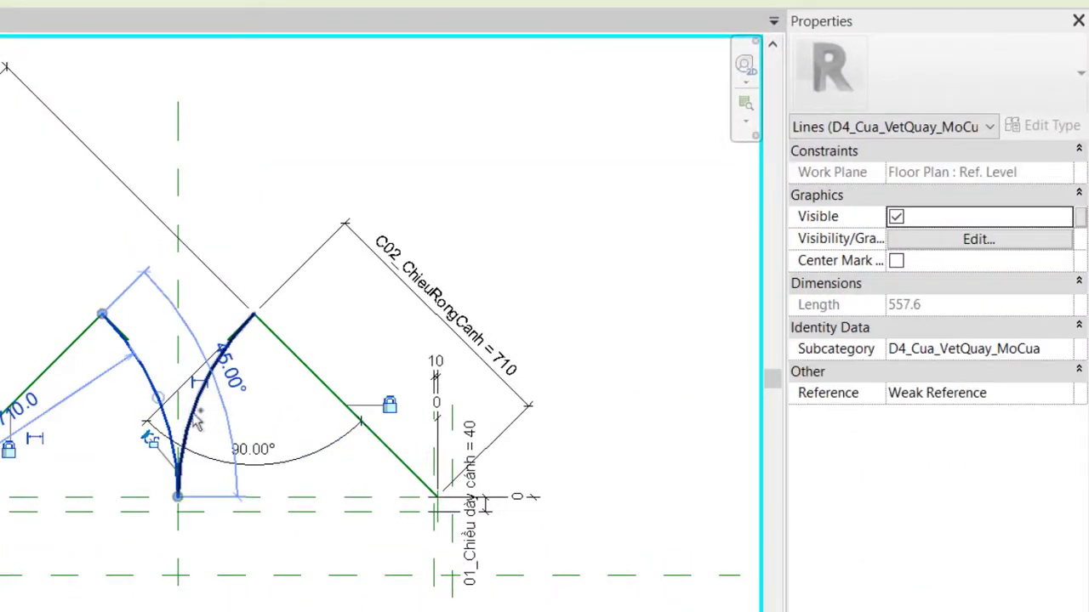
ctrl+click(197, 418)
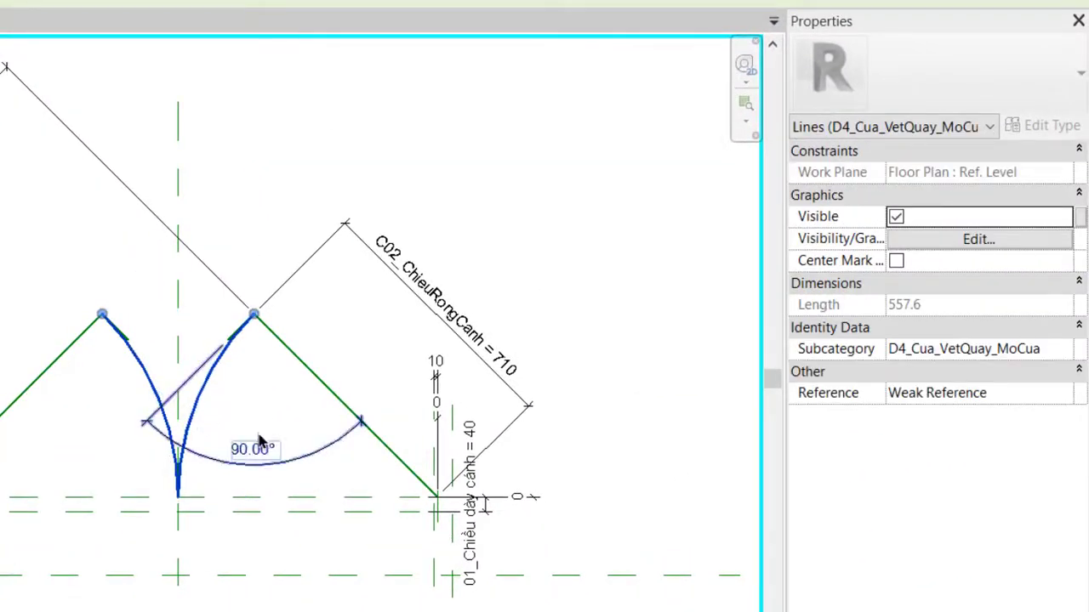
scroll(262, 405, up, 1)
scroll(270, 399, up, 1)
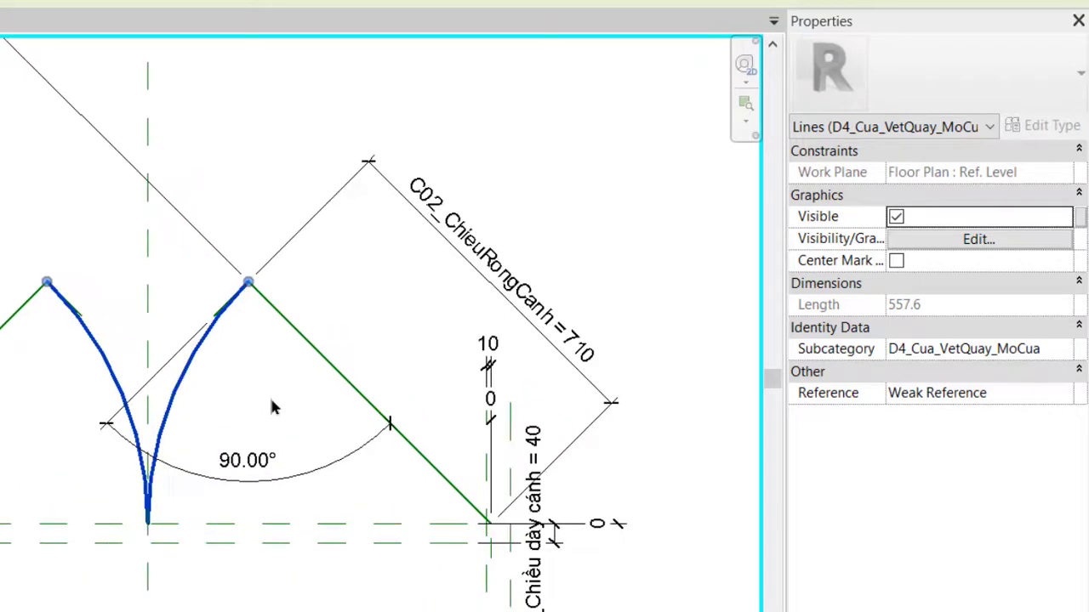
click(956, 244)
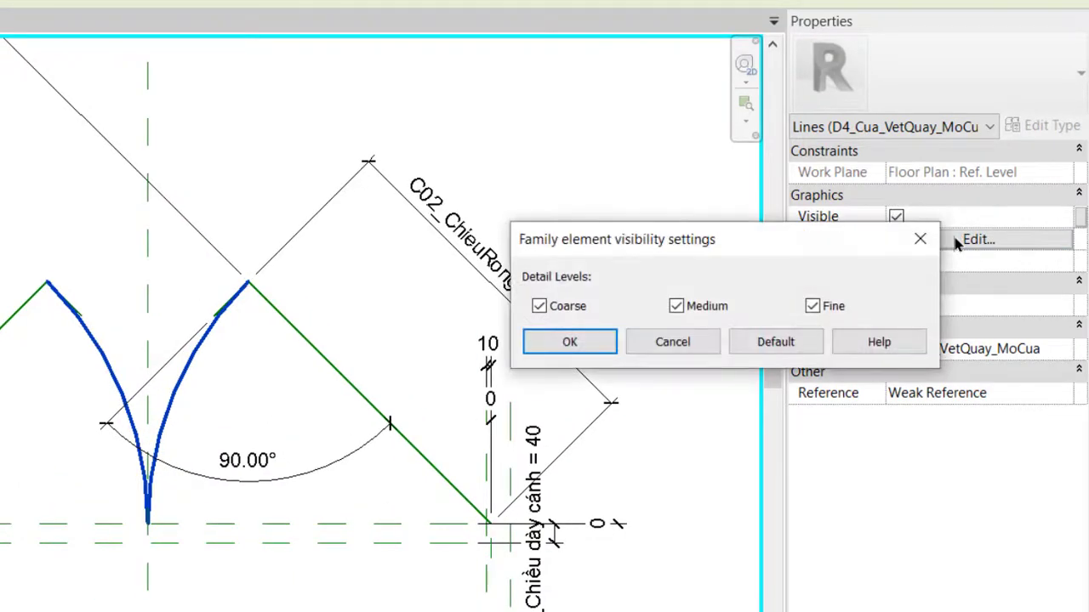
click(539, 308)
click(583, 345)
click(682, 353)
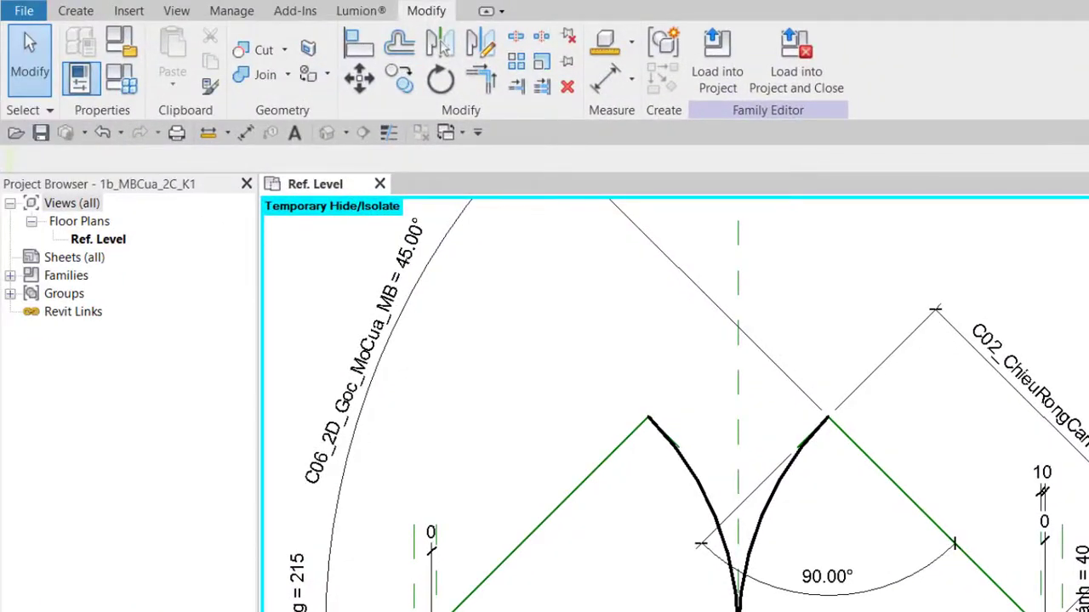
Open Project_KiemTraCua from the 01_CD_Go folder and load the door family into it.
click(15, 133)
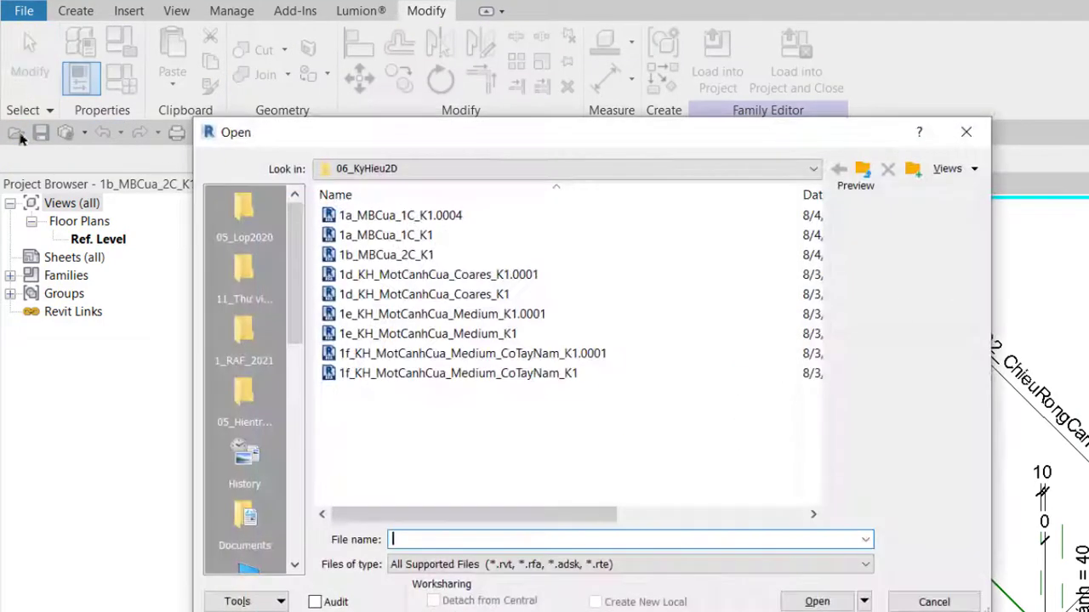
click(767, 168)
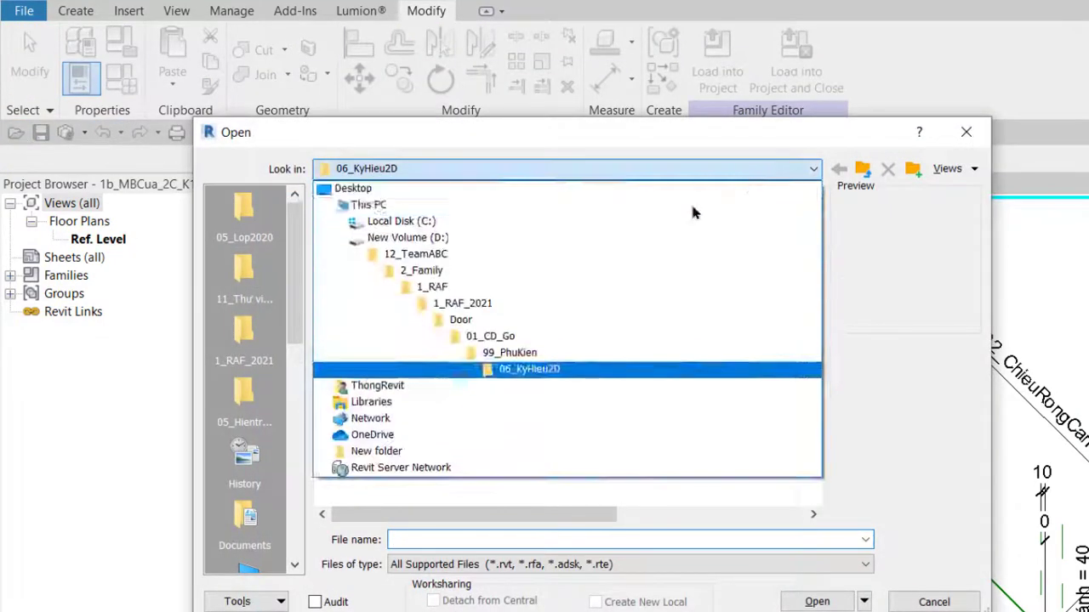
click(521, 337)
click(392, 294)
click(815, 601)
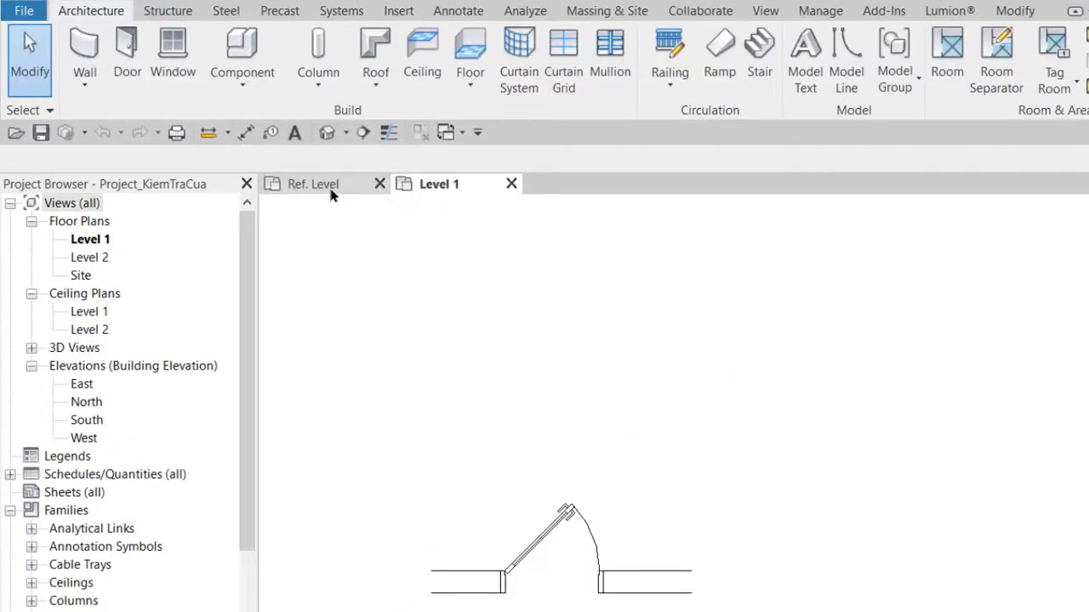
click(332, 187)
click(717, 64)
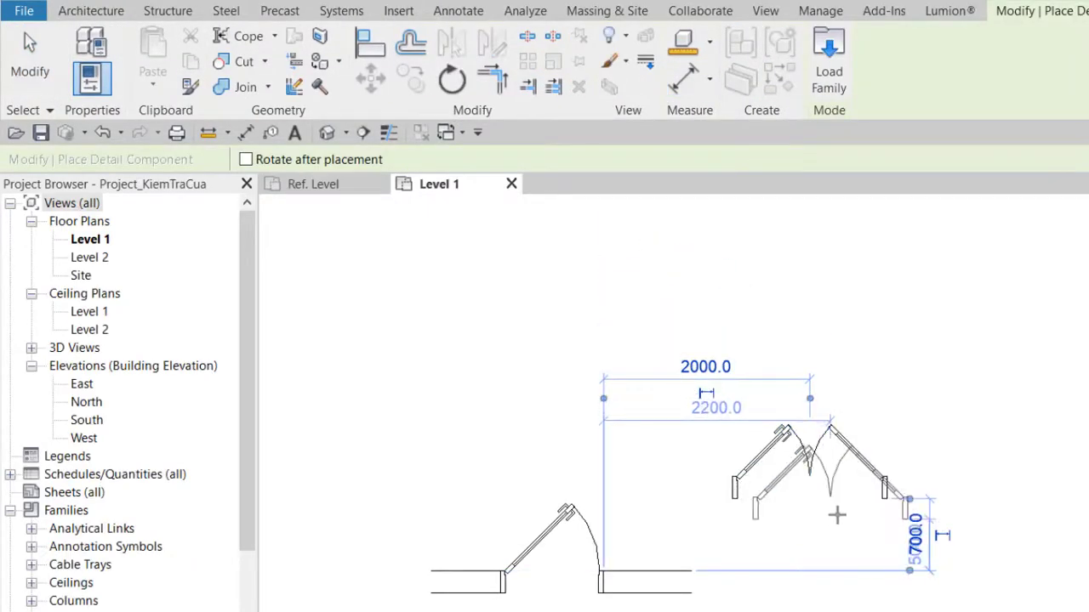
Place the double door in Level 1 and sketch the left wall stub with detail lines.
click(817, 511)
key(Escape)
key(Escape)
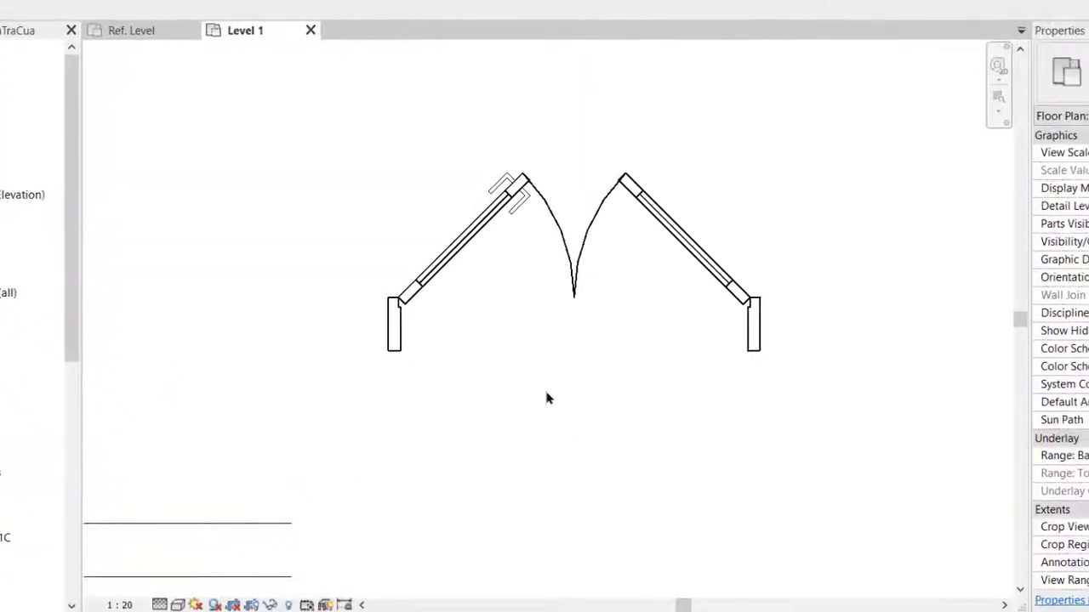
key(d)
key(l)
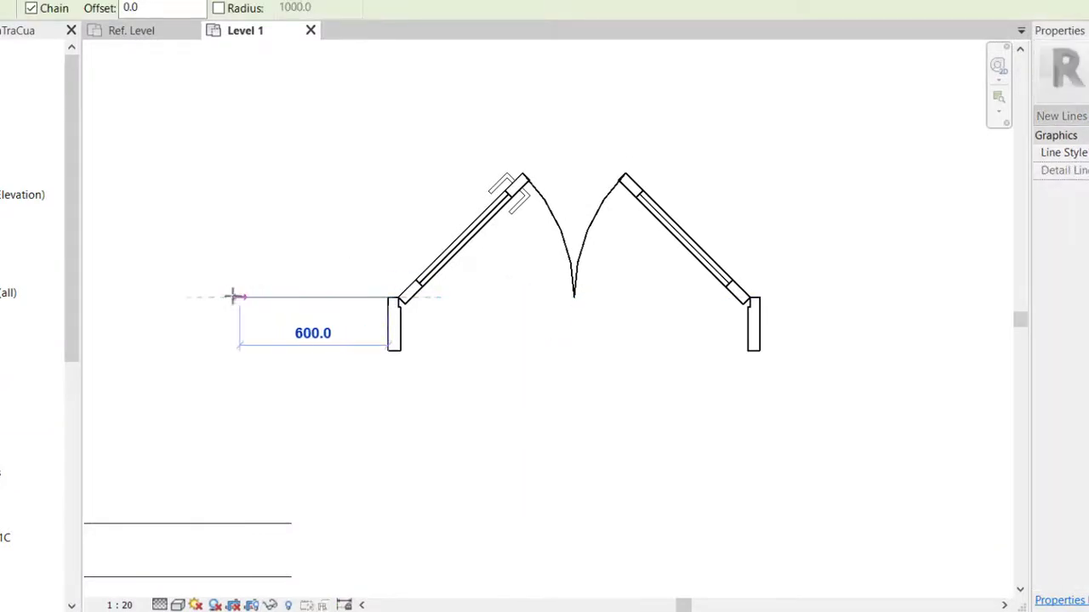
click(213, 297)
click(388, 297)
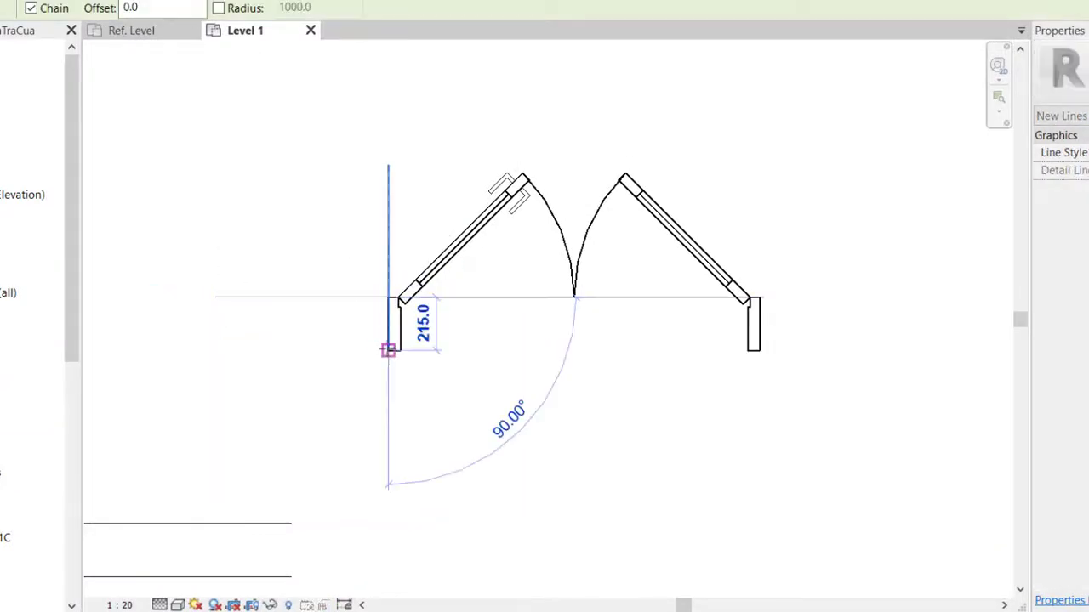
click(389, 349)
click(215, 350)
key(Escape)
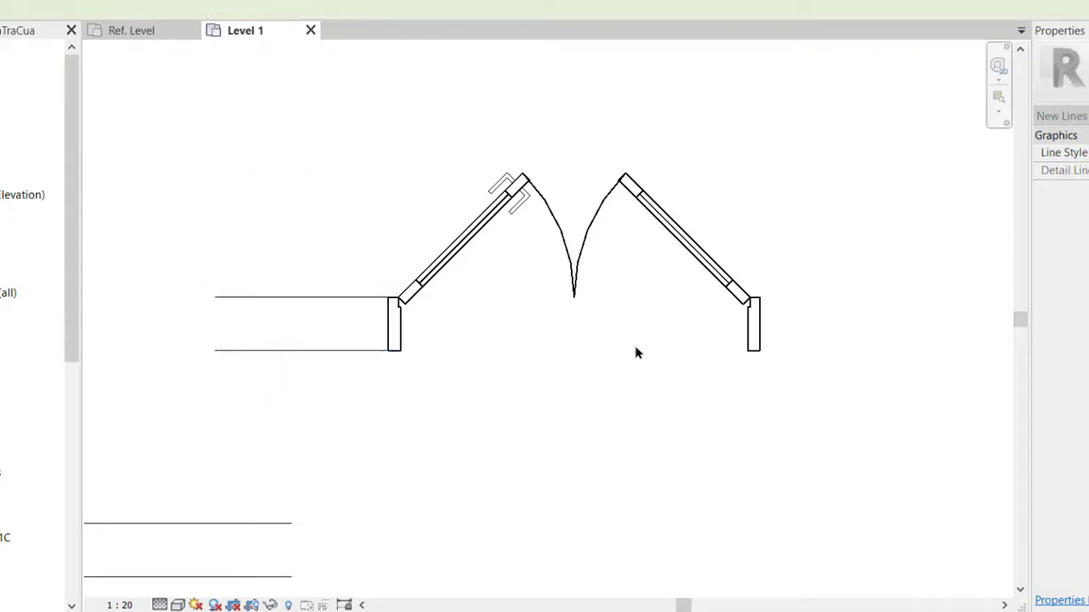
Sketch the right wall stub with detail lines running 600 out from the jamb.
click(759, 297)
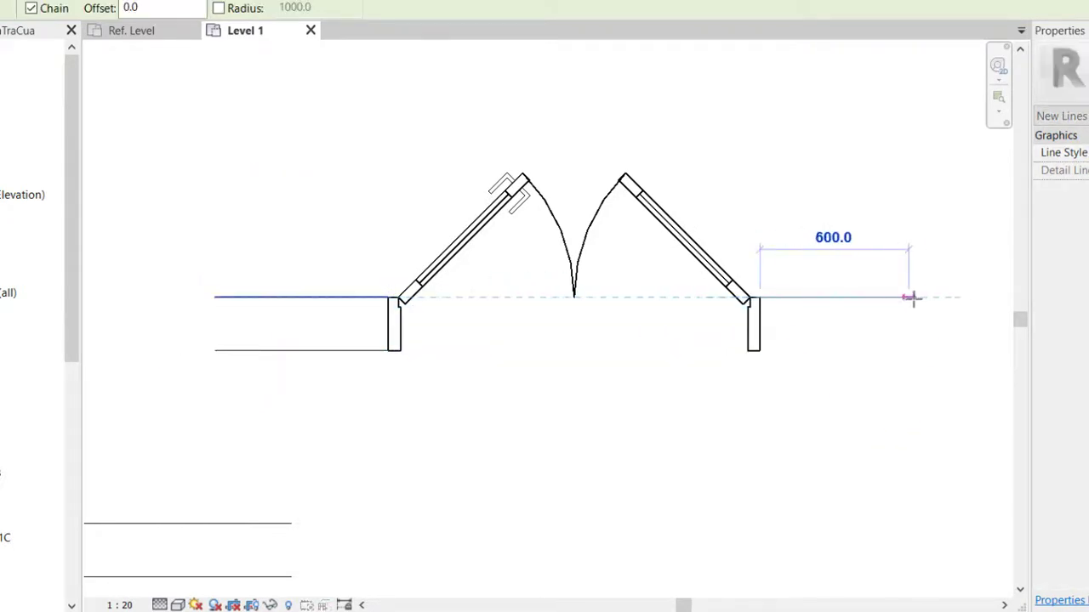
click(924, 297)
key(Escape)
click(760, 297)
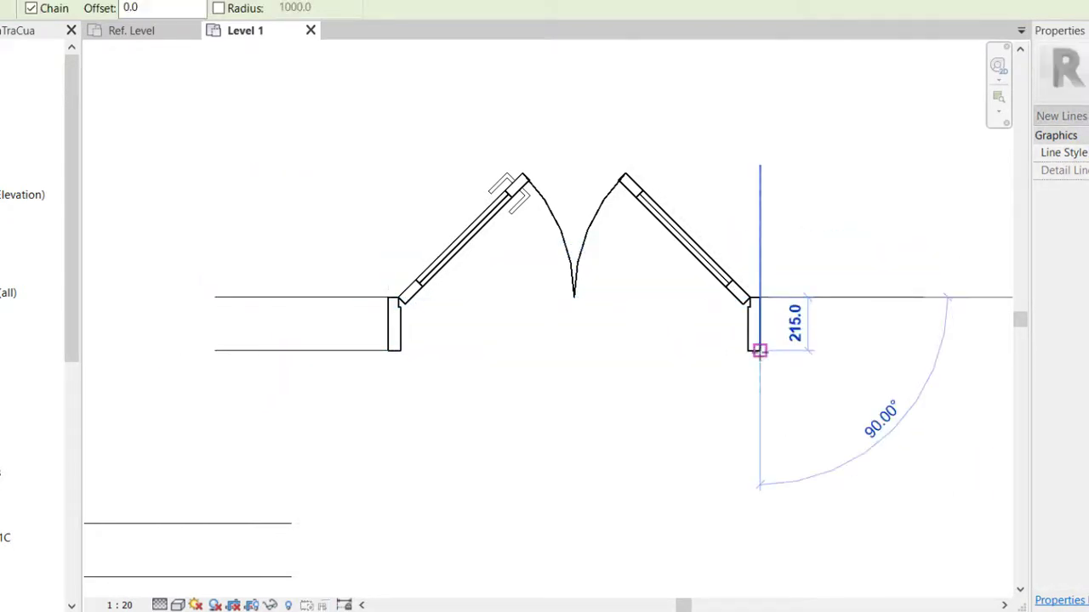
click(759, 350)
click(923, 349)
key(Escape)
key(Escape)
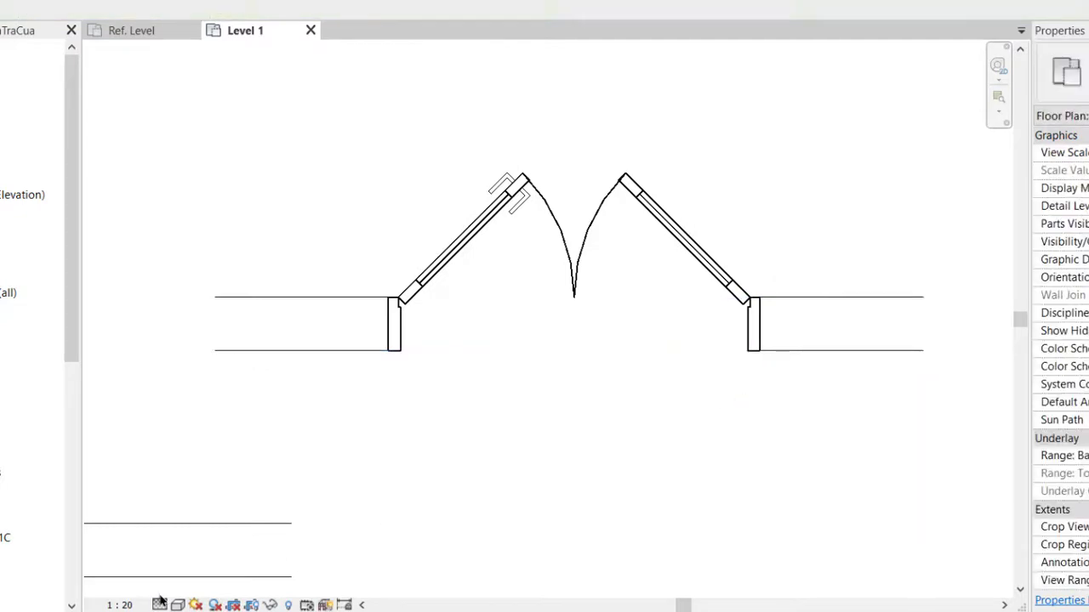
View the placed door at Coarse, Medium and Fine detail, then return to the family's Ref. Level plan.
click(159, 605)
click(191, 551)
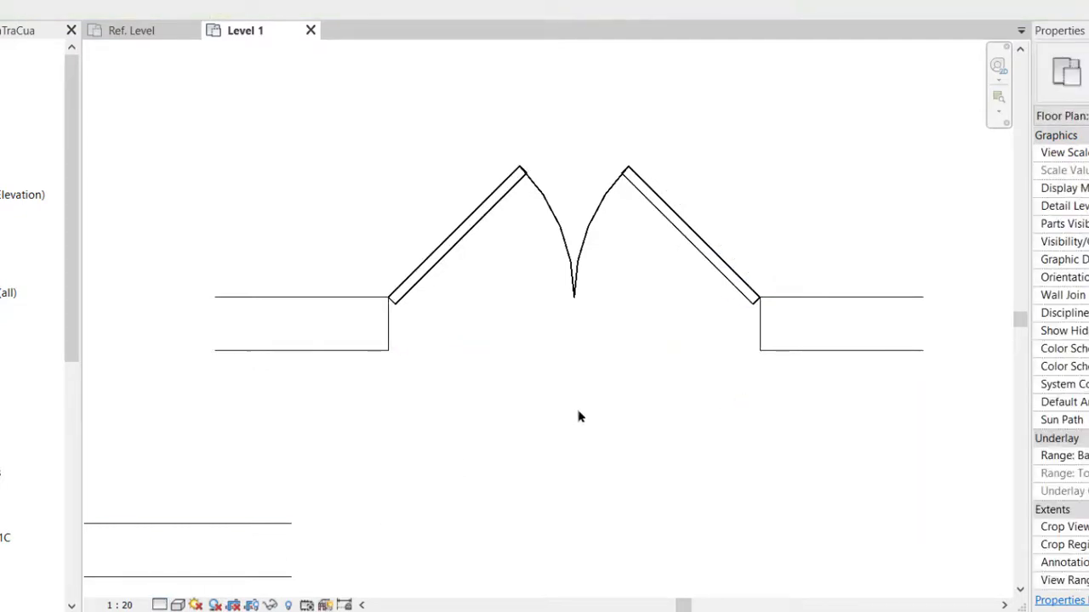
middle_drag(647, 413, 535, 458)
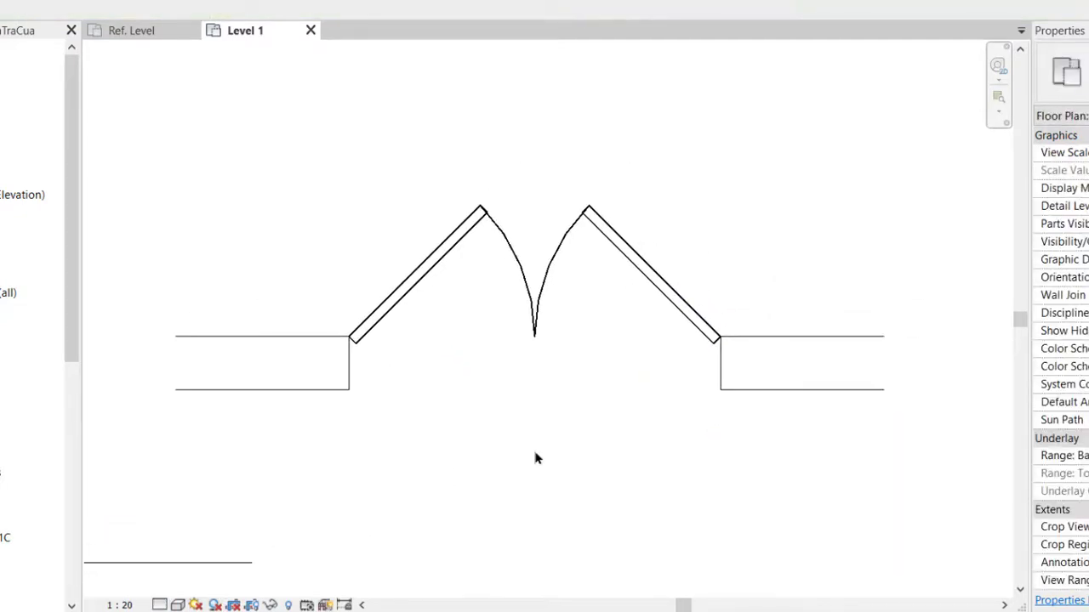
click(162, 605)
click(180, 576)
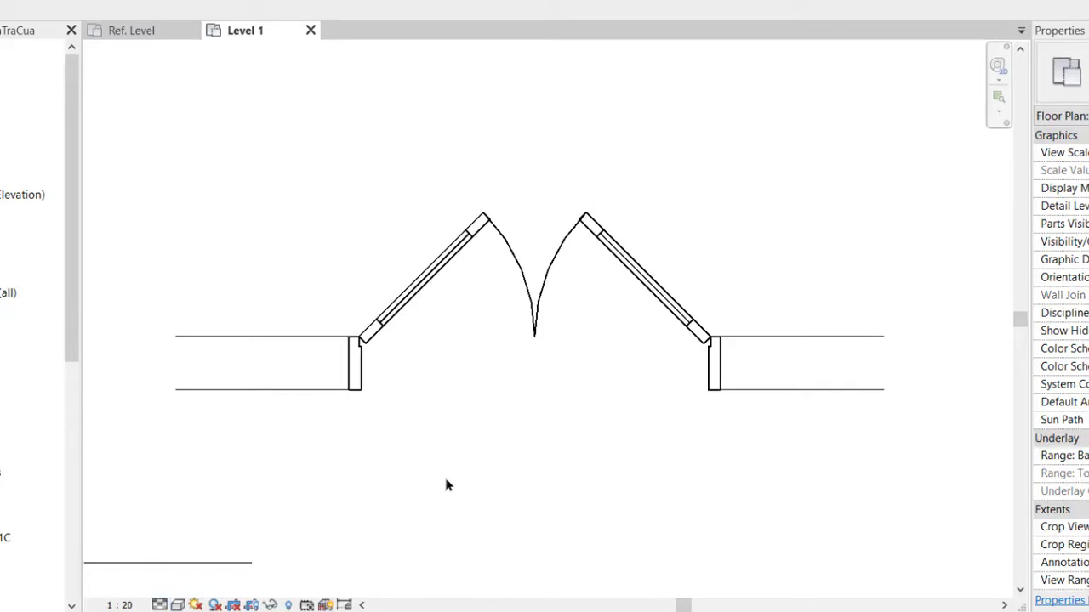
click(361, 374)
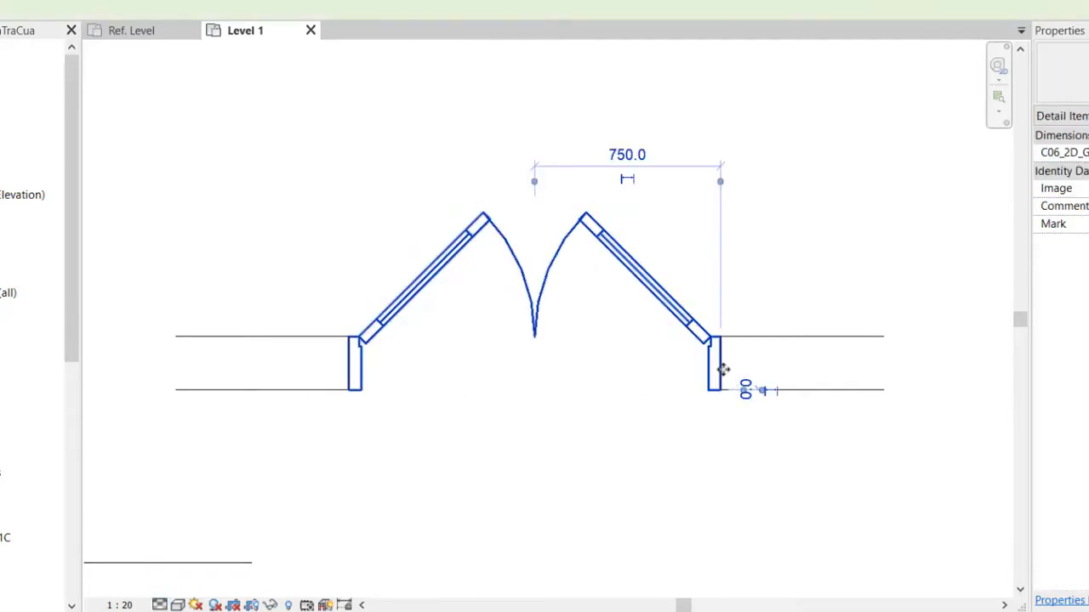
click(465, 443)
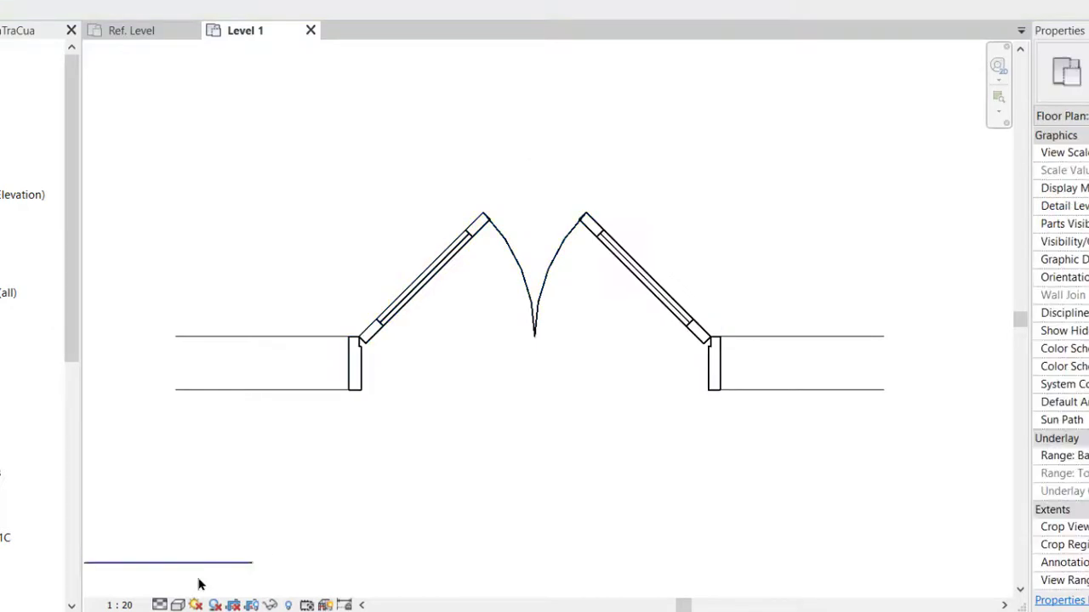
click(162, 605)
click(180, 586)
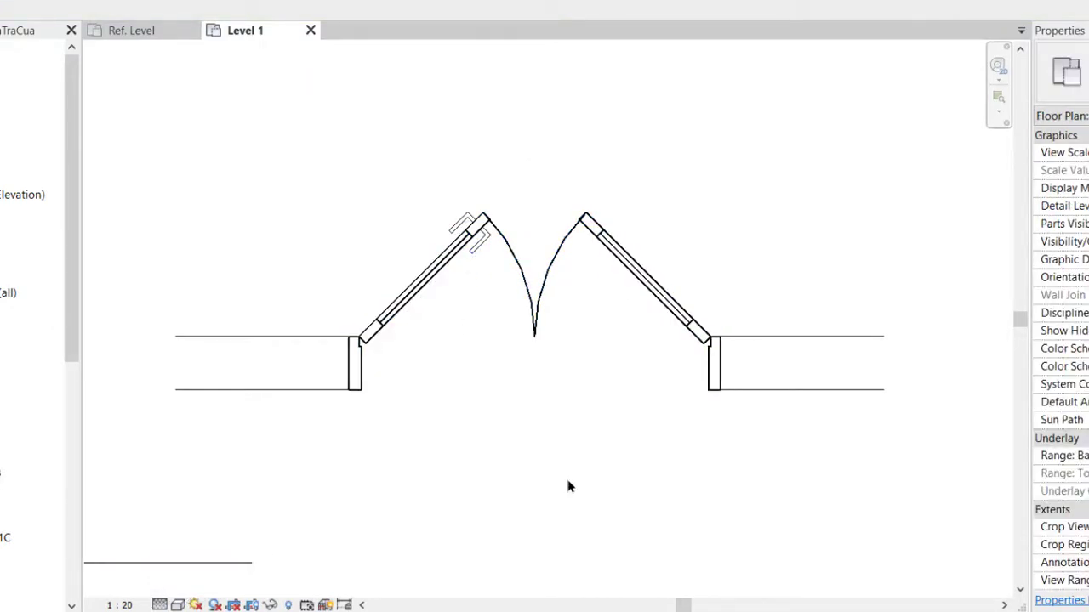
click(147, 34)
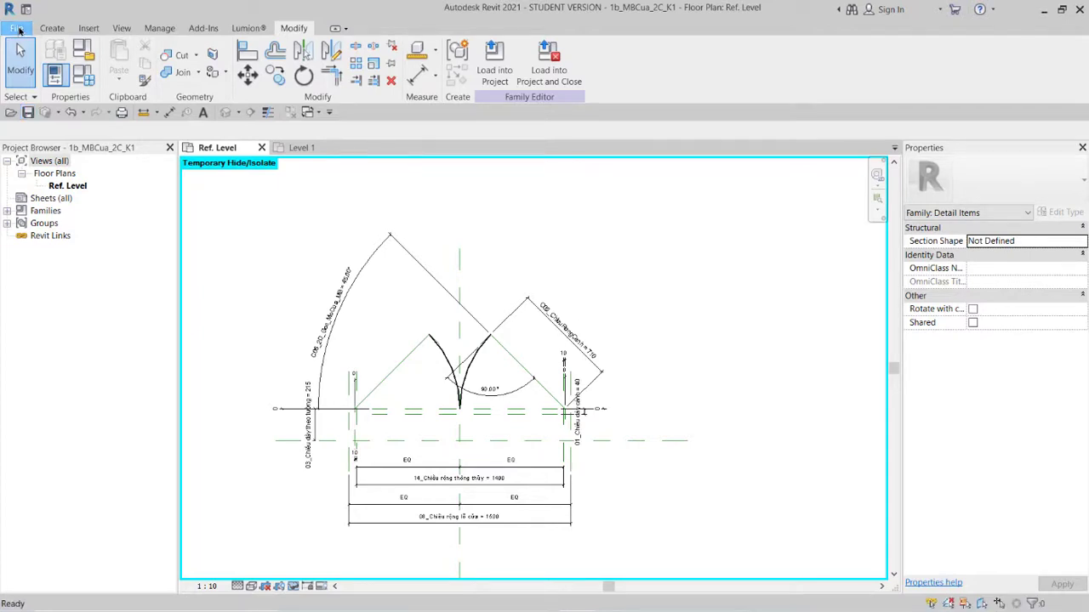
Close the 1b_MBCua_2C_K1 door family document from the File menu.
click(17, 29)
click(63, 350)
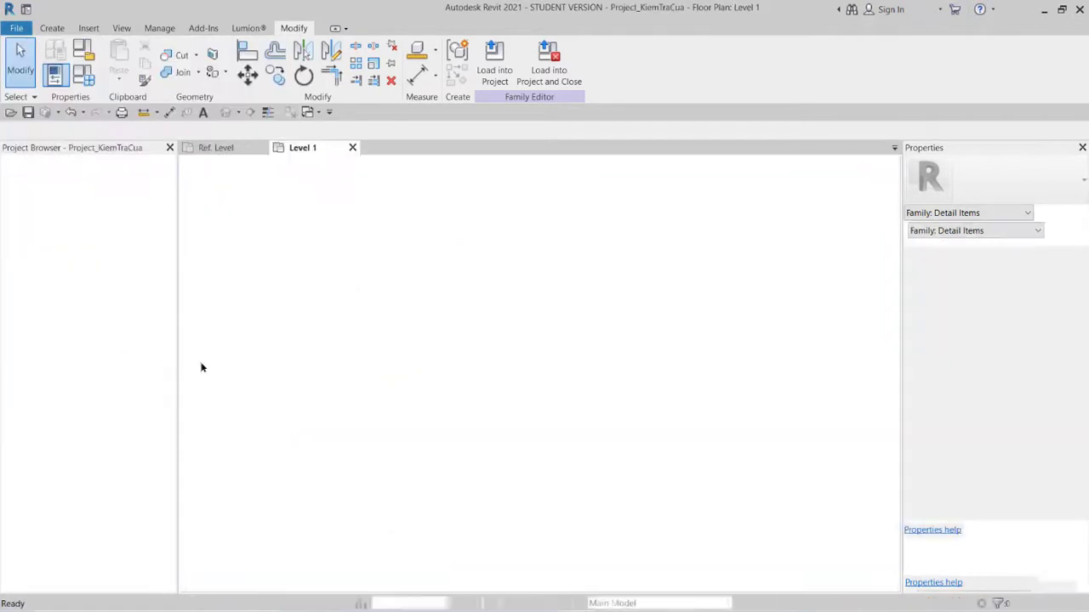